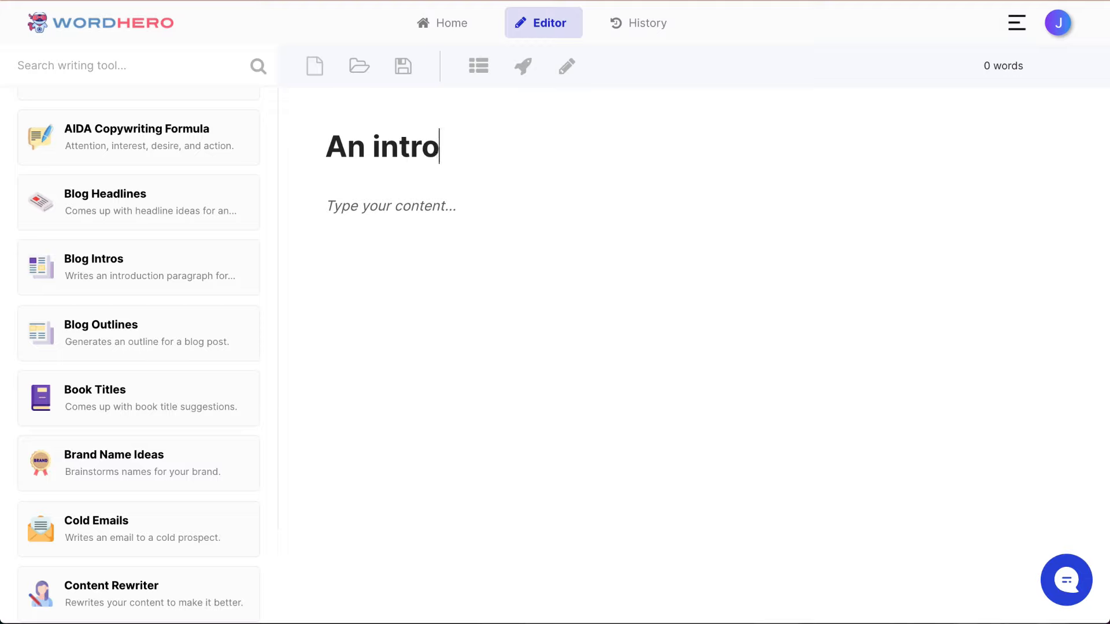
Step: Title the document "An introduction to meditation for beginners" and place the cursor in the content area
{"action": "type", "text": "meditation for begt"}
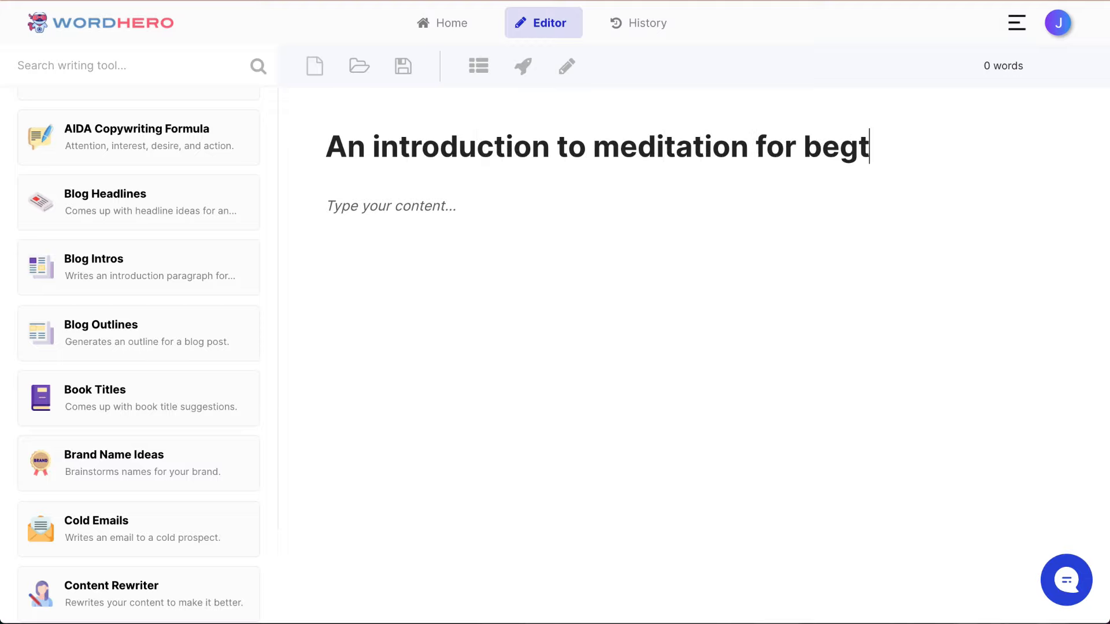
{"action": "key", "text": "BackSpace"}
{"action": "type", "text": "inners"}
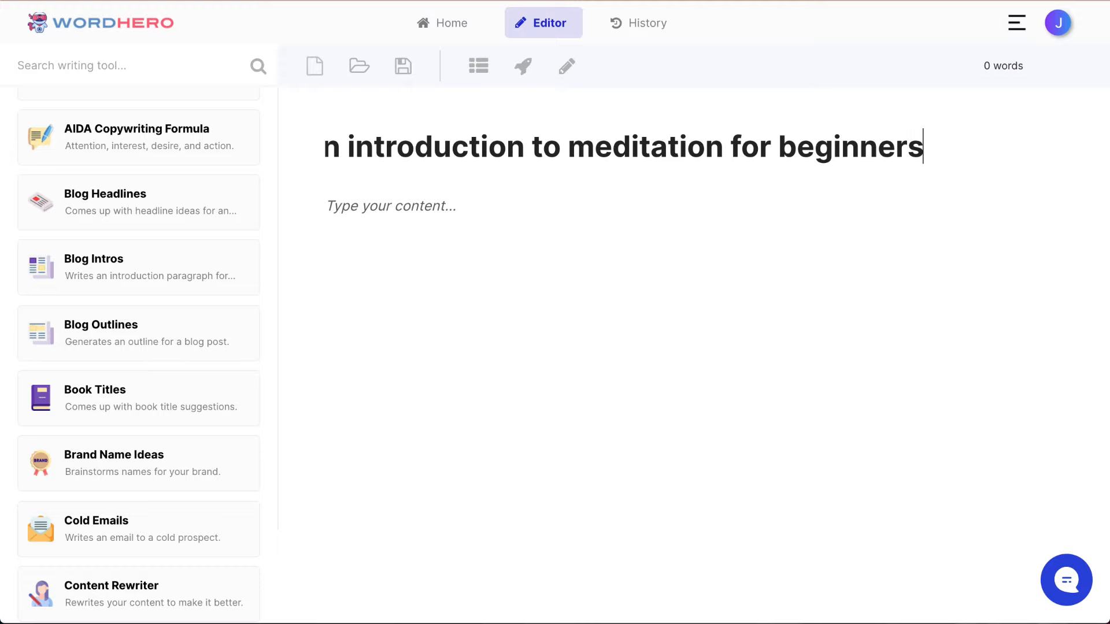
{"action": "key", "text": "Home"}
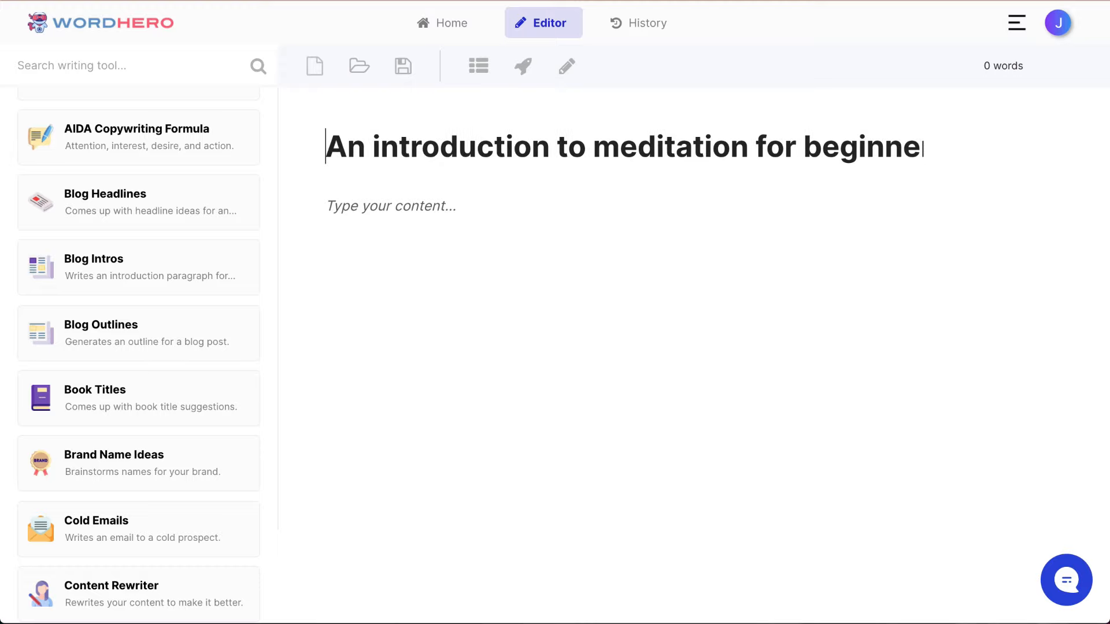
{"action": "key", "text": "End"}
{"action": "key", "text": "Home"}
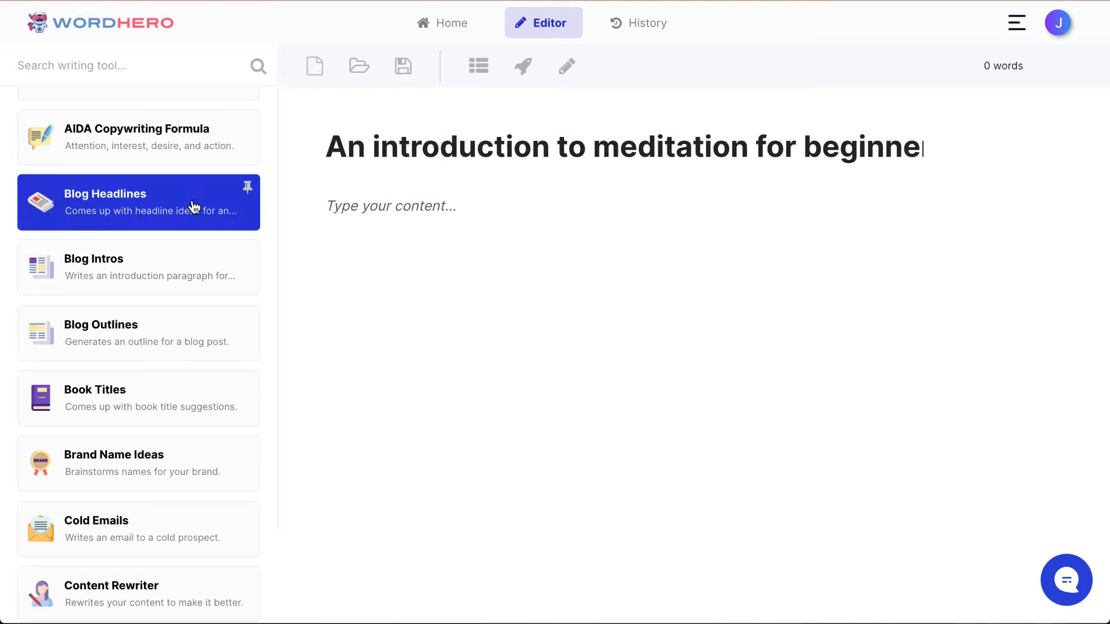
{"action": "left_click", "coordinate": [444, 221]}
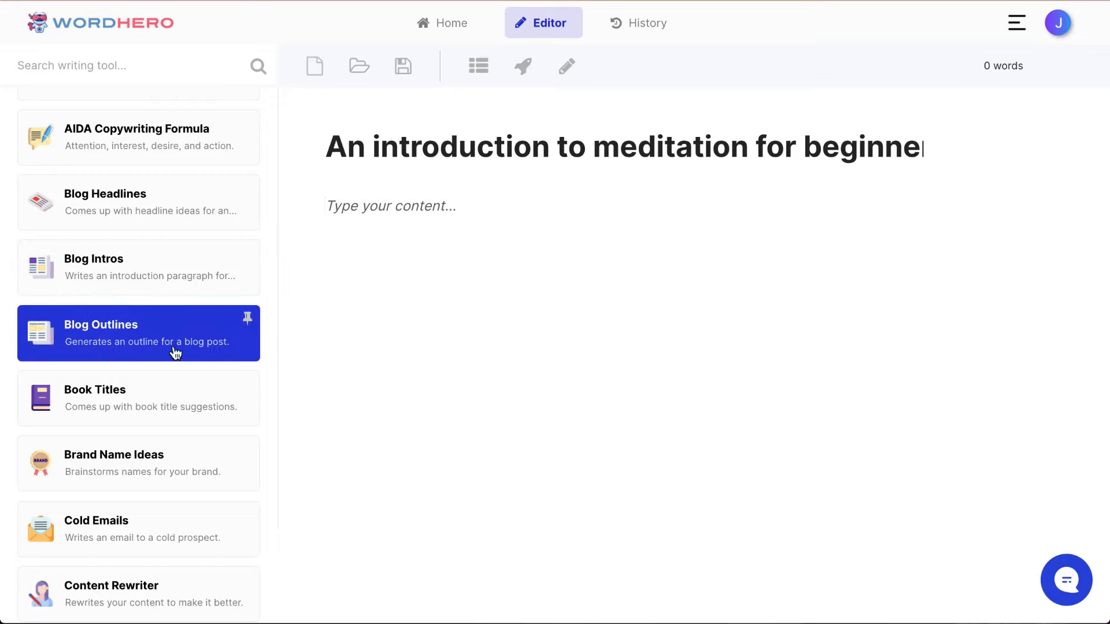
{"action": "left_click", "coordinate": [150, 342]}
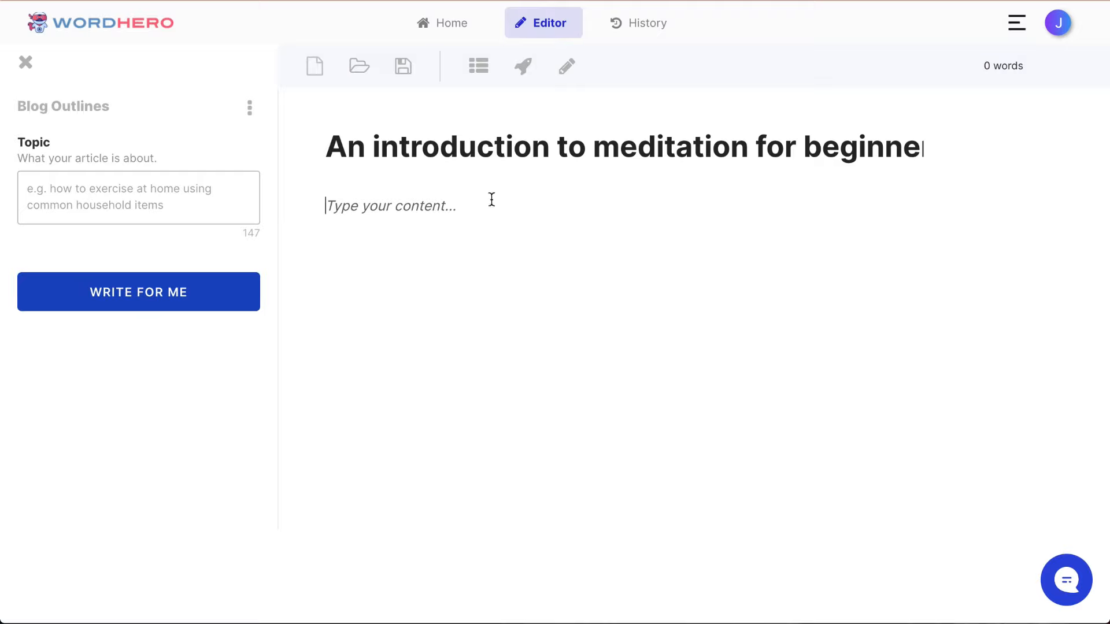
{"action": "left_click", "coordinate": [26, 62]}
{"action": "left_click", "coordinate": [439, 224]}
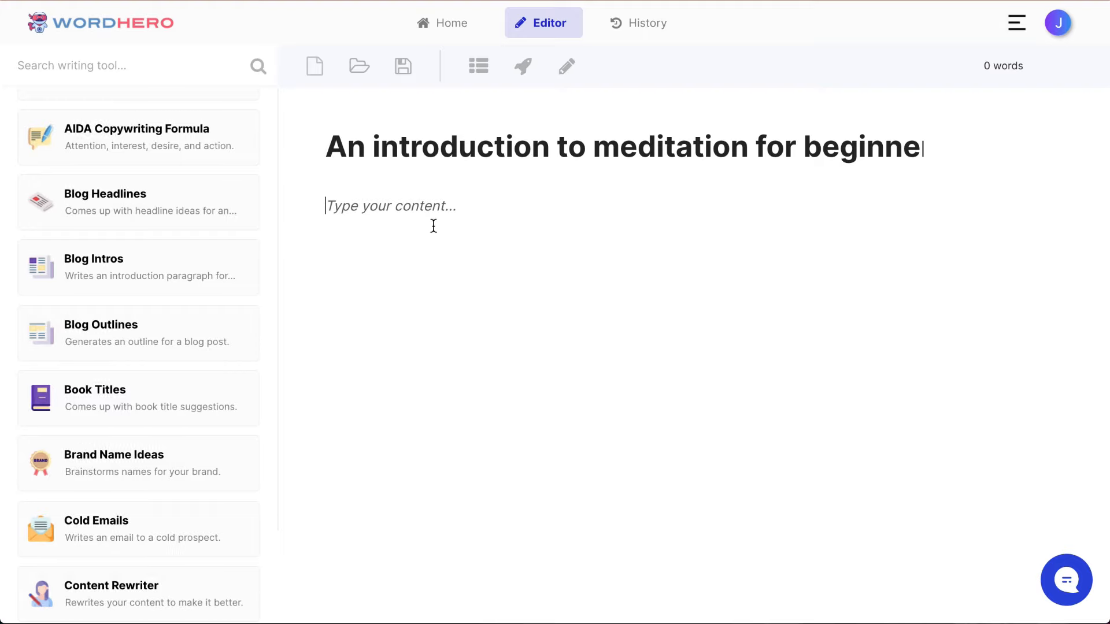
Step: Generate a blog outline from the title, and generate a second outline below its Conclusion line
{"action": "left_click", "coordinate": [478, 70]}
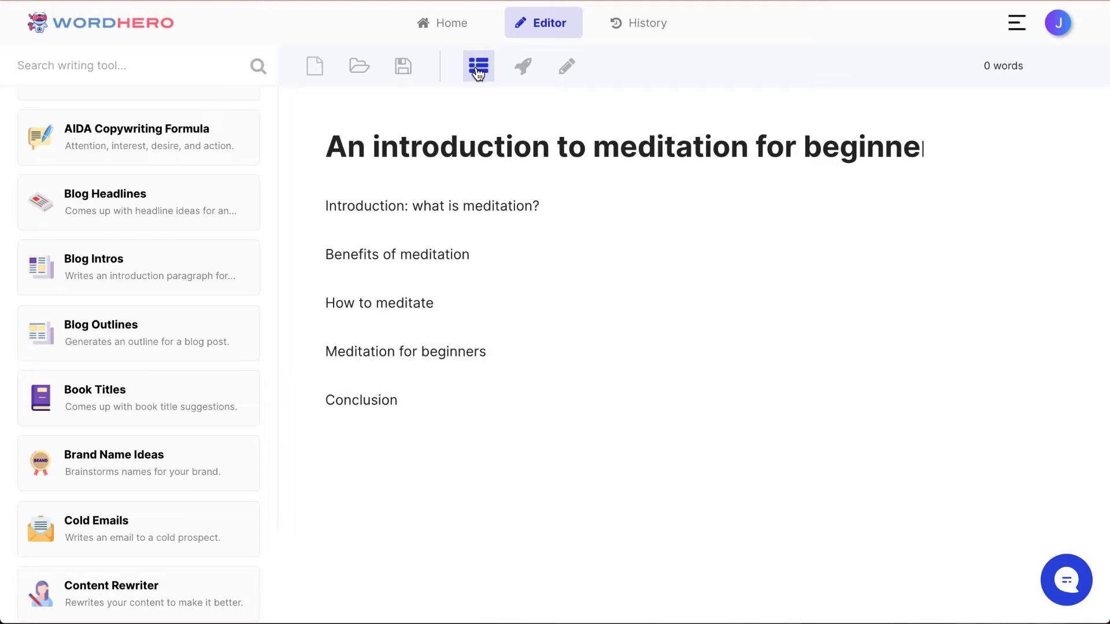
{"action": "left_click", "coordinate": [487, 391]}
{"action": "left_click", "coordinate": [479, 66]}
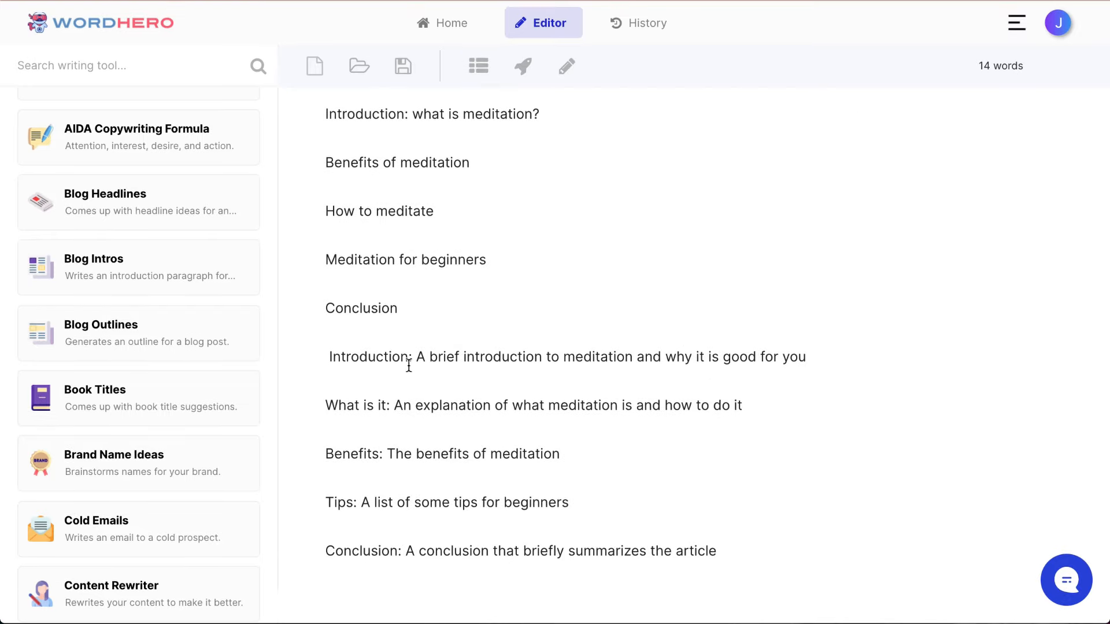
Step: Delete the Conclusion, Introduction, "What is it" and Benefits lines from the second outline
{"action": "triple_click", "coordinate": [446, 551]}
{"action": "key", "text": "BackSpace"}
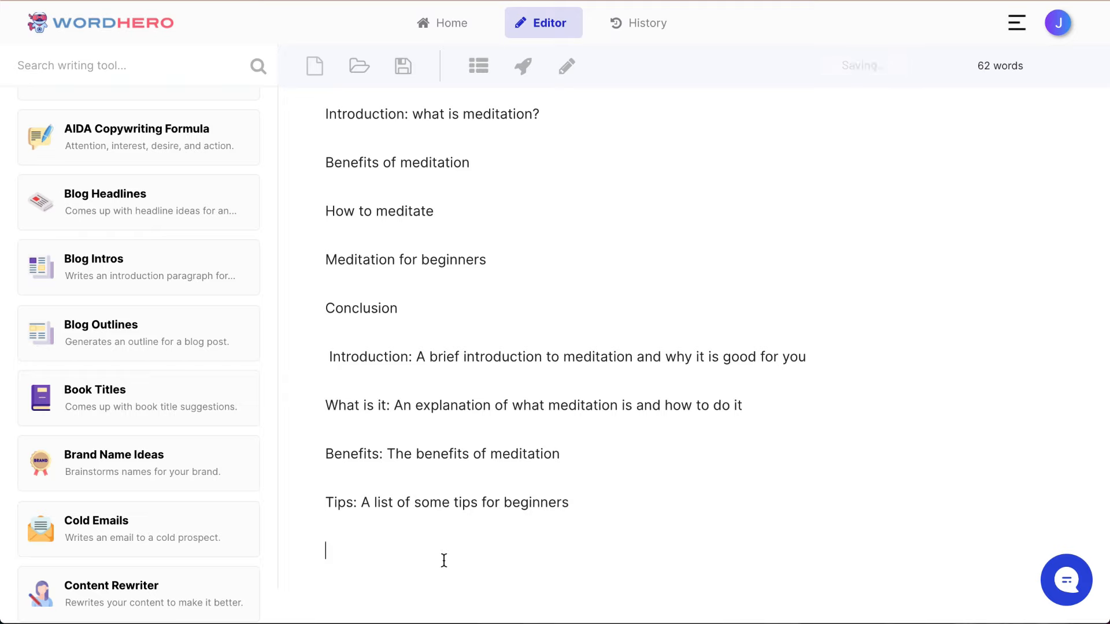
{"action": "scroll", "coordinate": [463, 549], "scroll_direction": "up", "scroll_amount": 2}
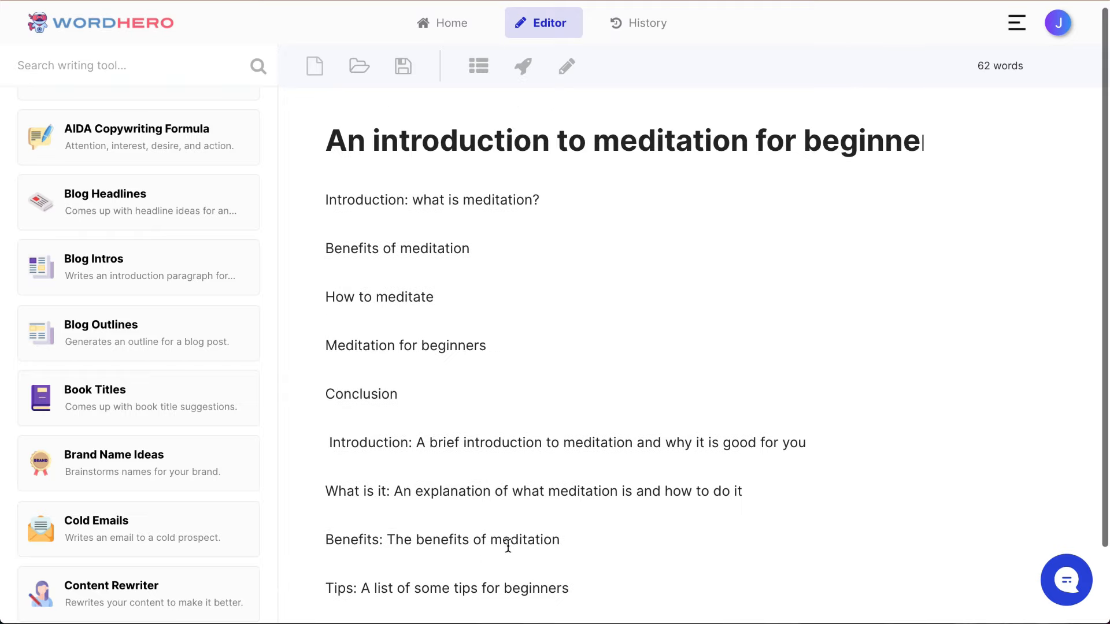
{"action": "triple_click", "coordinate": [401, 444]}
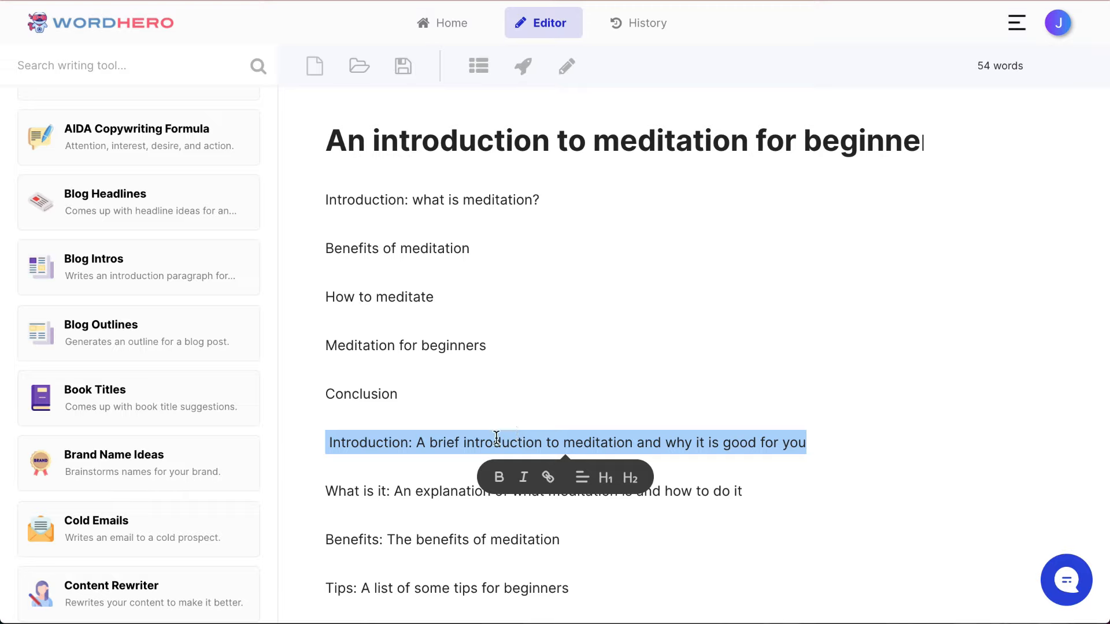
{"action": "key", "text": "BackSpace"}
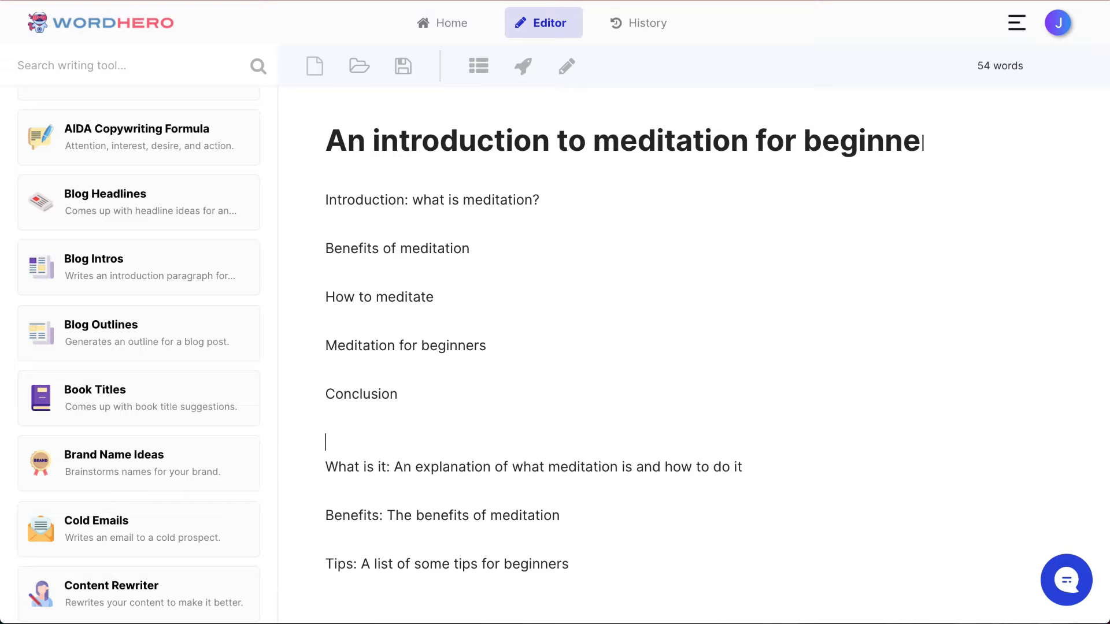
{"action": "triple_click", "coordinate": [480, 465]}
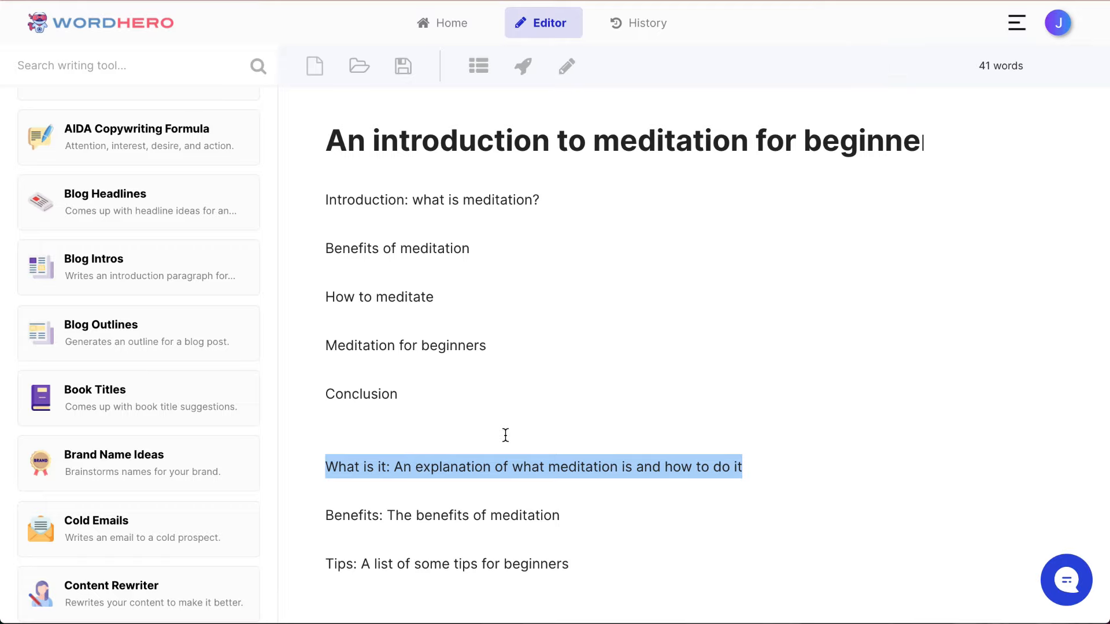
{"action": "key", "text": "BackSpace"}
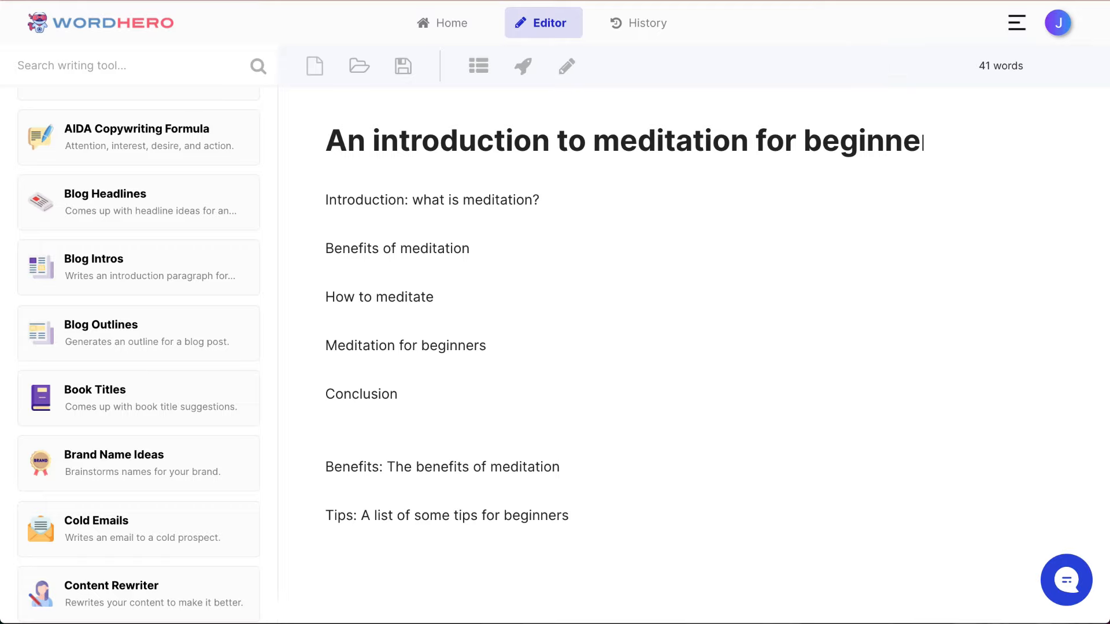
{"action": "key", "text": "shift+Down"}
{"action": "key", "text": "shift+Down"}
{"action": "key", "text": "BackSpace"}
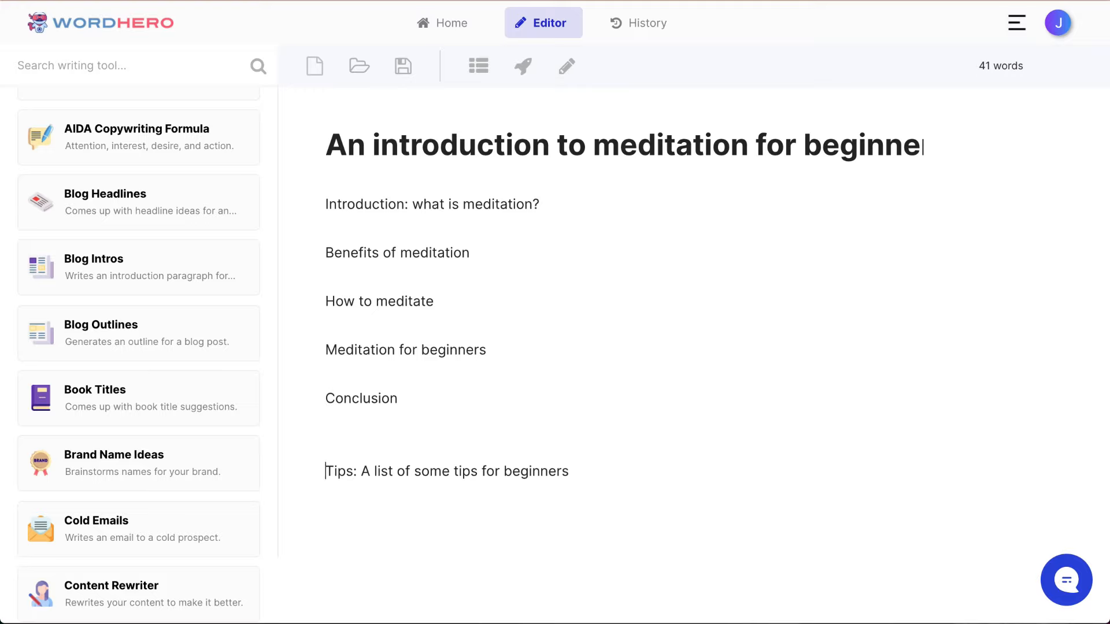
Step: Move the line "Tips: A list of some tips for beginners" between "Meditation for beginners" and "Conclusion"
{"action": "key", "text": "shift+Down"}
{"action": "key", "text": "ctrl+c"}
{"action": "key", "text": "BackSpace"}
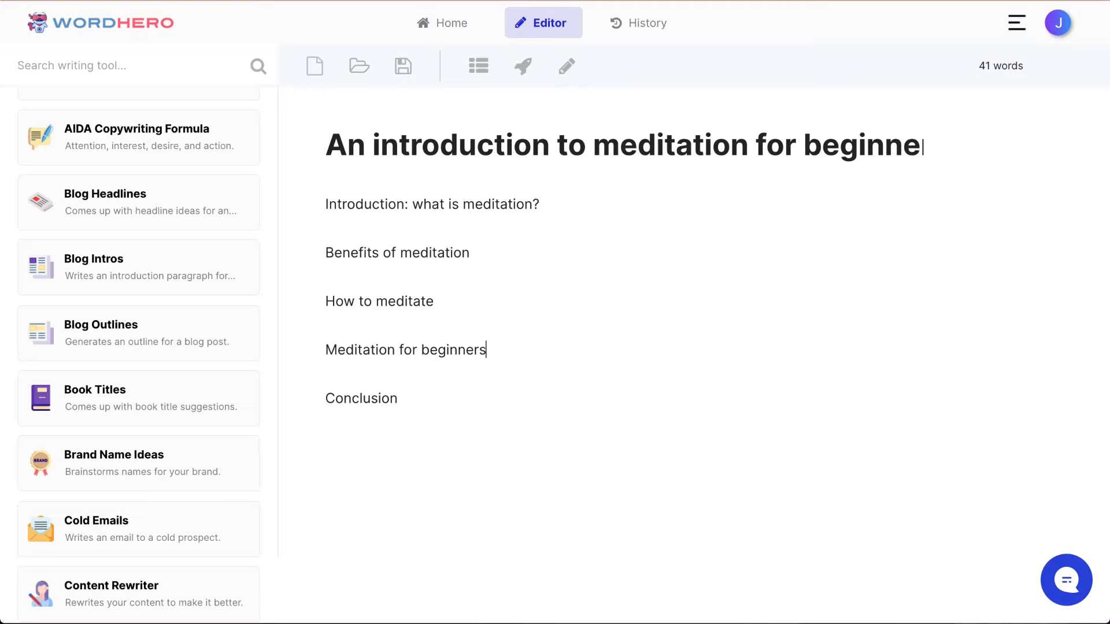
{"action": "key", "text": "Return"}
{"action": "key", "text": "ctrl+v"}
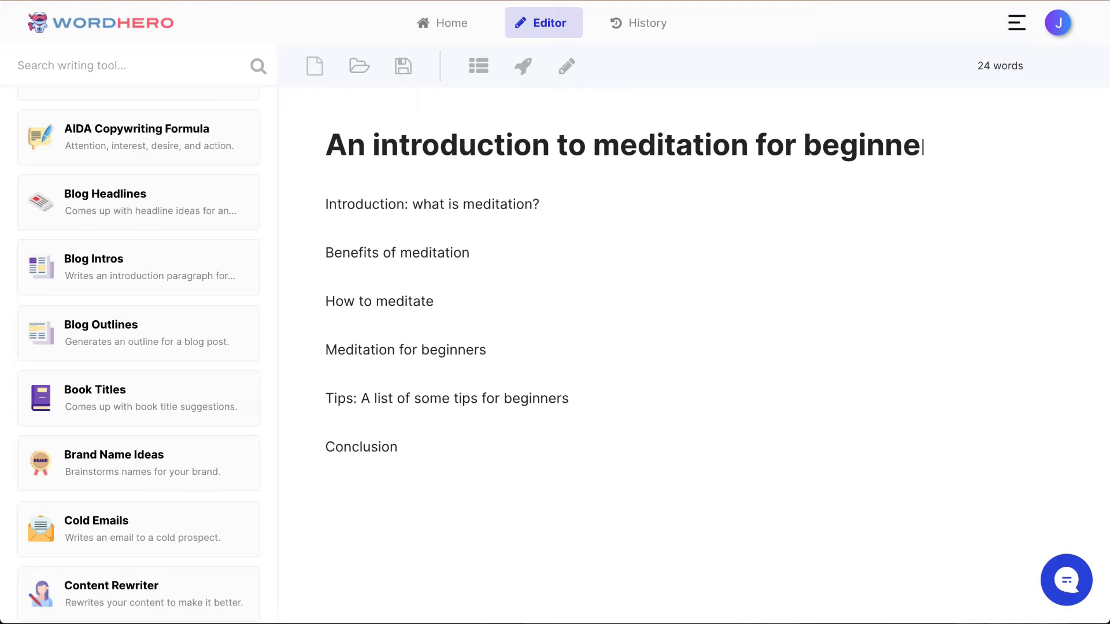
Step: Add blank lines under "Introduction: what is meditation?", generate the blog intro there from the title, and remove its leading space
{"action": "key", "text": "Return"}
{"action": "key", "text": "Return"}
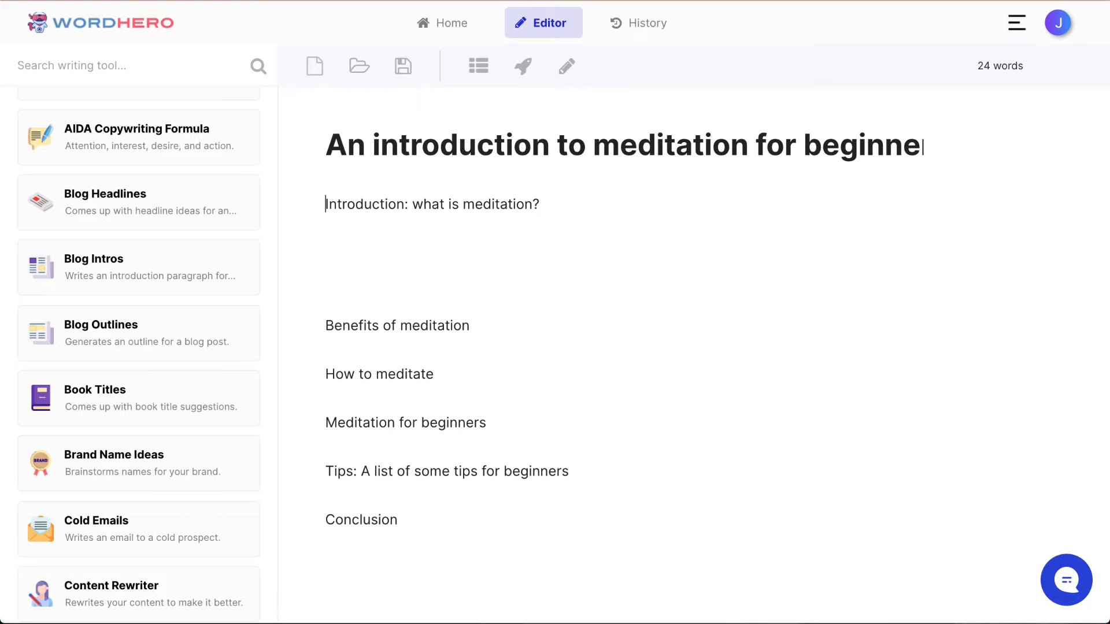
{"action": "key", "text": "Down"}
{"action": "left_click", "coordinate": [523, 67]}
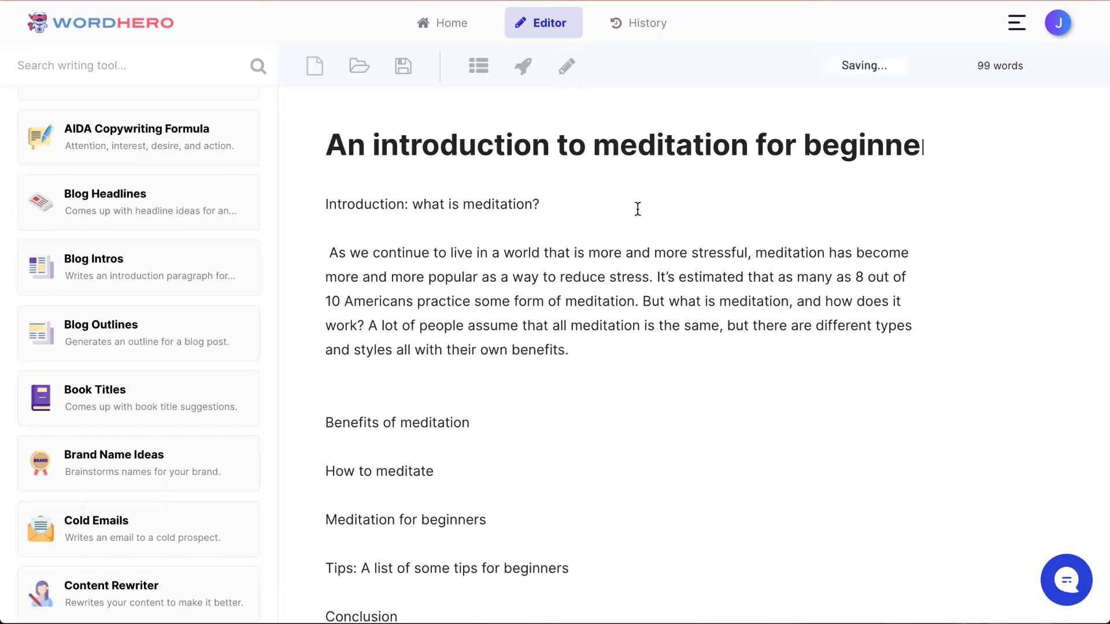
{"action": "left_click", "coordinate": [331, 251]}
{"action": "key", "text": "BackSpace"}
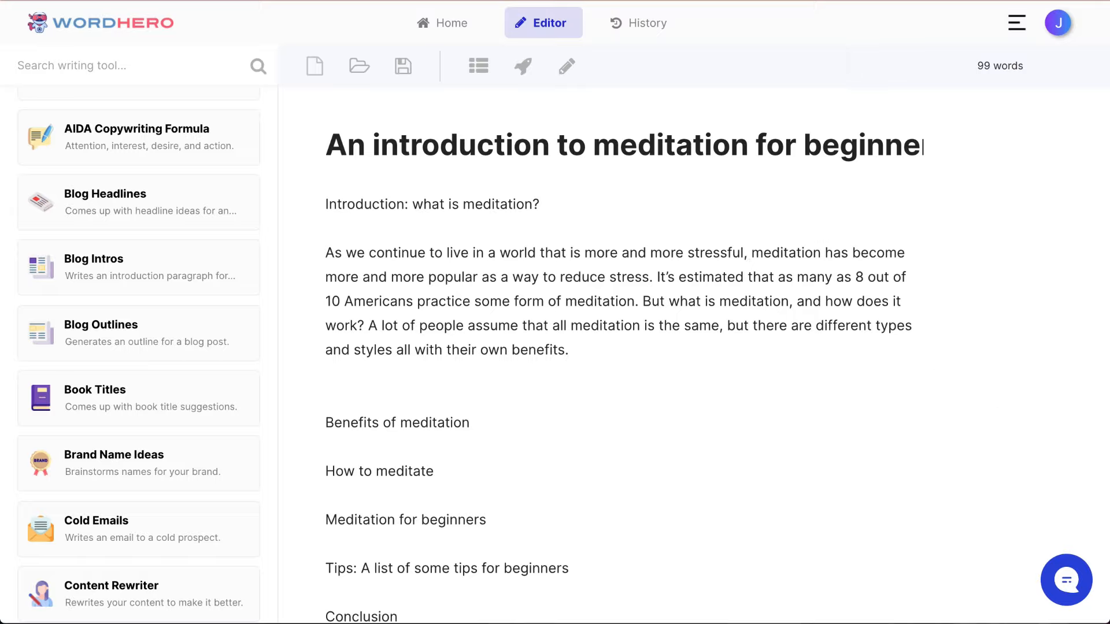
Step: Move the generated intro paragraph above the line "Introduction: what is meditation?"
{"action": "key", "text": "Down"}
{"action": "key", "text": "Down"}
{"action": "key", "text": "Down"}
{"action": "key", "text": "ctrl+shift+End"}
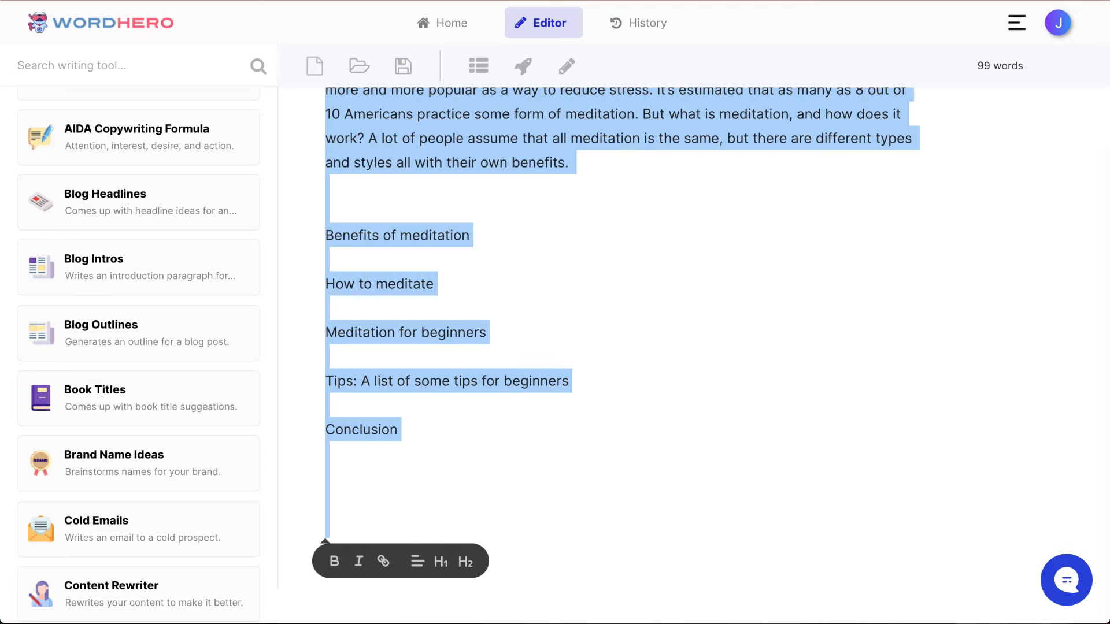
{"action": "scroll", "coordinate": [1011, 479], "scroll_direction": "up", "scroll_amount": 5}
{"action": "triple_click", "coordinate": [578, 309]}
{"action": "key", "text": "ctrl+x"}
{"action": "key", "text": "Up"}
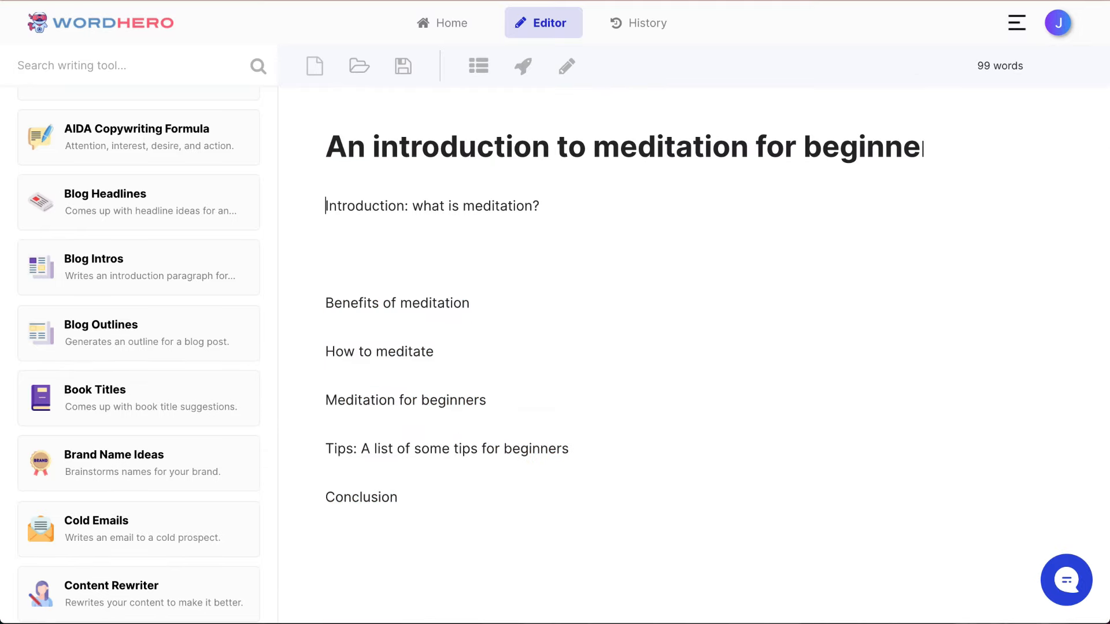
{"action": "key", "text": "ctrl+v"}
Step: Shorten "Introduction: what is meditation?" to "What is meditation?" and remove the extra blank line above it
{"action": "key", "text": "ctrl+shift+Right"}
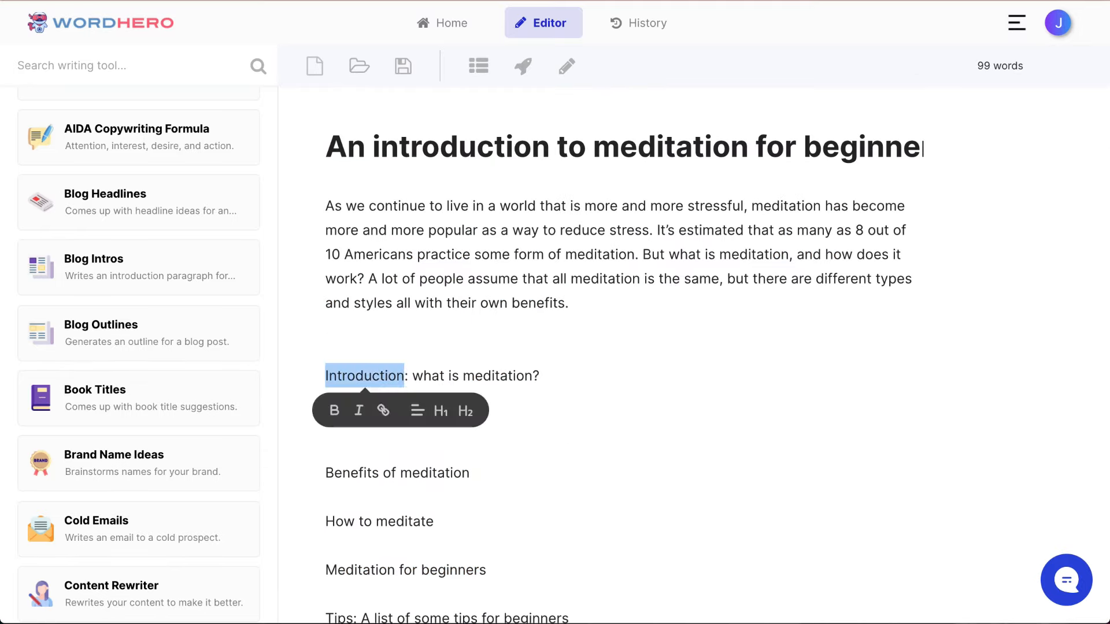
{"action": "key", "text": "shift+Right"}
{"action": "key", "text": "shift+Right"}
{"action": "key", "text": "shift+Right"}
{"action": "type", "text": "W"}
{"action": "key", "text": "Left"}
{"action": "key", "text": "BackSpace"}
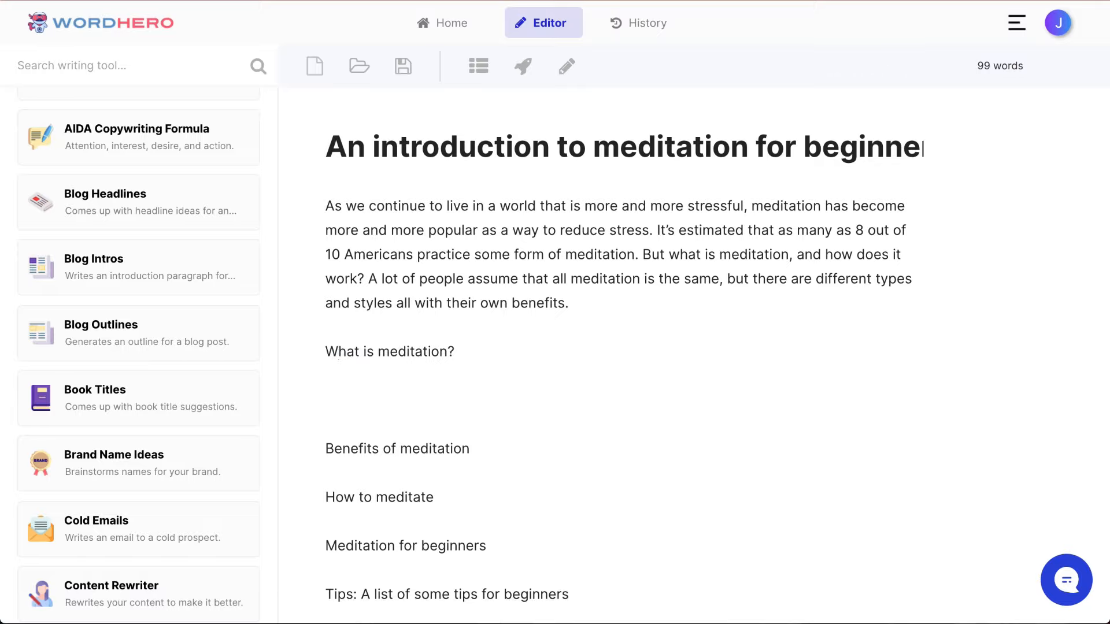
Step: Add the outline line "Types of meditation" between "What is meditation?" and "Benefits of meditation"
{"action": "key", "text": "Return"}
{"action": "key", "text": "Return"}
{"action": "type", "text": "Types "}
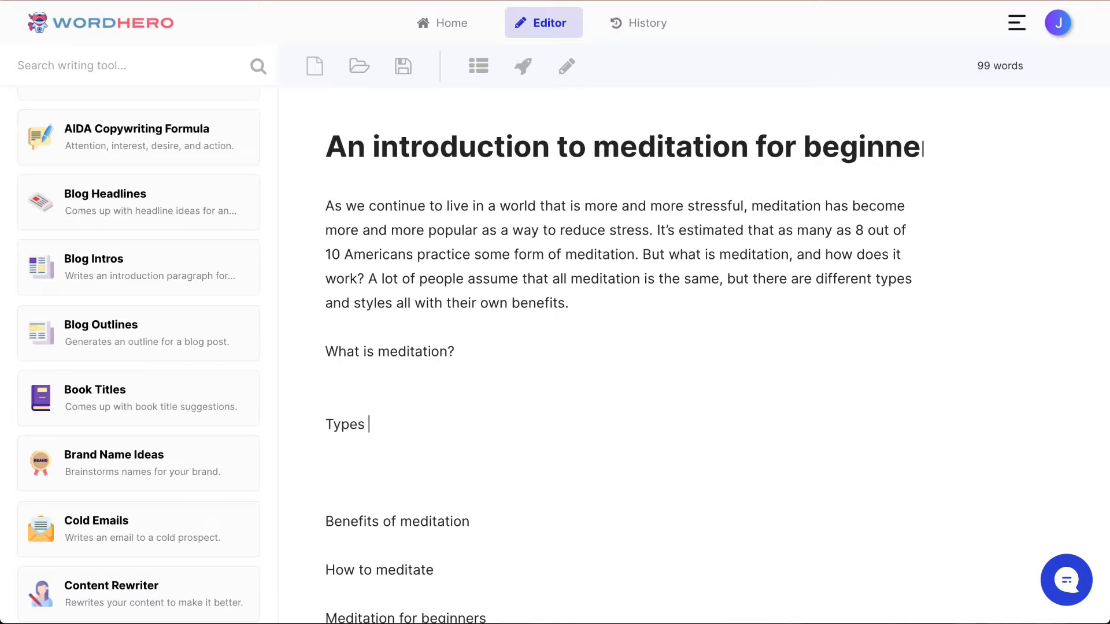
{"action": "type", "text": "of meditaiton"}
{"action": "key", "text": "BackSpace"}
{"action": "key", "text": "BackSpace"}
{"action": "key", "text": "BackSpace"}
{"action": "key", "text": "BackSpace"}
{"action": "type", "text": "tion"}
{"action": "key", "text": "BackSpace"}
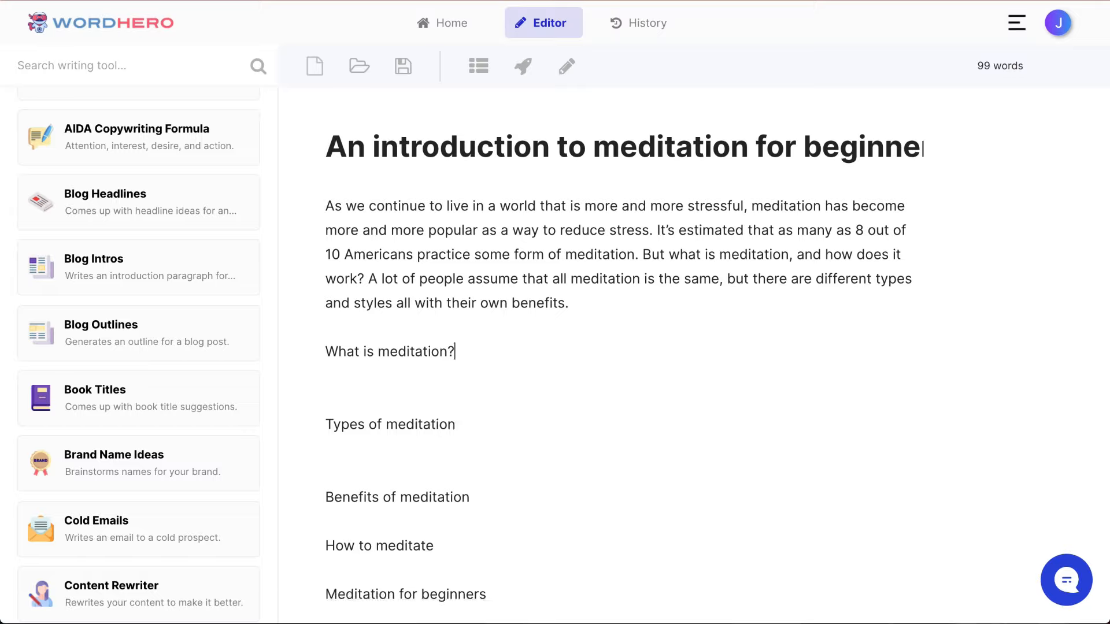
Step: Add a blank line below "What is meditation?" and generate a paragraph for that section
{"action": "key", "text": "Up"}
{"action": "key", "text": "Up"}
{"action": "key", "text": "Return"}
{"action": "key", "text": "Up"}
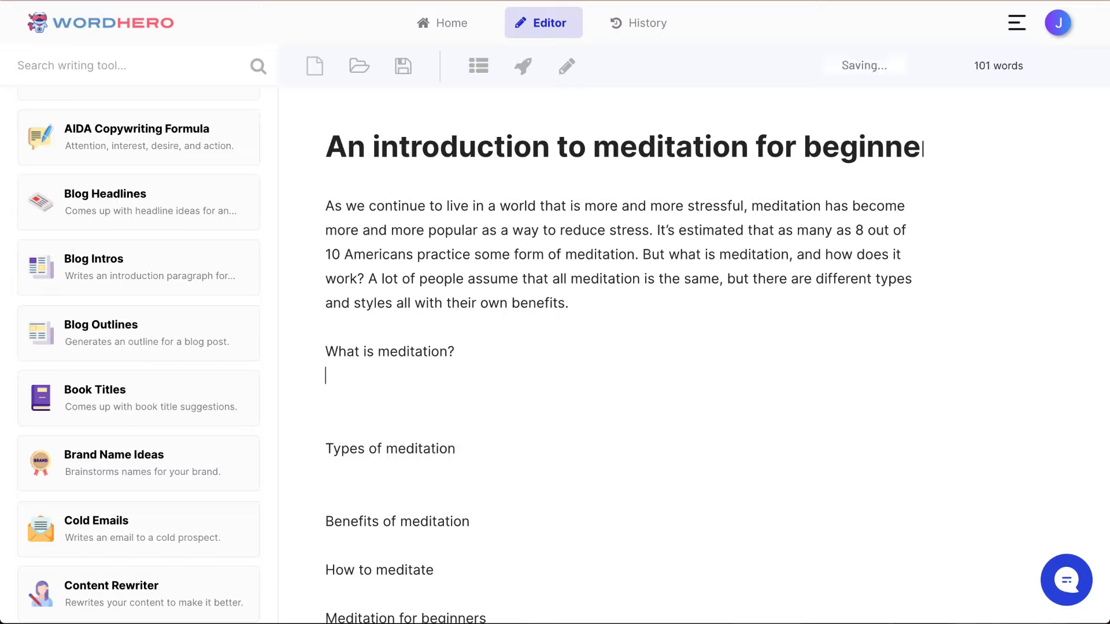
{"action": "key", "text": "Down"}
{"action": "triple_click", "coordinate": [413, 351]}
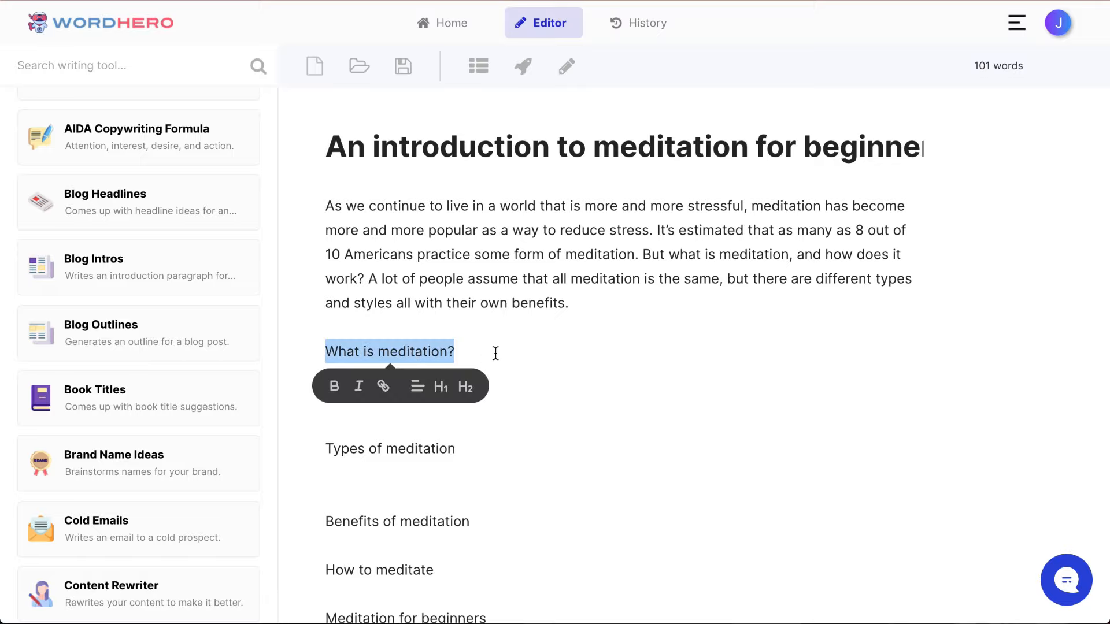
{"action": "left_click", "coordinate": [522, 67]}
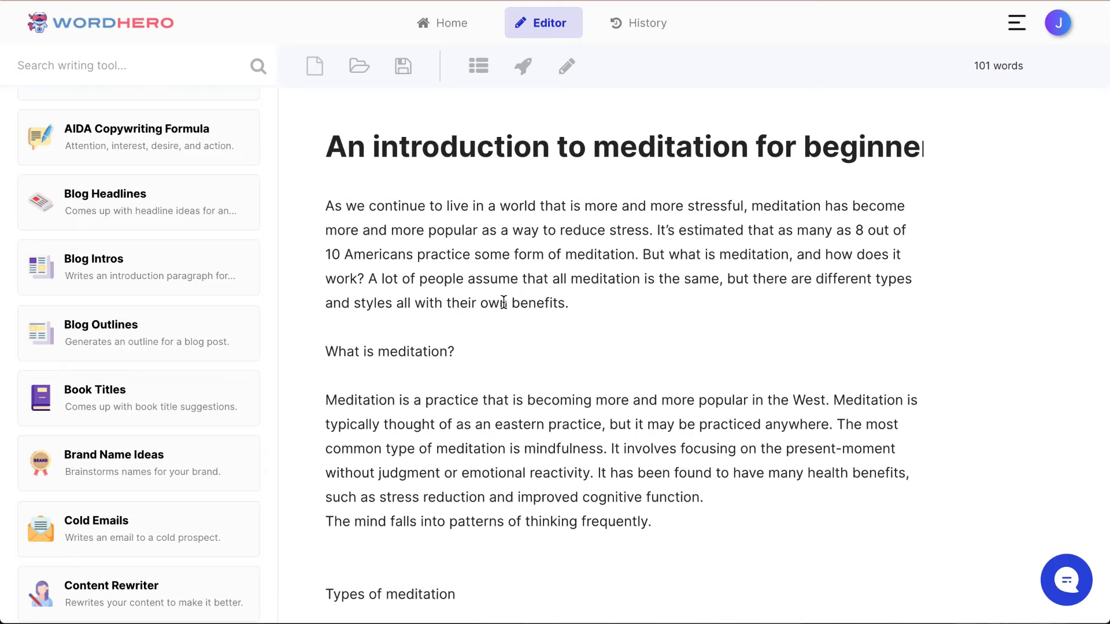
Step: Delete the sentence "The mind falls into patterns of thinking frequently." from the end of the "What is meditation?" section
{"action": "scroll", "coordinate": [607, 384], "scroll_direction": "down", "scroll_amount": 2}
{"action": "double_click", "coordinate": [513, 379]}
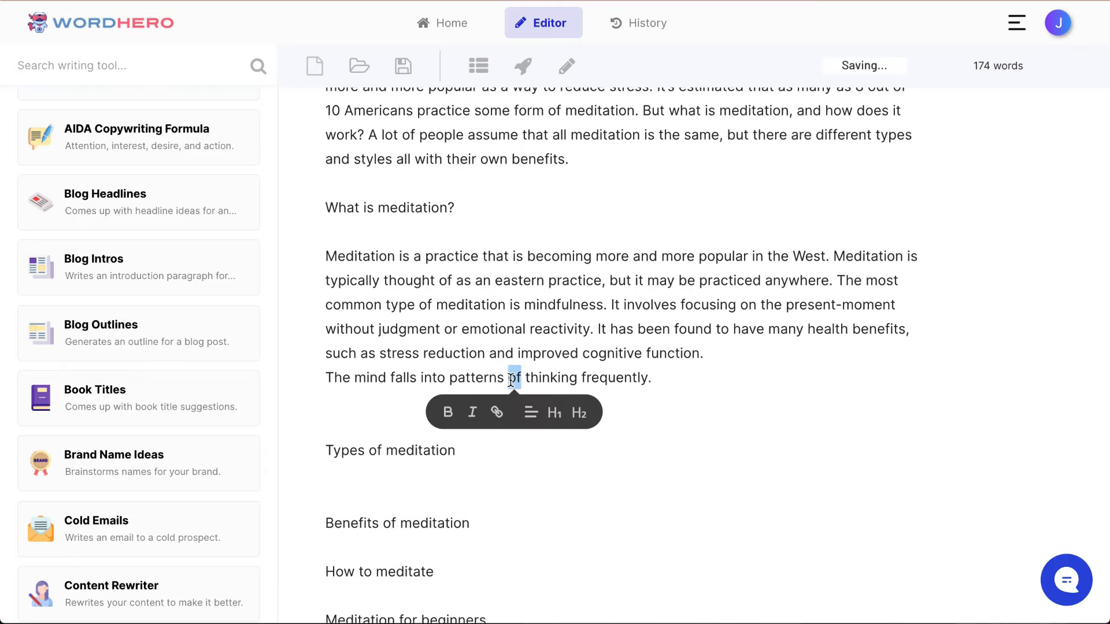
{"action": "left_click", "coordinate": [646, 380]}
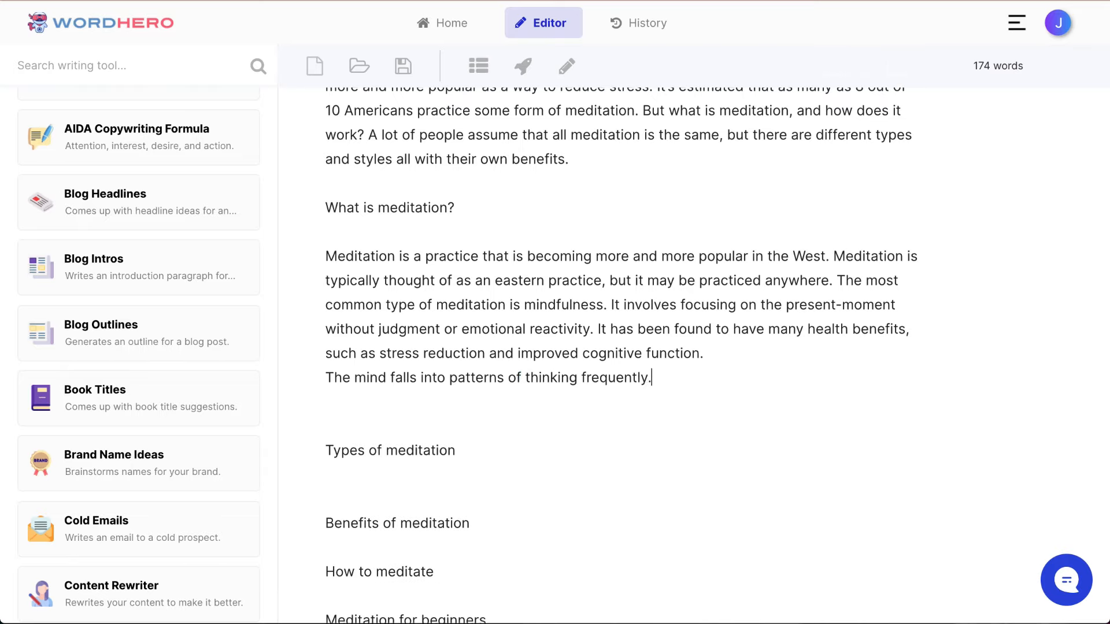
{"action": "key", "text": "shift+super+Left"}
{"action": "key", "text": "BackSpace"}
{"action": "key", "text": "BackSpace"}
Step: Format the line "What is meditation?" as a level 2 heading
{"action": "scroll", "coordinate": [464, 280], "scroll_direction": "up", "scroll_amount": 1}
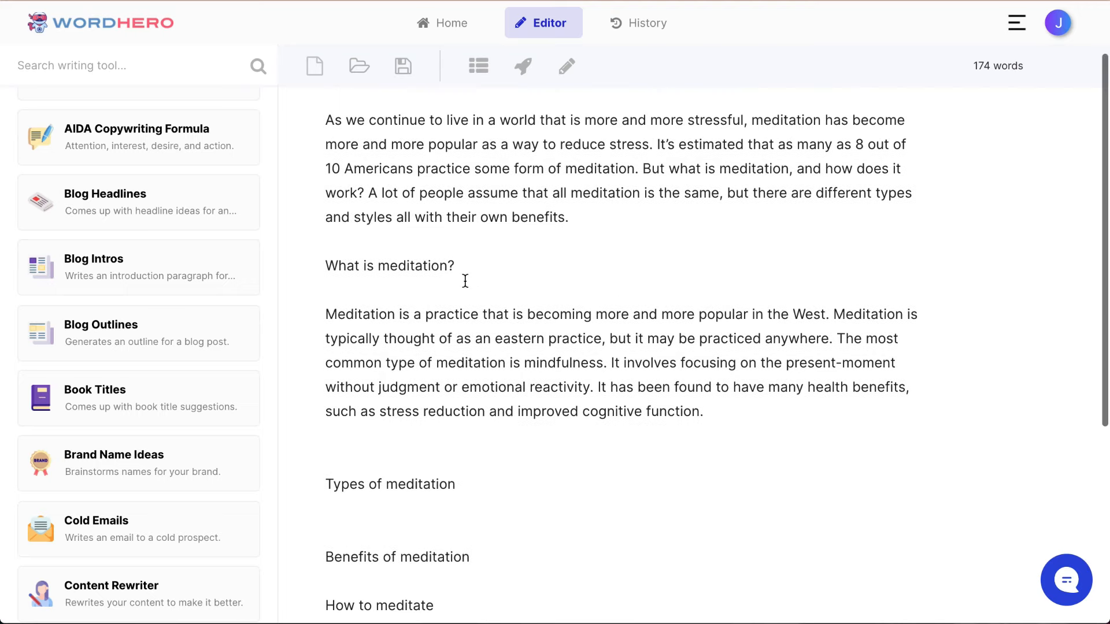
{"action": "triple_click", "coordinate": [395, 267]}
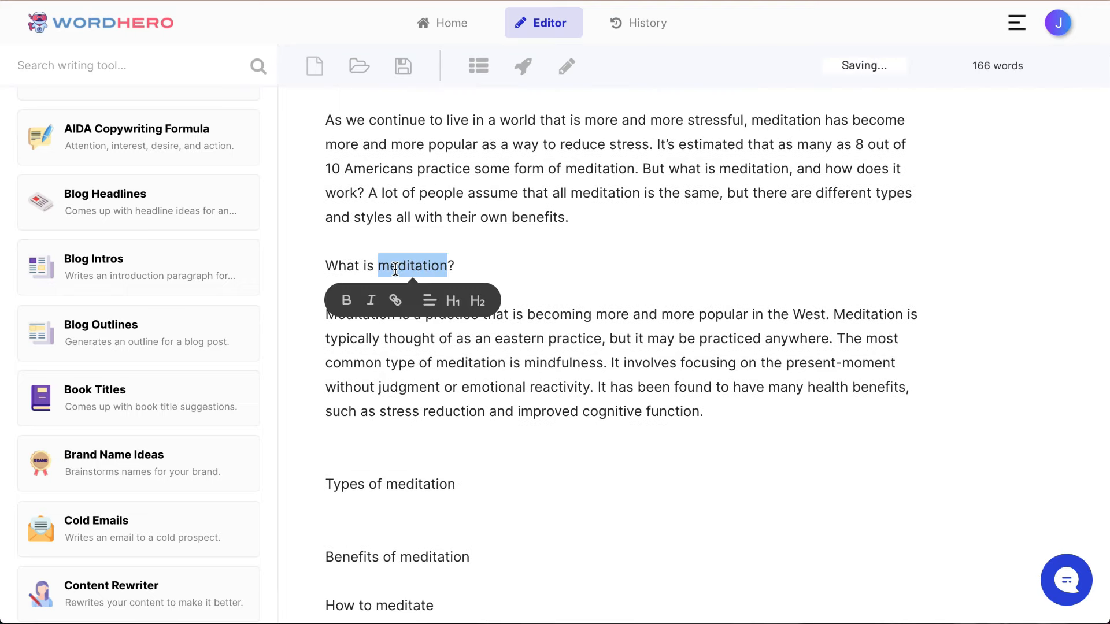
{"action": "left_click", "coordinate": [465, 301]}
{"action": "left_click", "coordinate": [620, 230]}
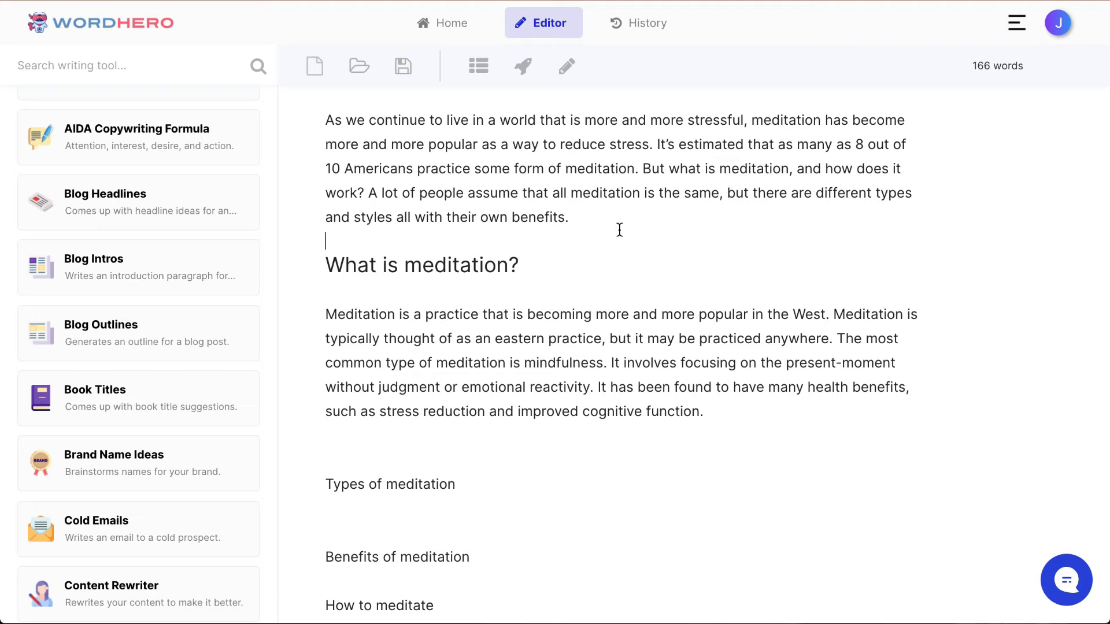
Step: Insert a blank line between the intro paragraph and the "What is meditation?" heading
{"action": "key", "text": "Return"}
{"action": "scroll", "coordinate": [619, 230], "scroll_direction": "up", "scroll_amount": 2}
{"action": "scroll", "coordinate": [619, 230], "scroll_direction": "down", "scroll_amount": 3}
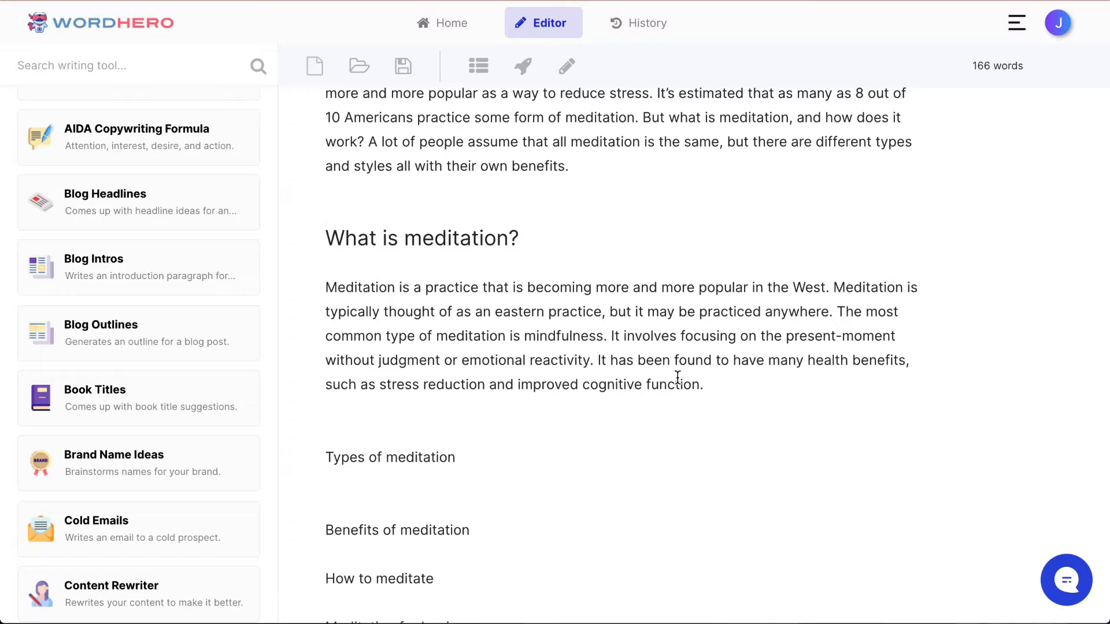
{"action": "left_click", "coordinate": [727, 383]}
{"action": "scroll", "coordinate": [726, 381], "scroll_direction": "down", "scroll_amount": 2}
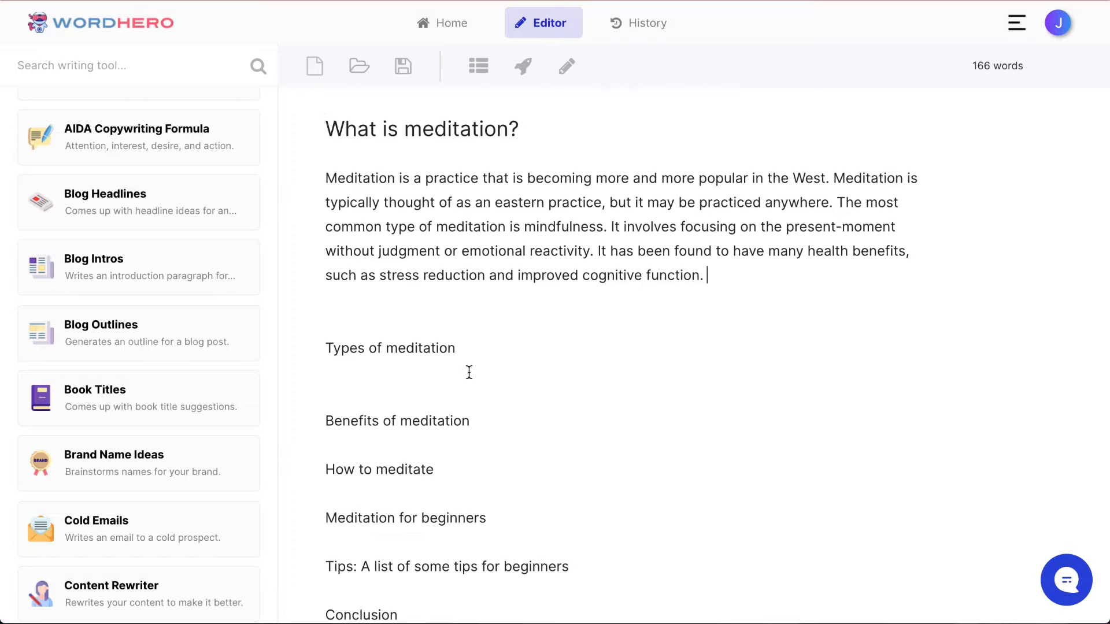
{"action": "scroll", "coordinate": [469, 372], "scroll_direction": "up", "scroll_amount": 4}
{"action": "scroll", "coordinate": [468, 372], "scroll_direction": "down", "scroll_amount": 3}
Step: Add a blank line below "Types of meditation" and generate a paragraph for that section
{"action": "left_click", "coordinate": [489, 434]}
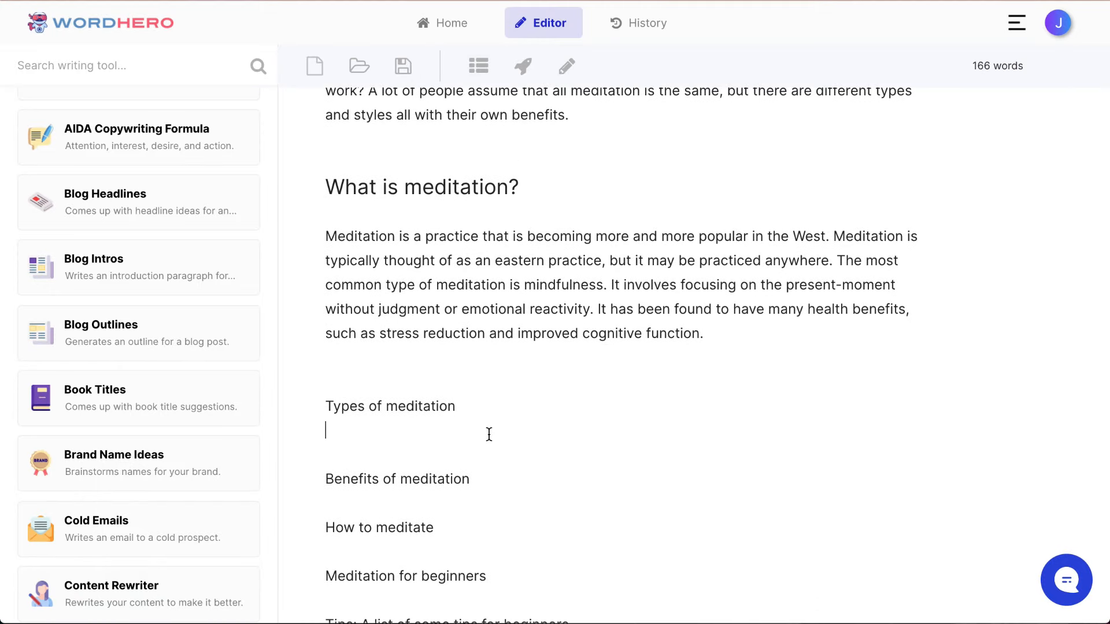
{"action": "key", "text": "Return"}
{"action": "key", "text": "shift+End"}
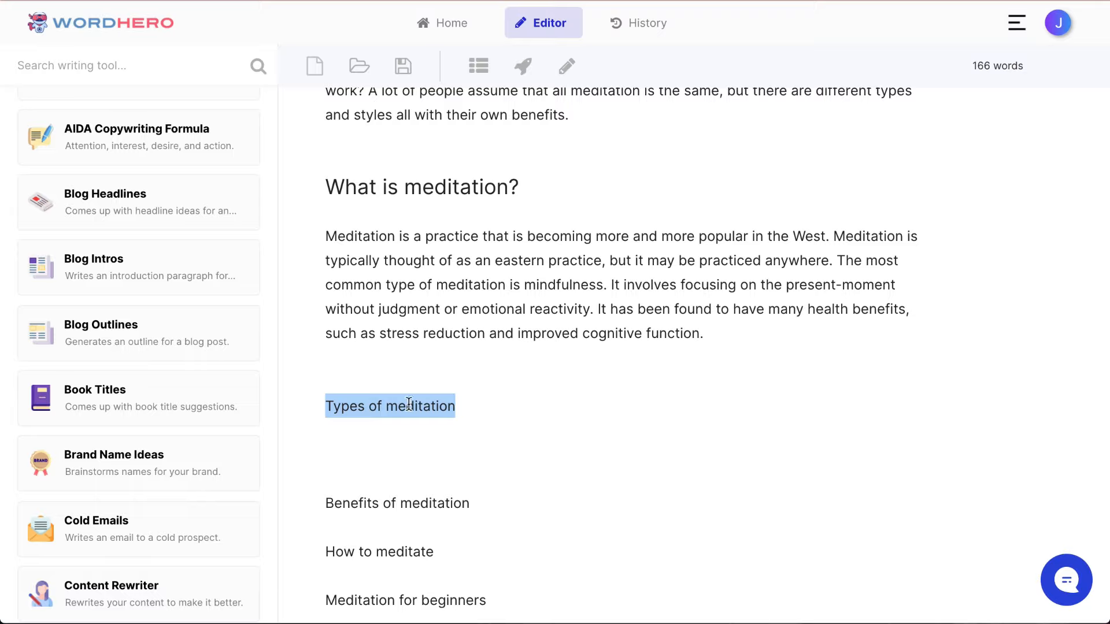
{"action": "triple_click", "coordinate": [395, 411]}
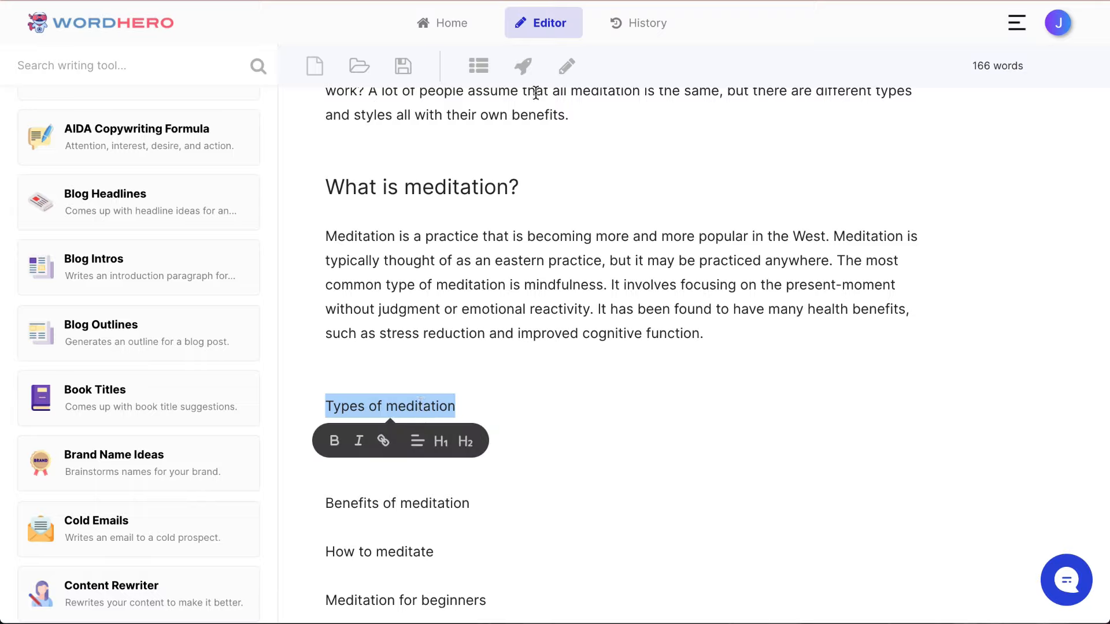
{"action": "left_click", "coordinate": [522, 69]}
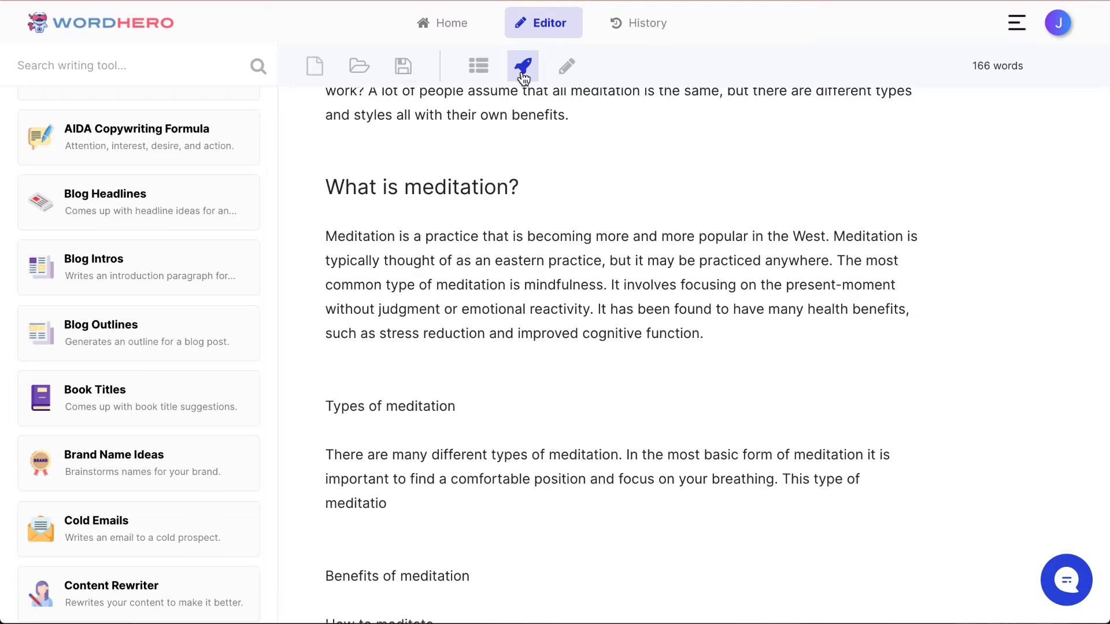
{"action": "scroll", "coordinate": [513, 241], "scroll_direction": "down", "scroll_amount": 4}
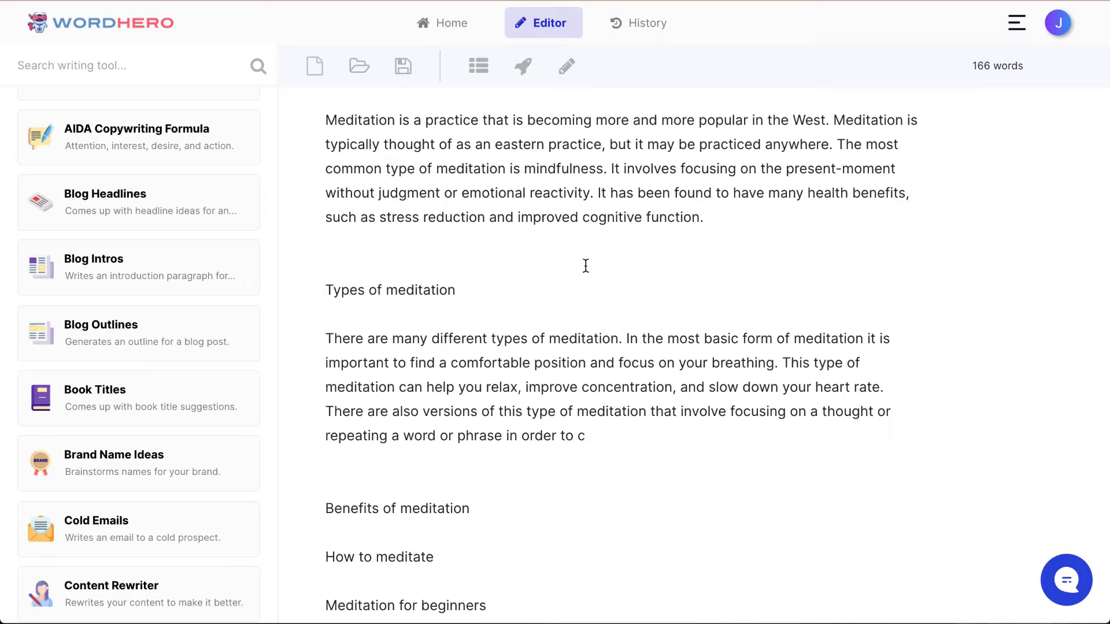
{"action": "scroll", "coordinate": [592, 303], "scroll_direction": "down", "scroll_amount": 1}
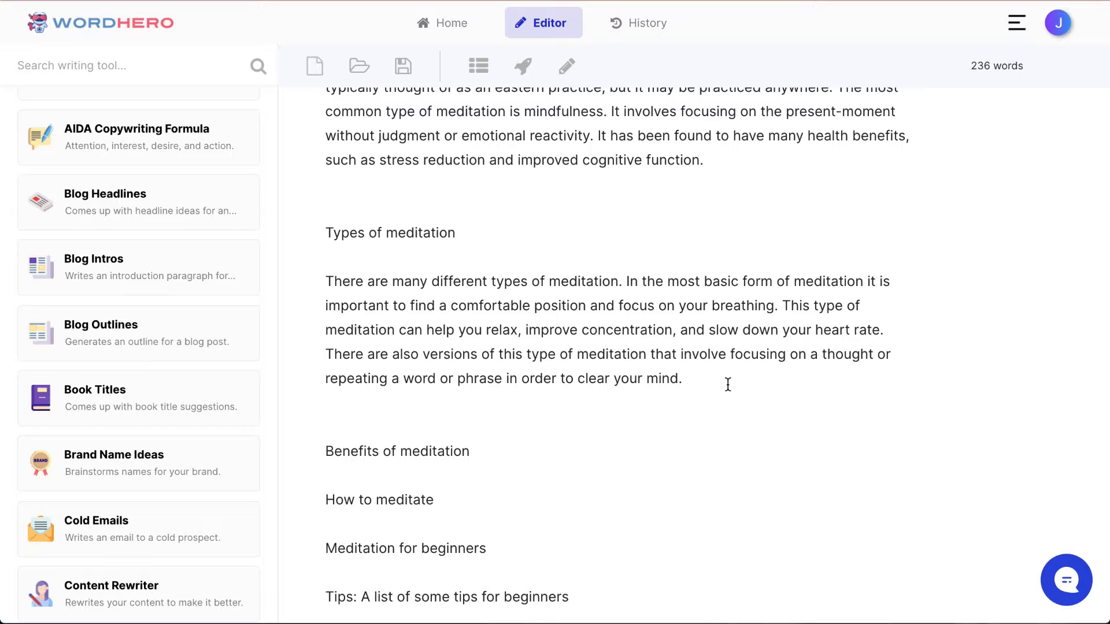
Step: Add two blank lines after the "Types of meditation" paragraph and generate Listicles items for the description "types of meditation"
{"action": "key", "text": "Return"}
{"action": "key", "text": "Return"}
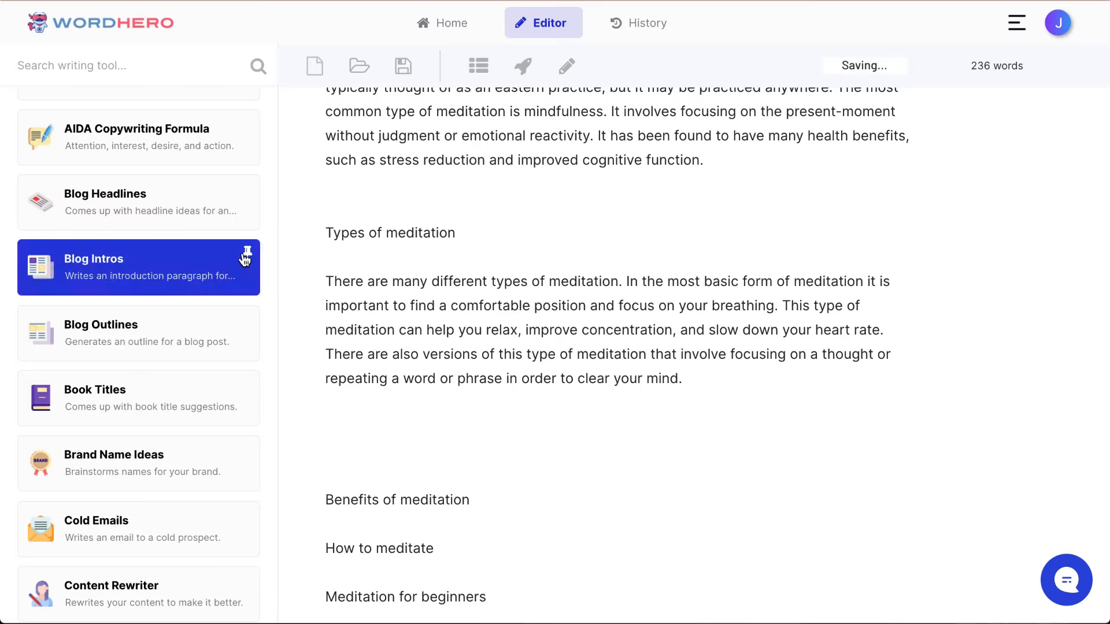
{"action": "scroll", "coordinate": [248, 284], "scroll_direction": "up", "scroll_amount": 4}
{"action": "scroll", "coordinate": [444, 382], "scroll_direction": "down", "scroll_amount": 4}
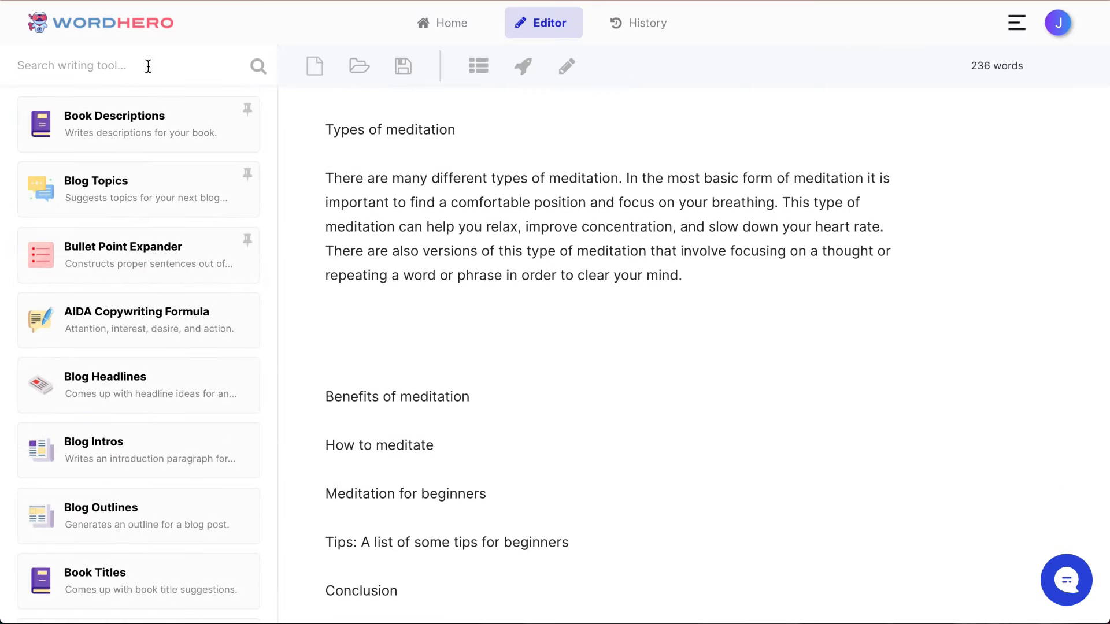
{"action": "type", "text": "listibl"}
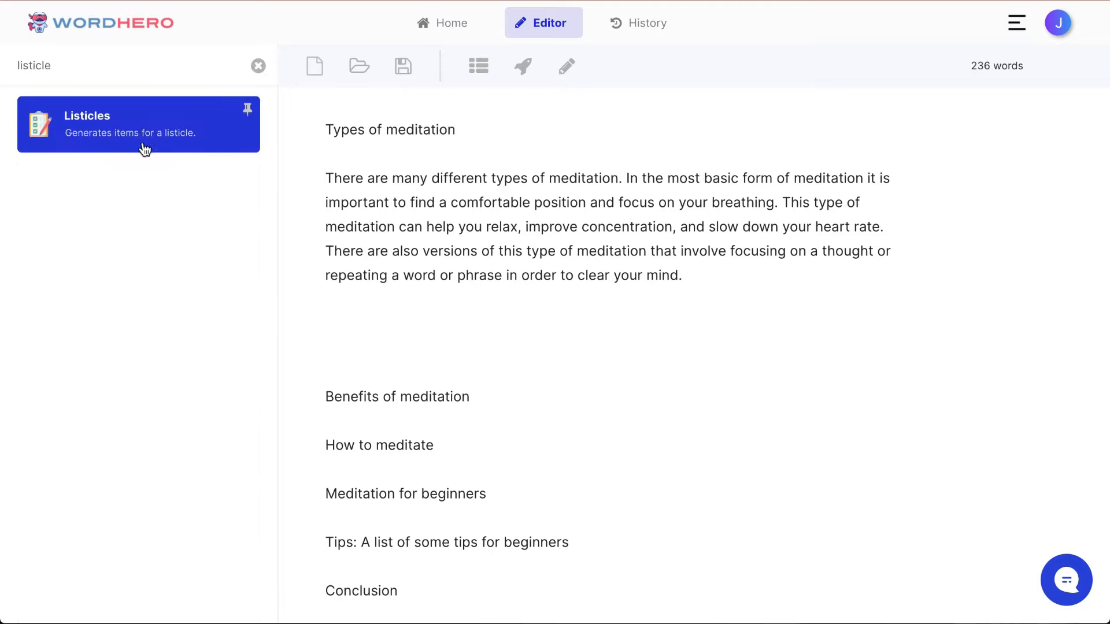
{"action": "left_click", "coordinate": [133, 137]}
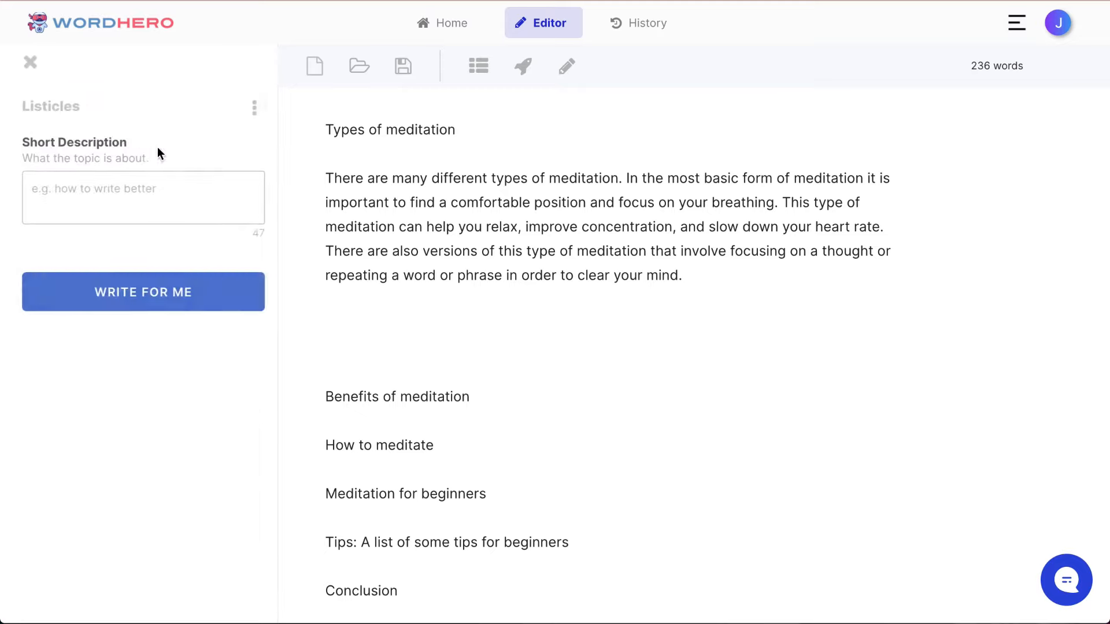
{"action": "left_click", "coordinate": [130, 195]}
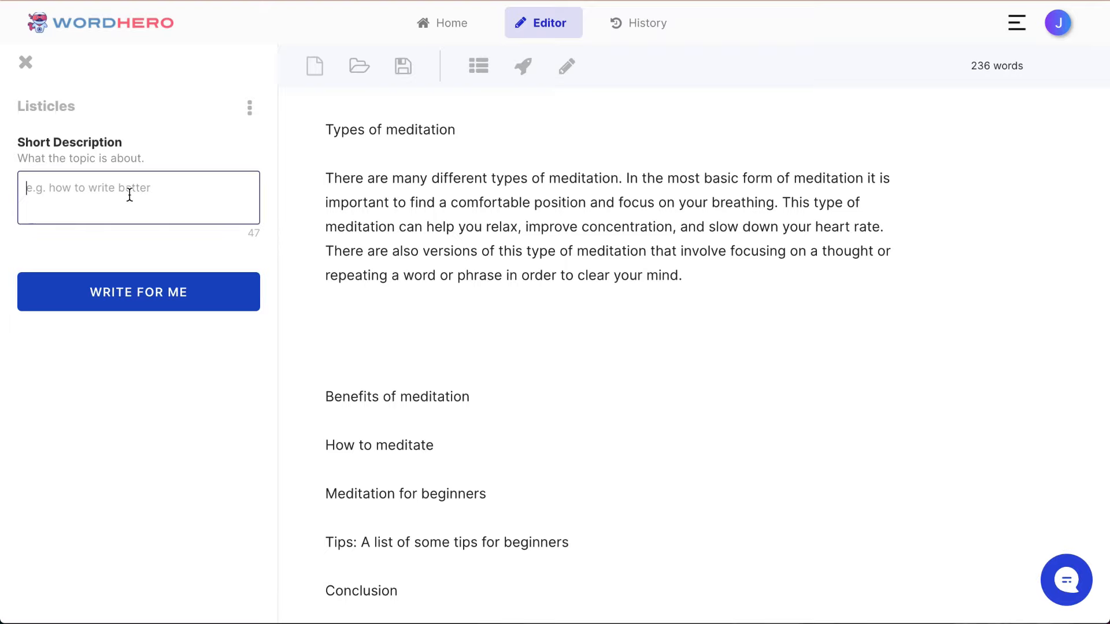
{"action": "type", "text": "types of meditation"}
{"action": "left_click", "coordinate": [96, 287]}
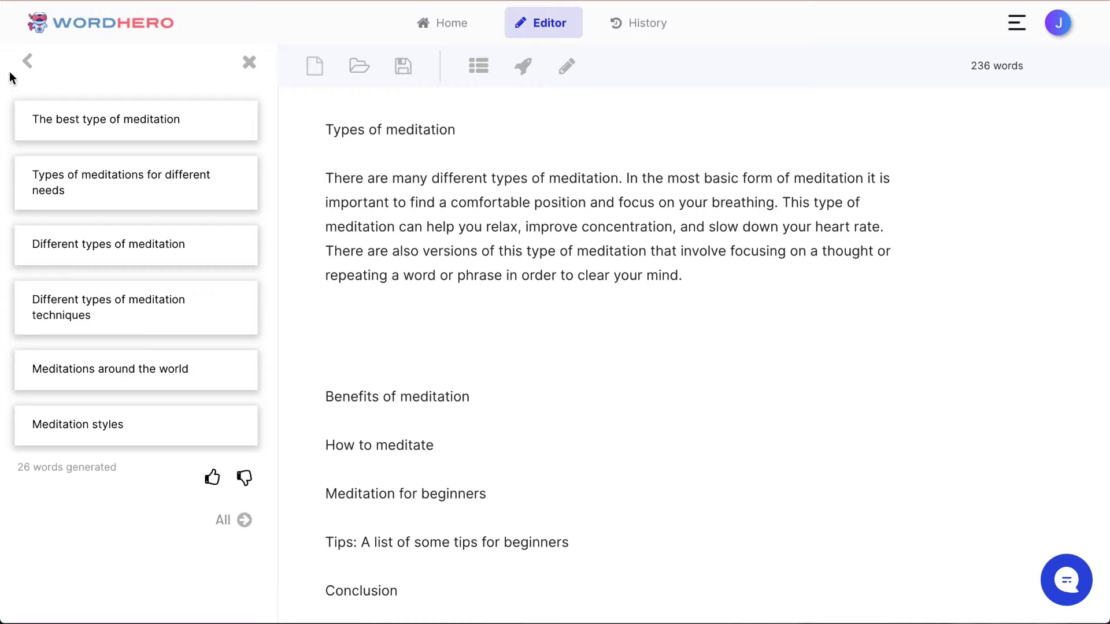
Step: Change the Listicles description to "what are the different types of meditation" and generate the items again
{"action": "left_click", "coordinate": [29, 61]}
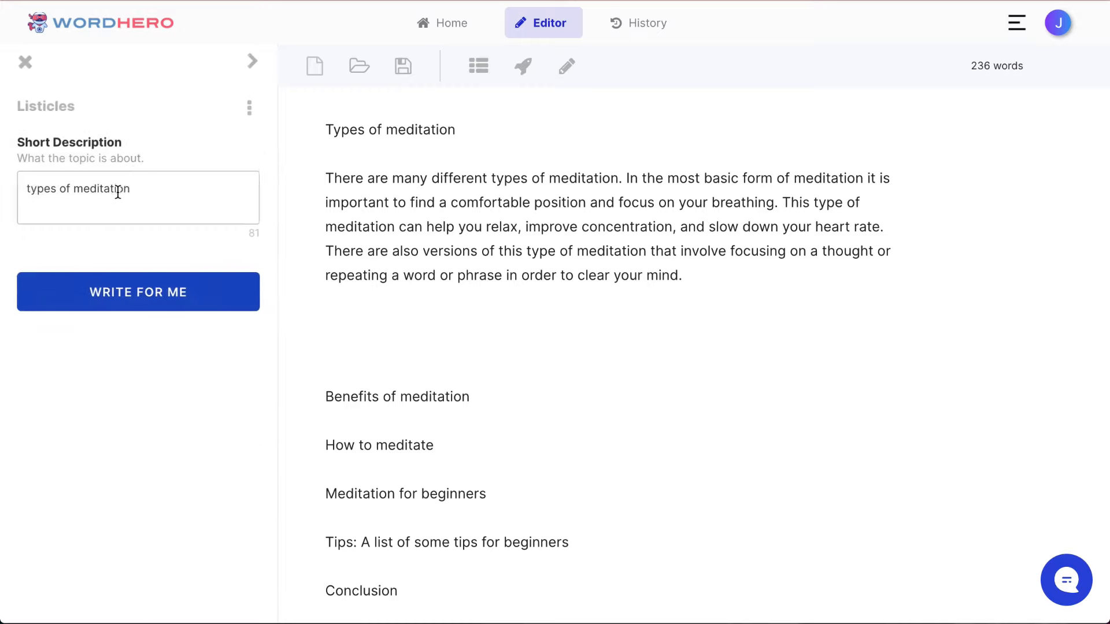
{"action": "type", "text": "what are t"}
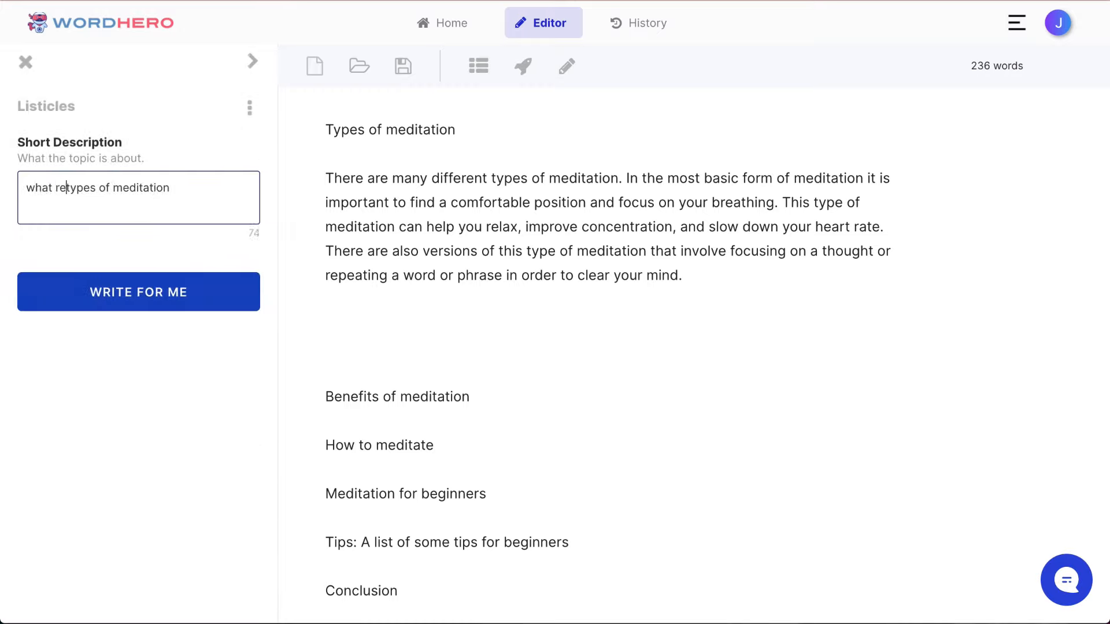
{"action": "type", "text": "he different"}
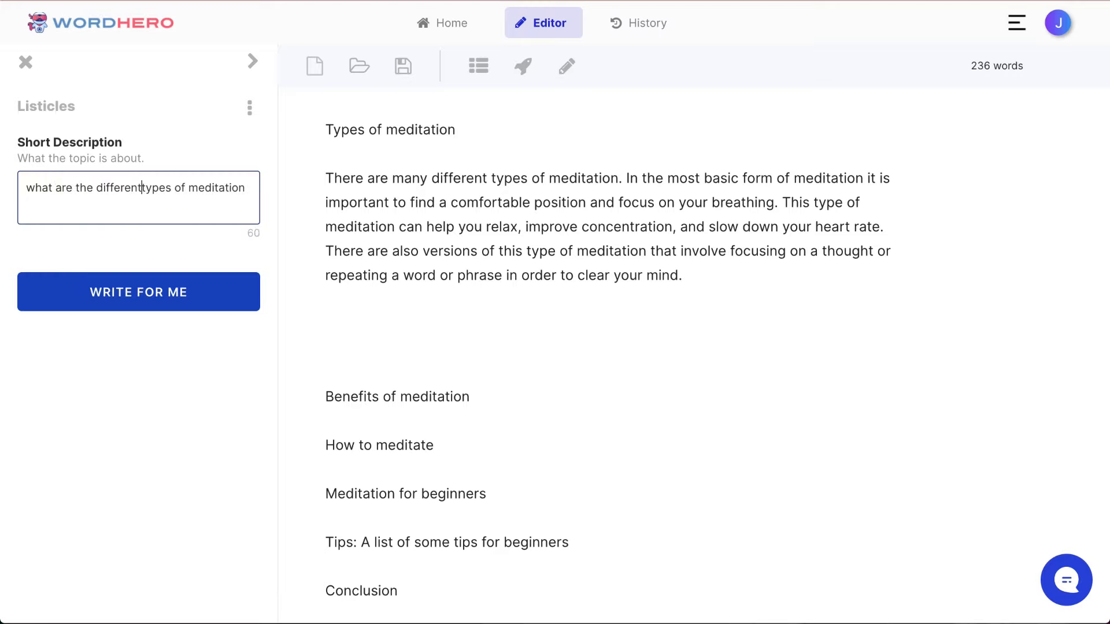
{"action": "key", "text": "Down"}
{"action": "left_click", "coordinate": [131, 304]}
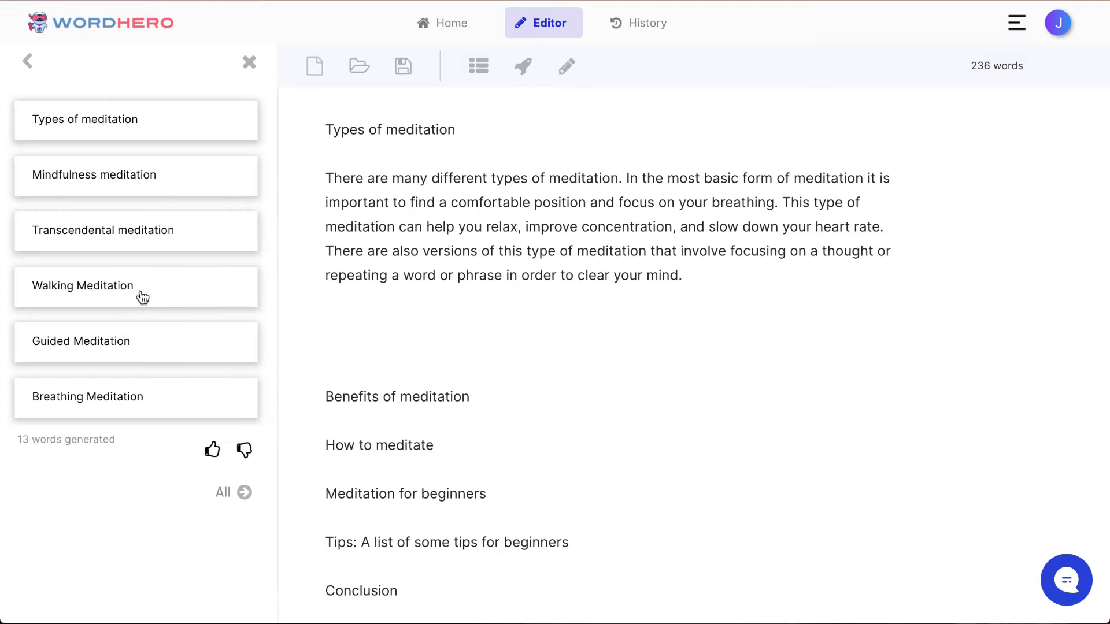
Step: Insert all of the generated listicle items into the document
{"action": "scroll", "coordinate": [153, 251], "scroll_direction": "down", "scroll_amount": 1}
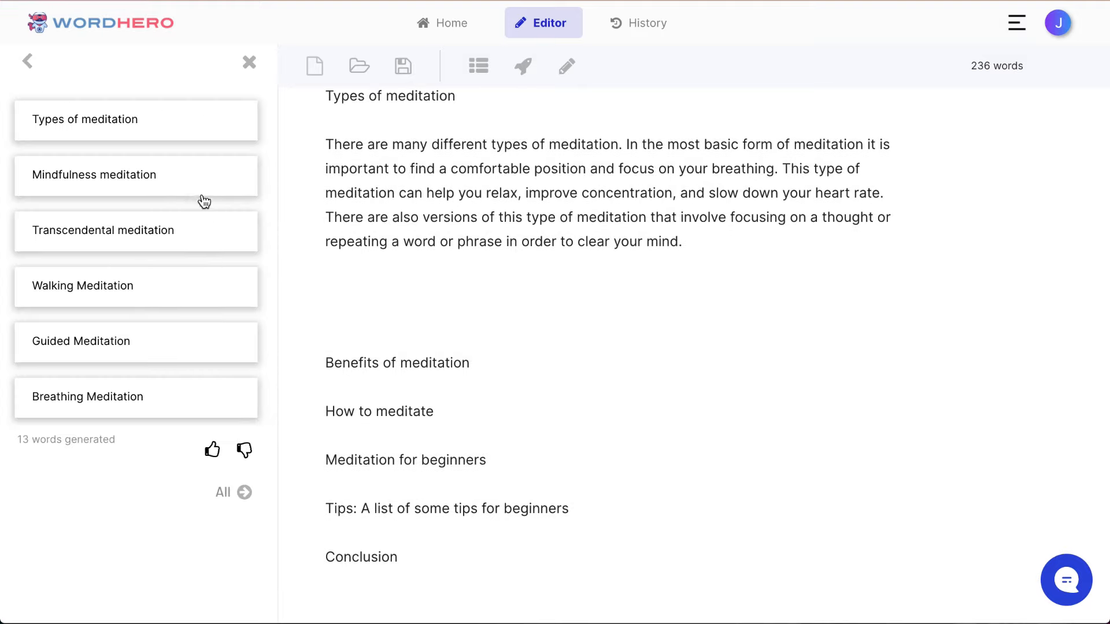
{"action": "scroll", "coordinate": [487, 345], "scroll_direction": "down", "scroll_amount": 1}
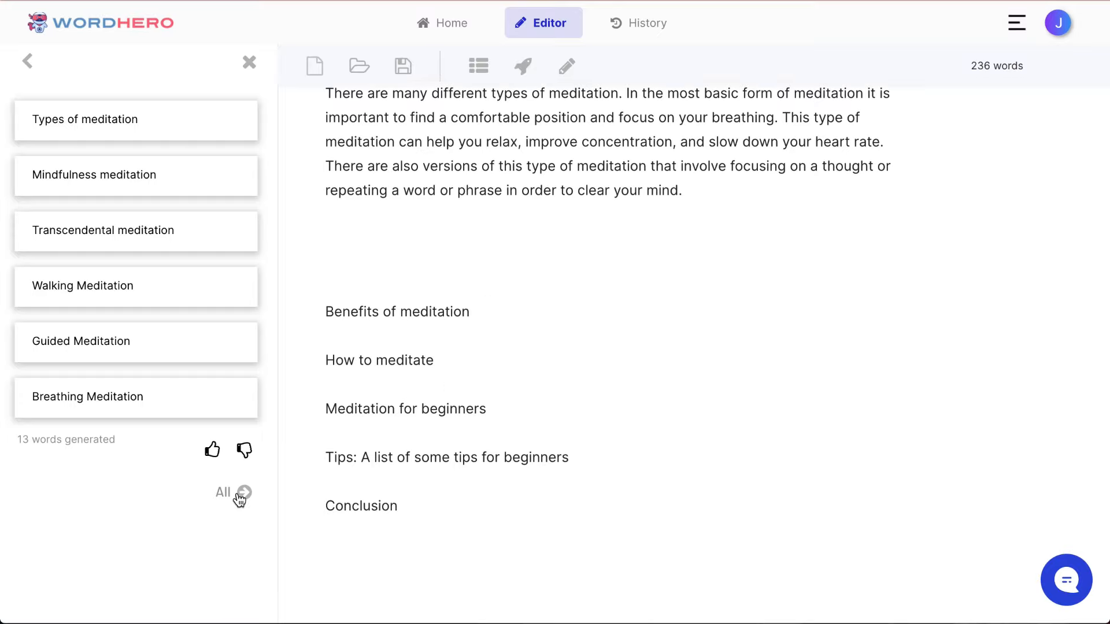
{"action": "scroll", "coordinate": [417, 502], "scroll_direction": "down", "scroll_amount": 4}
{"action": "left_click", "coordinate": [523, 596]}
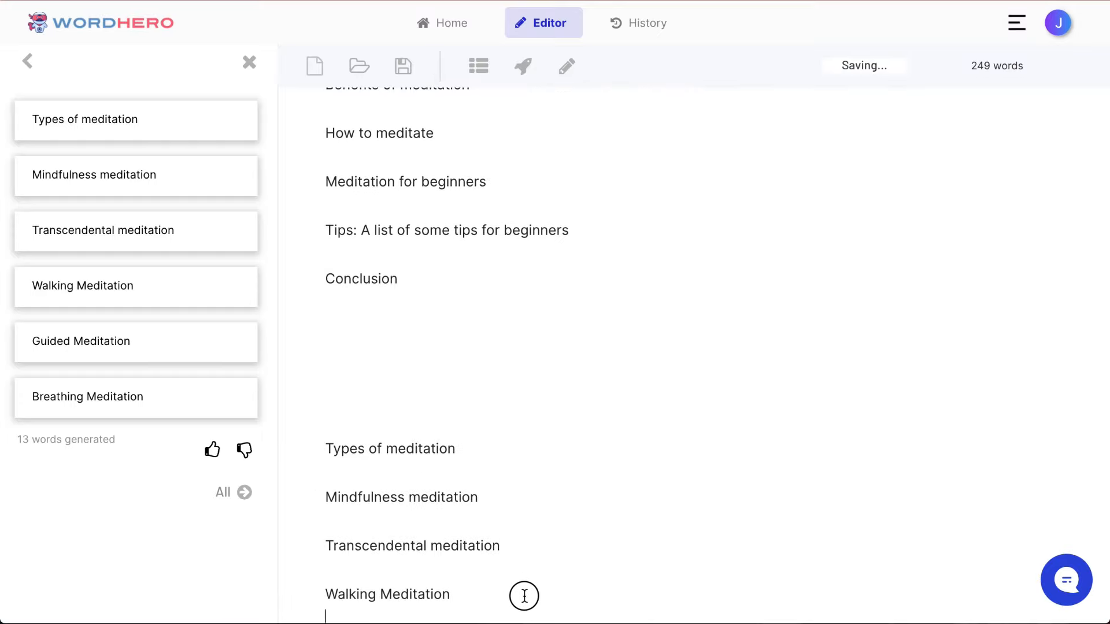
Step: Move the inserted list of meditation types from the document's end to directly below the "Types of meditation" paragraph
{"action": "scroll", "coordinate": [501, 533], "scroll_direction": "down", "scroll_amount": 1}
{"action": "scroll", "coordinate": [502, 533], "scroll_direction": "down", "scroll_amount": 2}
{"action": "left_click_drag", "start_coordinate": [502, 548], "coordinate": [325, 288]}
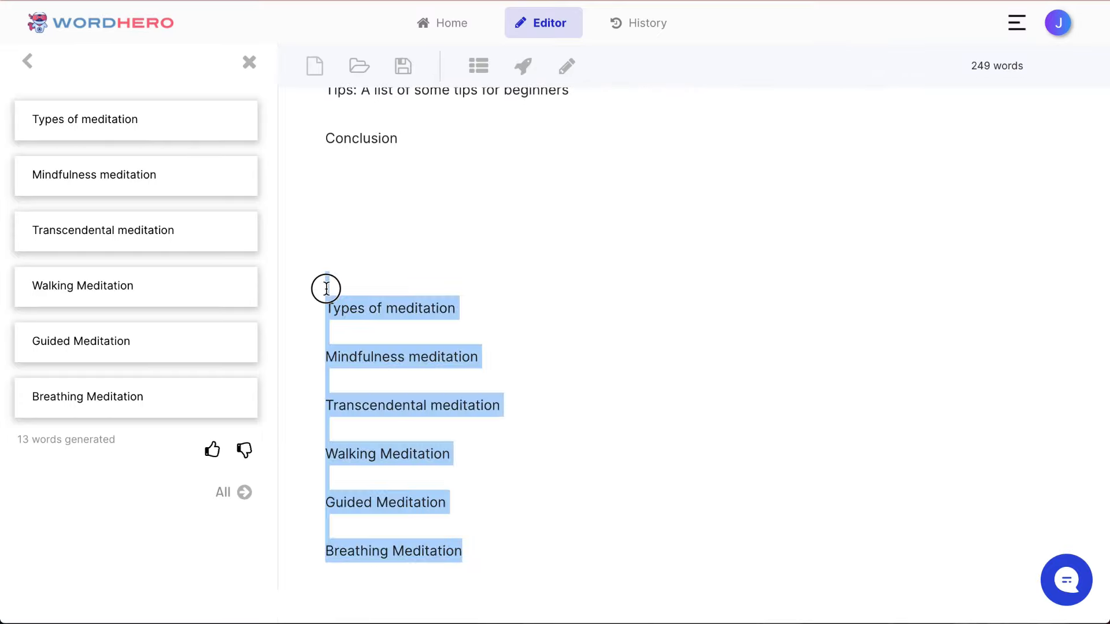
{"action": "key", "text": "BackSpace"}
{"action": "scroll", "coordinate": [573, 295], "scroll_direction": "up", "scroll_amount": 4}
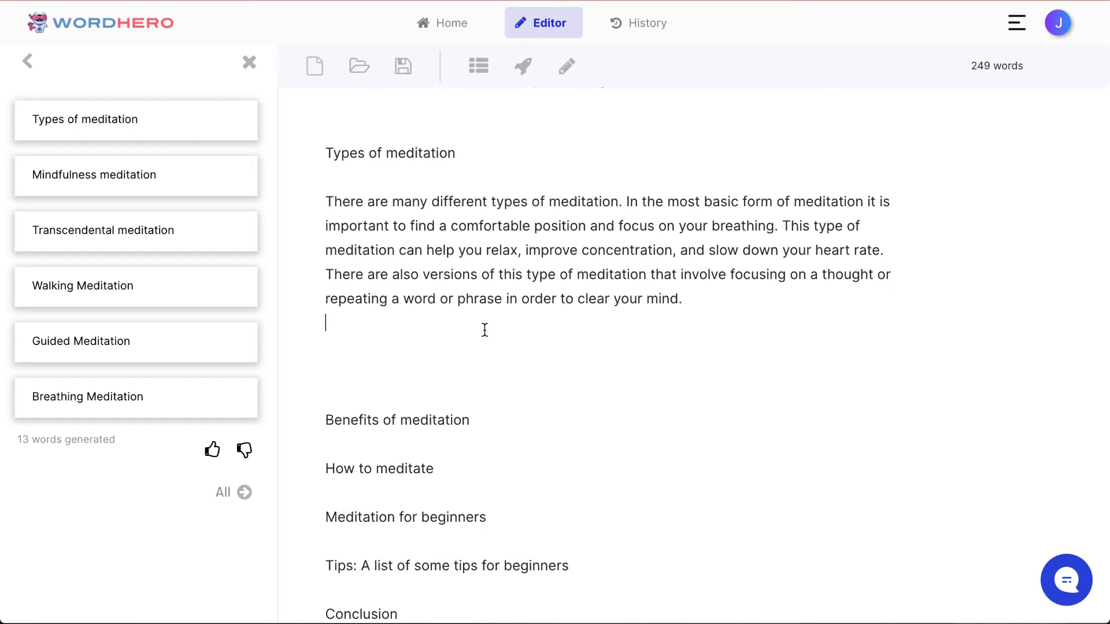
{"action": "key", "text": "ctrl+z"}
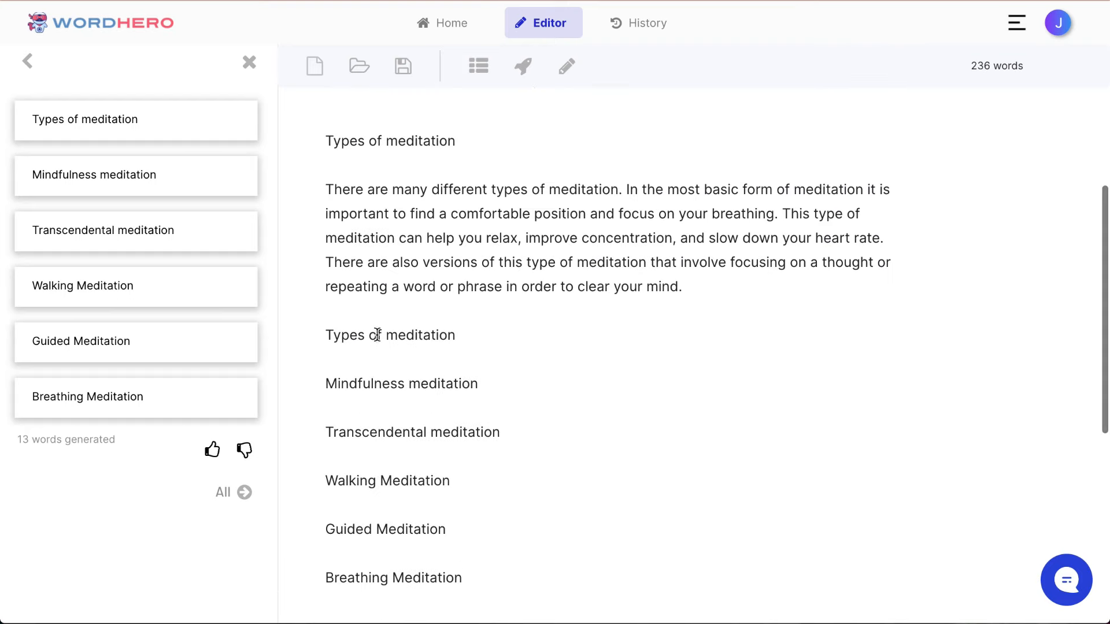
Step: Delete the repeated line "Types of meditation" above "Mindfulness meditation" in the list and close the Listicles results
{"action": "triple_click", "coordinate": [377, 335]}
{"action": "key", "text": "BackSpace"}
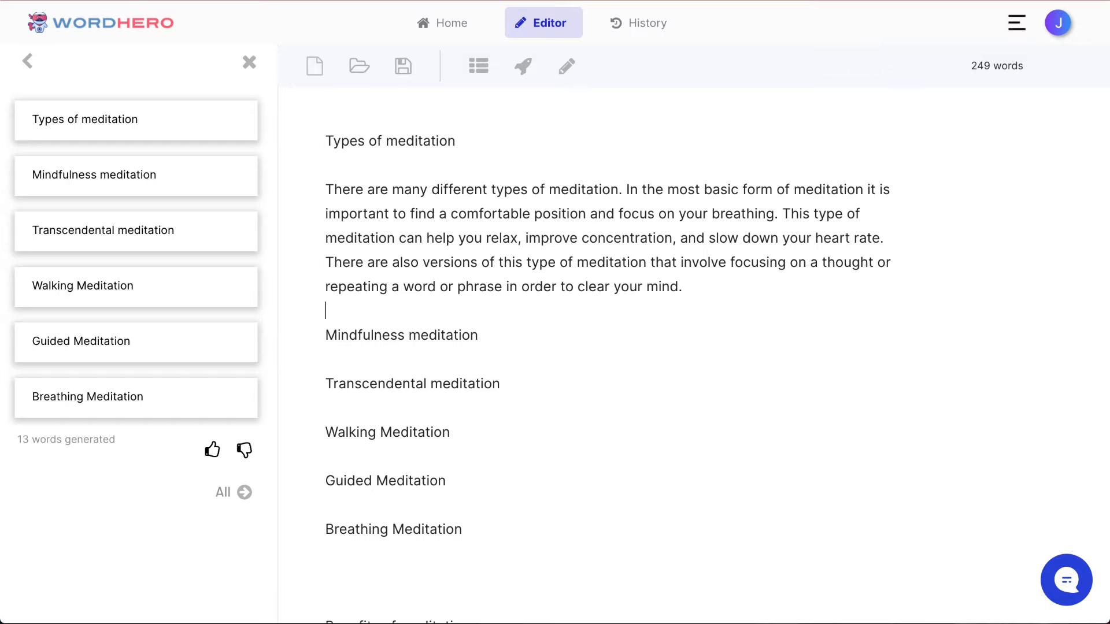
{"action": "scroll", "coordinate": [474, 434], "scroll_direction": "down", "scroll_amount": 1}
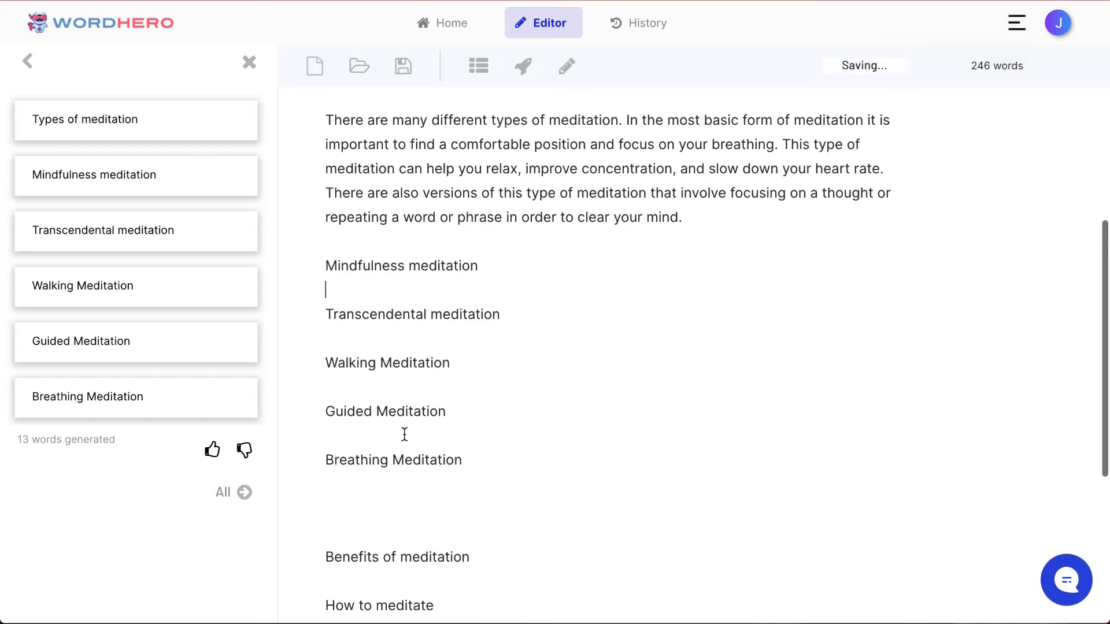
{"action": "scroll", "coordinate": [409, 497], "scroll_direction": "up", "scroll_amount": 1}
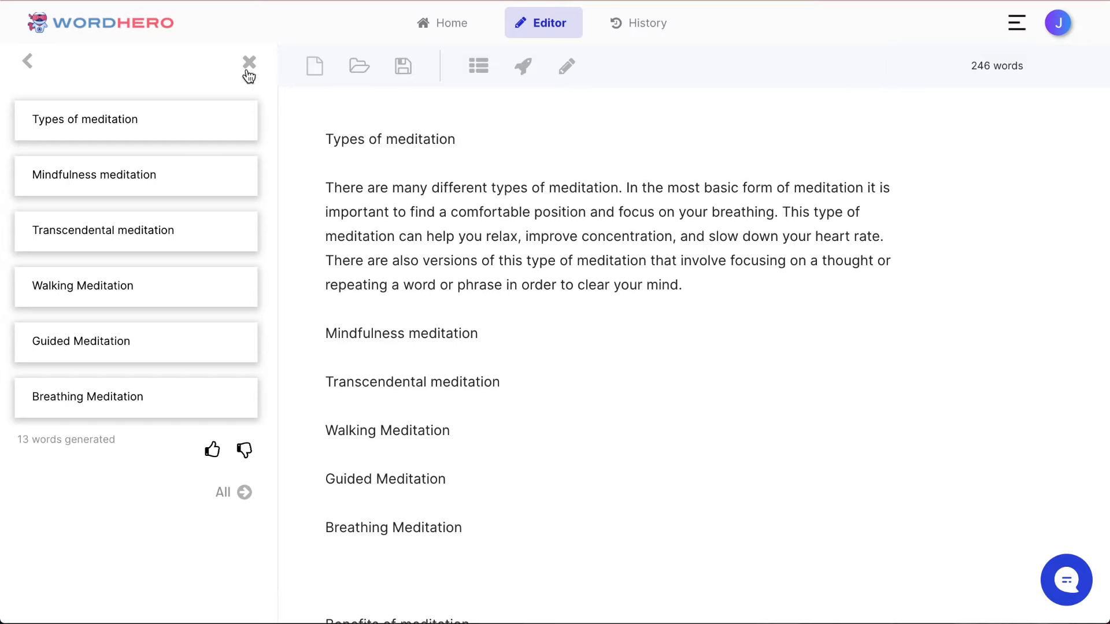
{"action": "left_click", "coordinate": [249, 62]}
Step: Generate a paragraph for the list item "Mindfulness meditation" and add a blank line after it
{"action": "scroll", "coordinate": [510, 303], "scroll_direction": "up", "scroll_amount": 1}
{"action": "scroll", "coordinate": [510, 303], "scroll_direction": "up", "scroll_amount": 1}
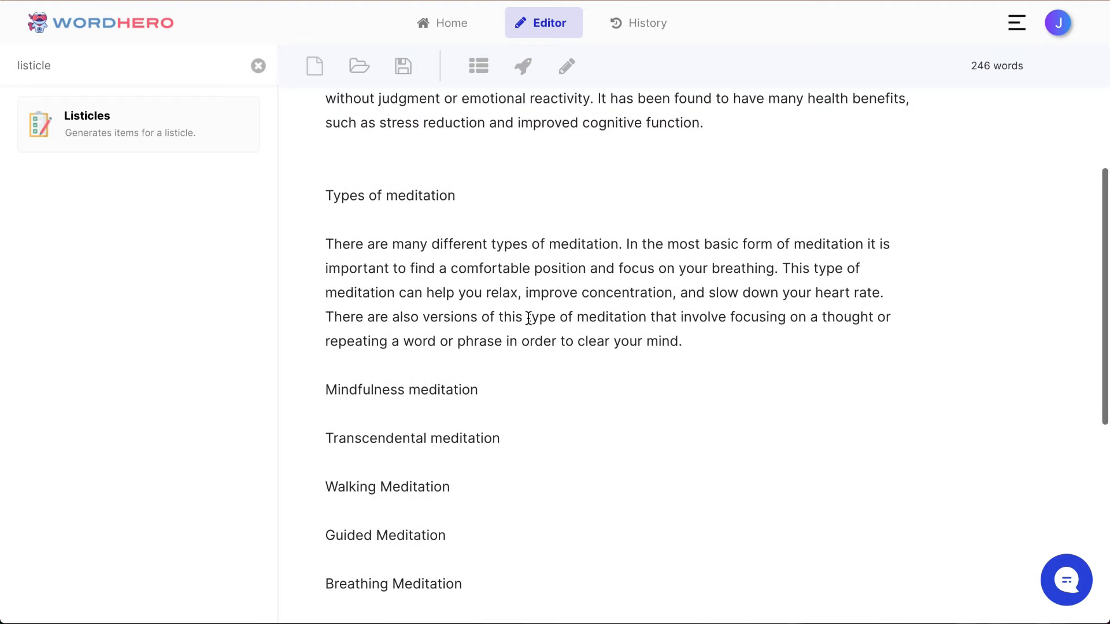
{"action": "double_click", "coordinate": [410, 391]}
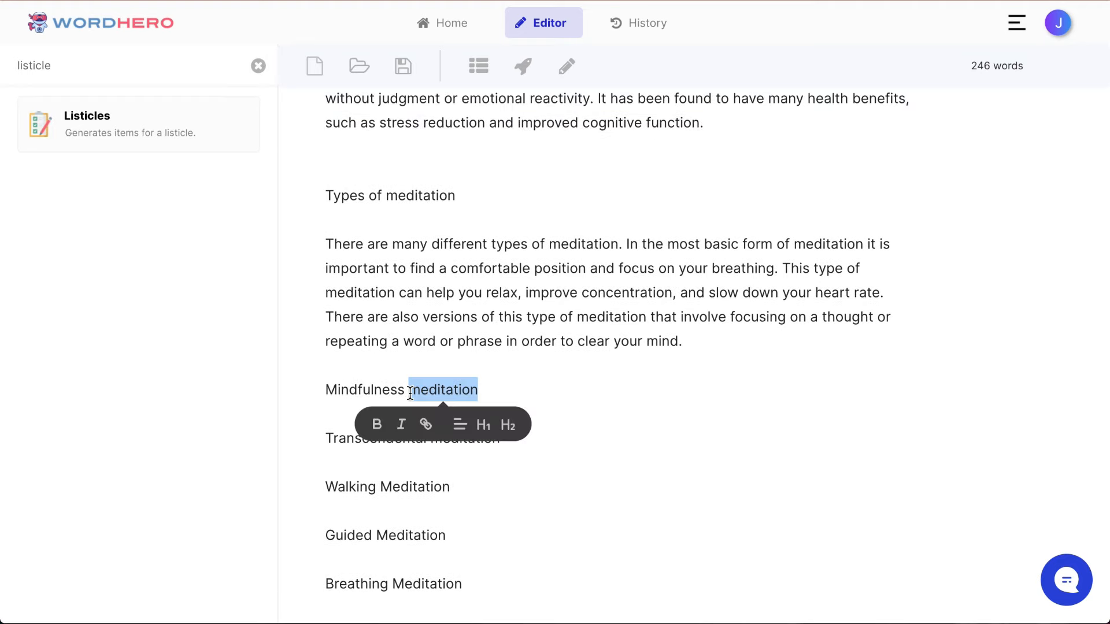
{"action": "triple_click", "coordinate": [357, 397]}
{"action": "scroll", "coordinate": [489, 376], "scroll_direction": "down", "scroll_amount": 1}
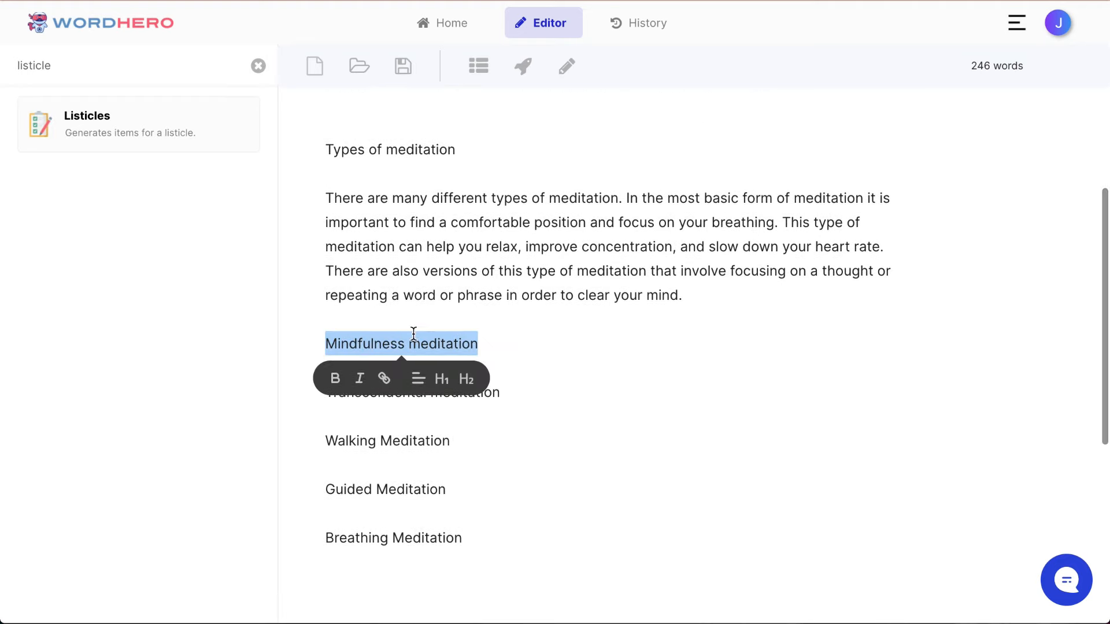
{"action": "triple_click", "coordinate": [434, 341]}
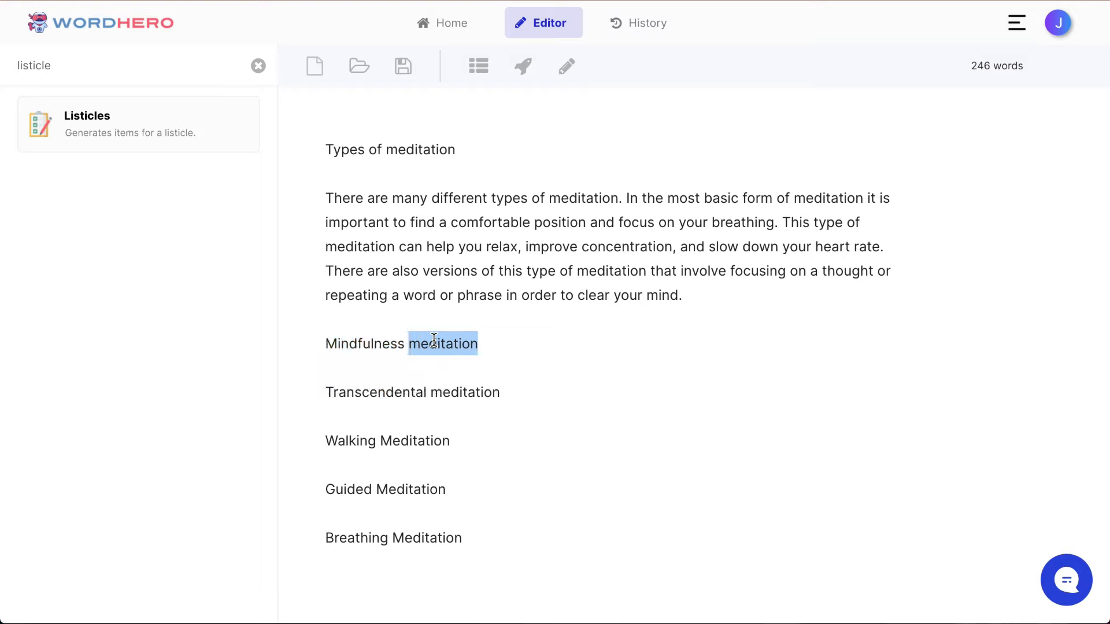
{"action": "left_click", "coordinate": [519, 72]}
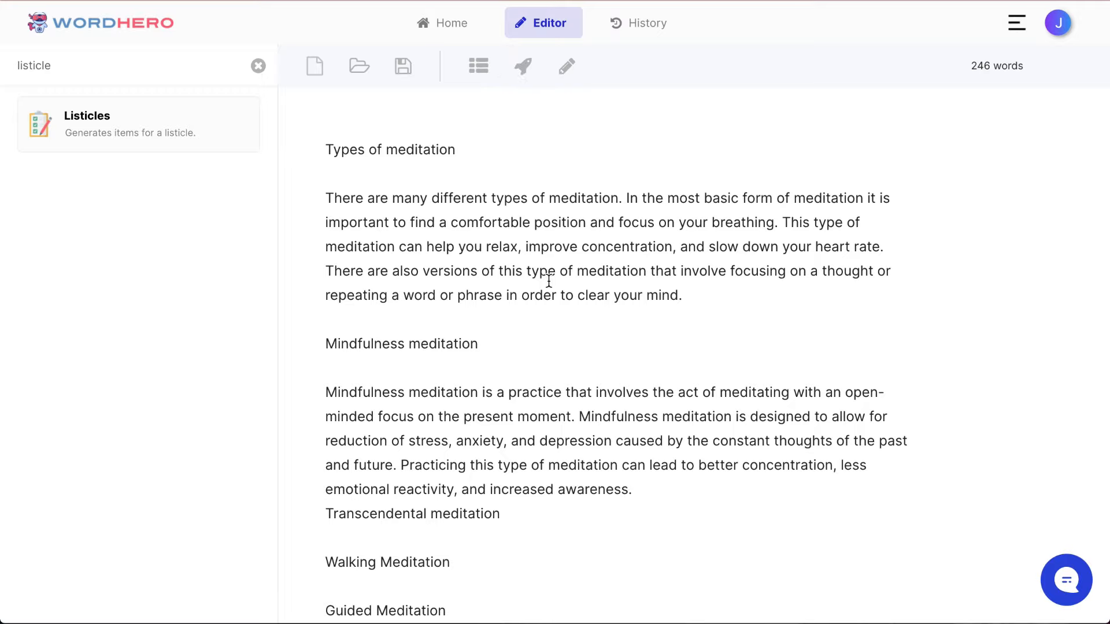
{"action": "key", "text": "Return"}
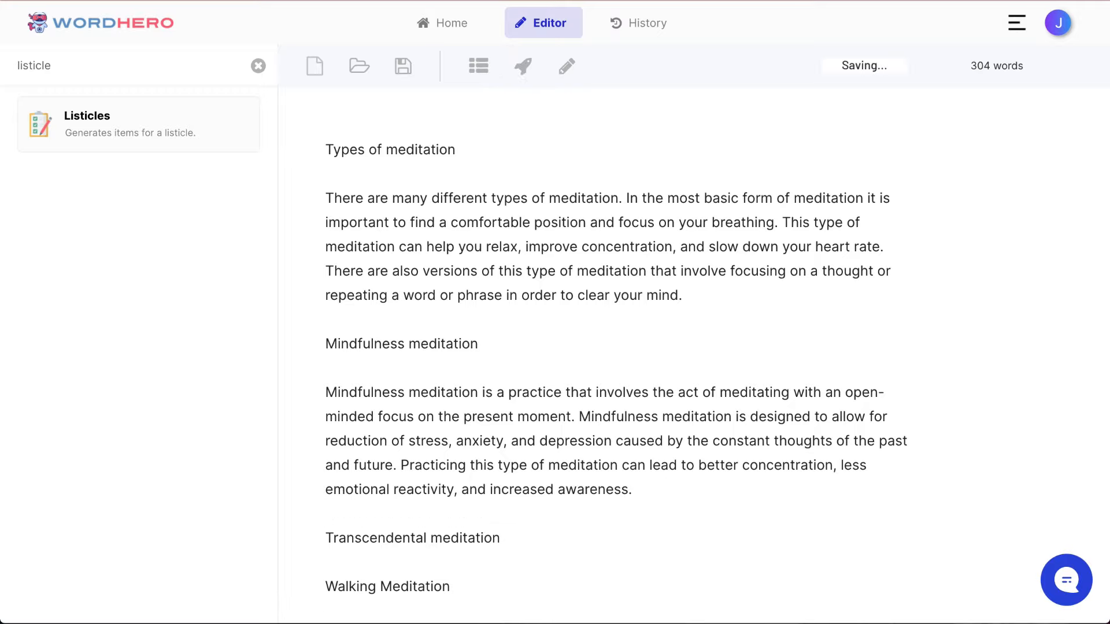
Step: Format "Types of meditation" as a level 2 heading and make the "Mindfulness meditation" line bold
{"action": "scroll", "coordinate": [384, 272], "scroll_direction": "up", "scroll_amount": 3}
{"action": "triple_click", "coordinate": [408, 231]}
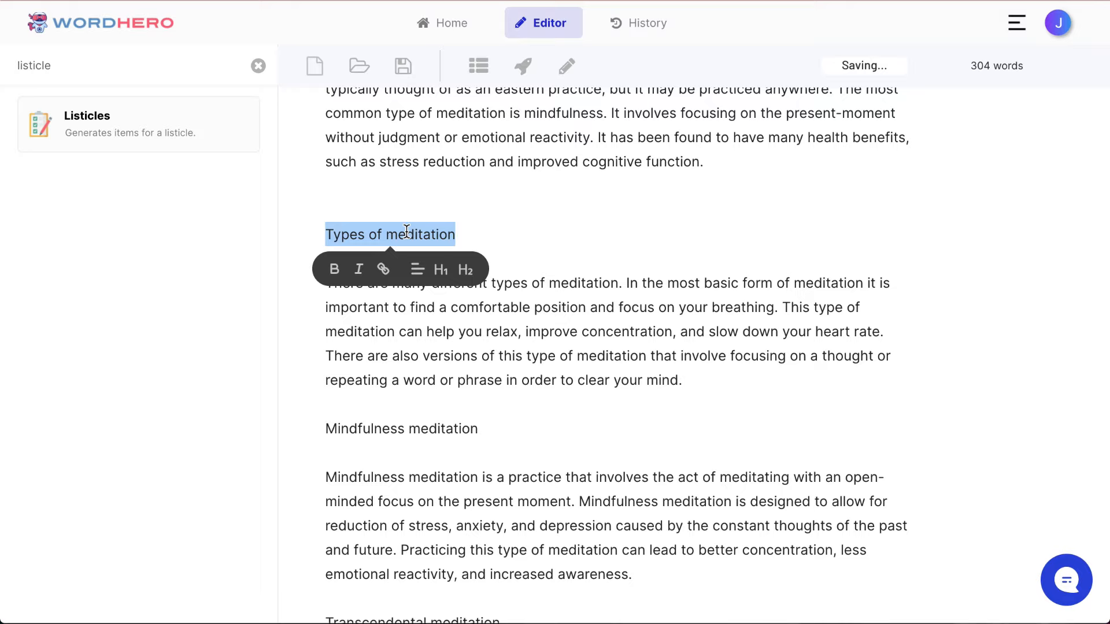
{"action": "left_click", "coordinate": [457, 276]}
{"action": "triple_click", "coordinate": [422, 428]}
{"action": "left_click", "coordinate": [328, 464]}
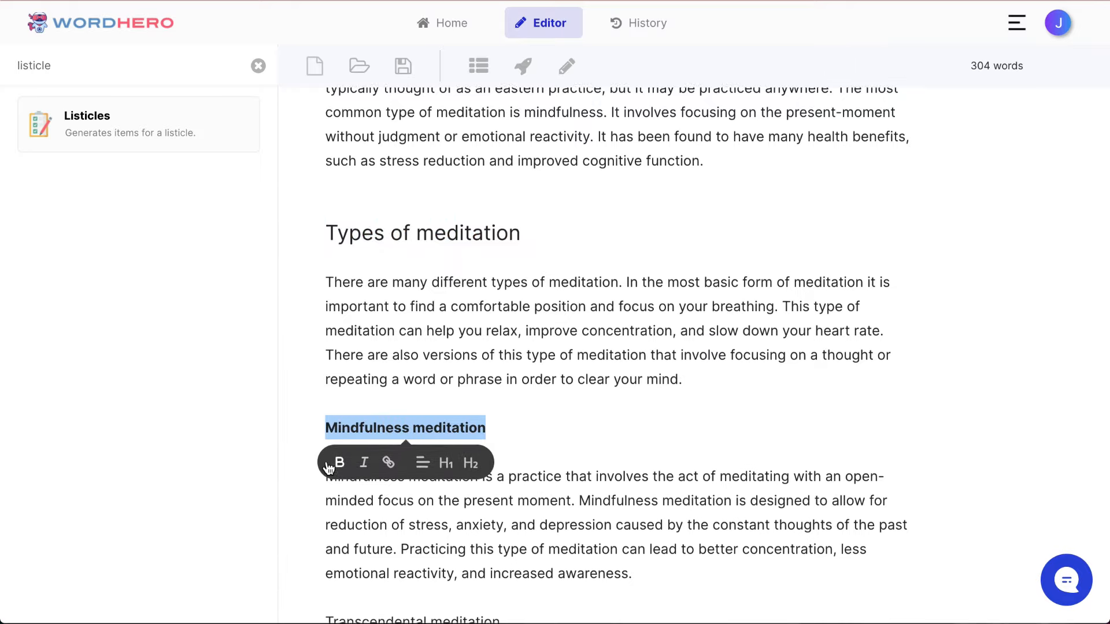
Step: Add an empty line below the list item "Transcendental meditation" and generate a paragraph for that item
{"action": "scroll", "coordinate": [371, 428], "scroll_direction": "down", "scroll_amount": 4}
{"action": "left_click", "coordinate": [394, 391]}
{"action": "key", "text": "Return"}
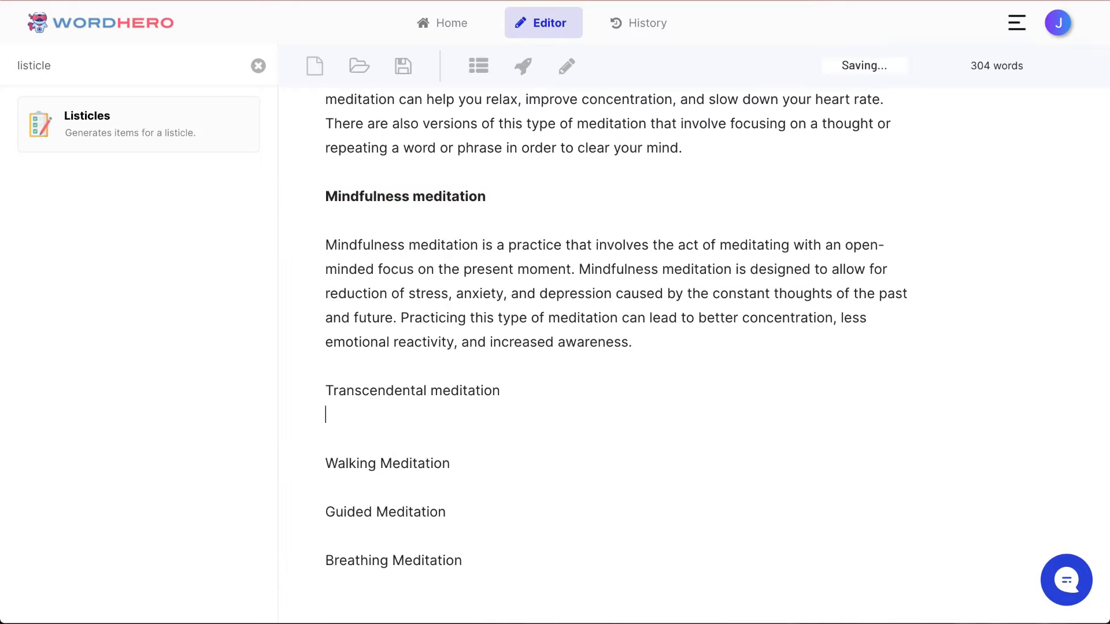
{"action": "key", "text": "shift+Up"}
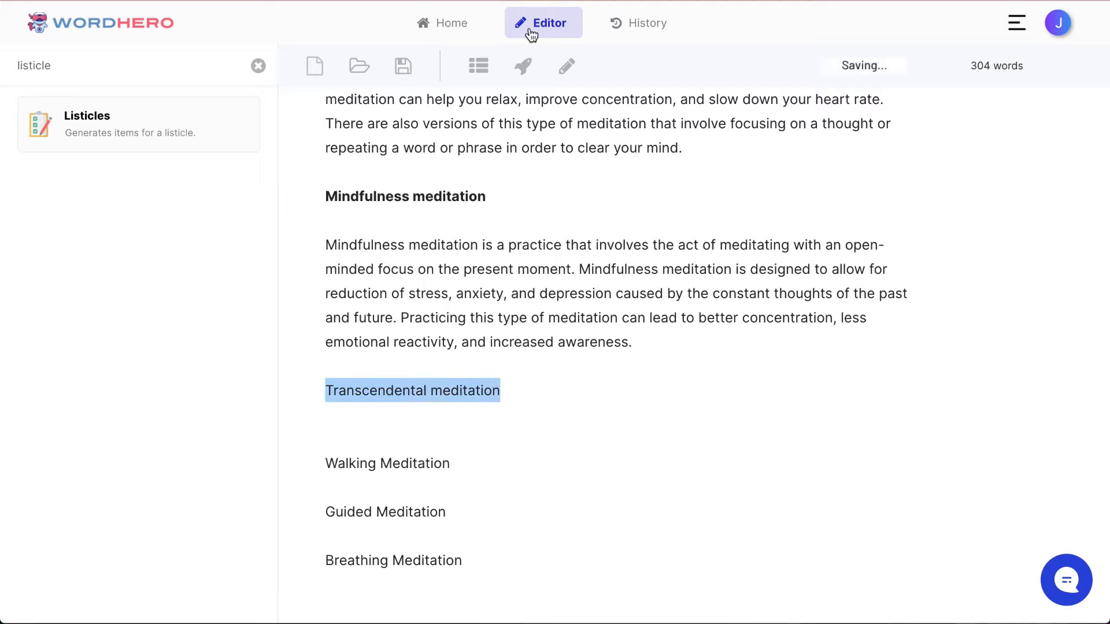
{"action": "left_click", "coordinate": [522, 66]}
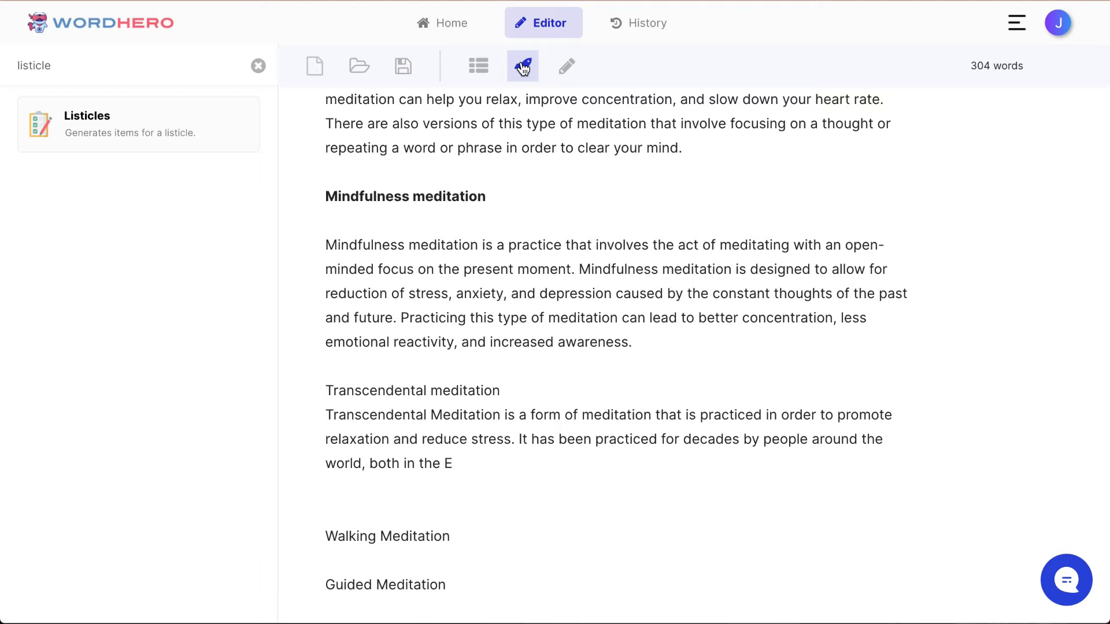
{"action": "scroll", "coordinate": [636, 260], "scroll_direction": "down", "scroll_amount": 3}
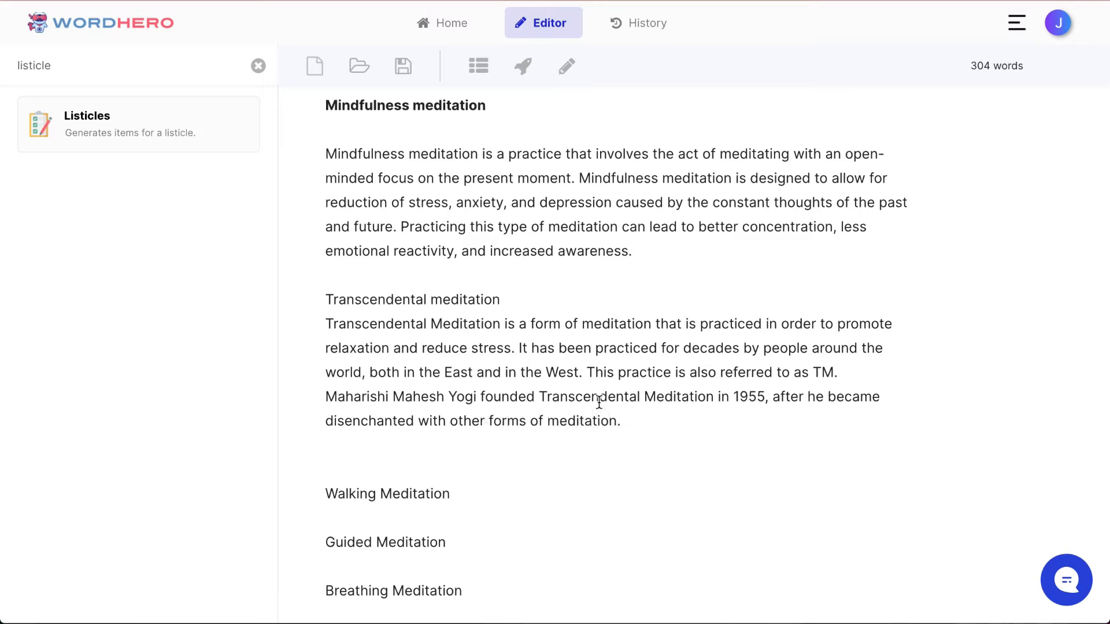
Step: Join the generated paragraph's last sentence to the preceding text and insert a blank line below the "Transcendental meditation" line
{"action": "double_click", "coordinate": [435, 414]}
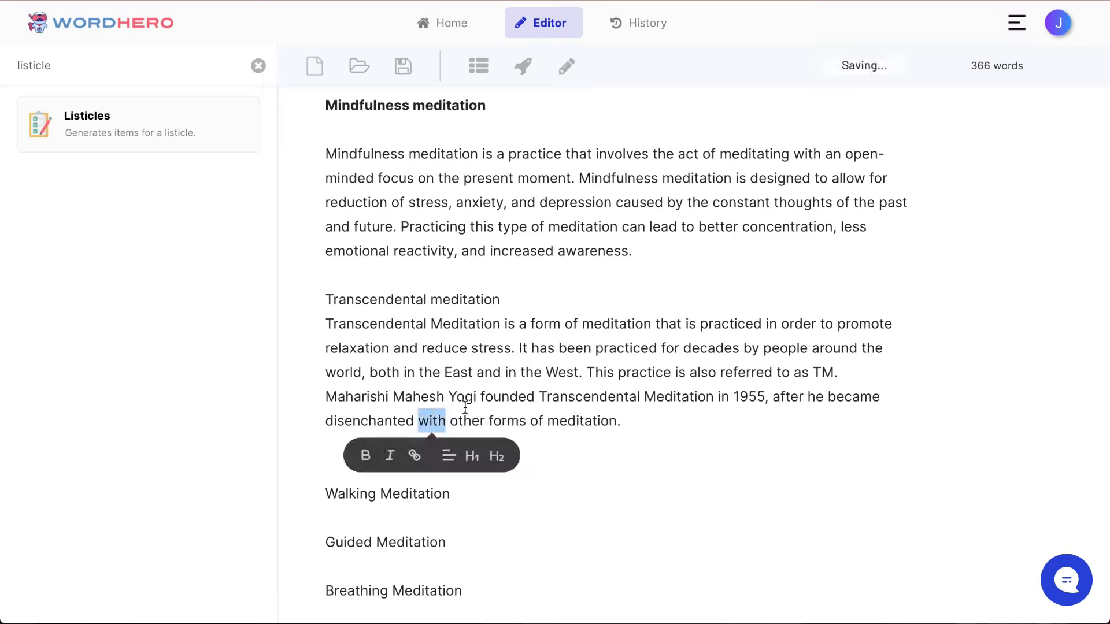
{"action": "triple_click", "coordinate": [541, 402]}
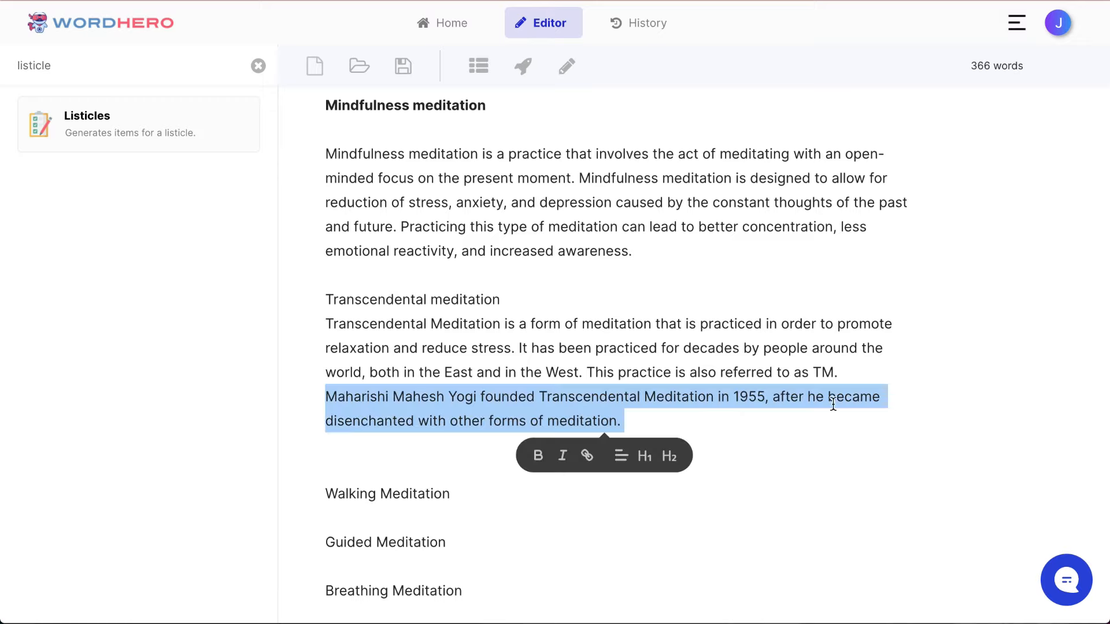
{"action": "key", "text": "Left"}
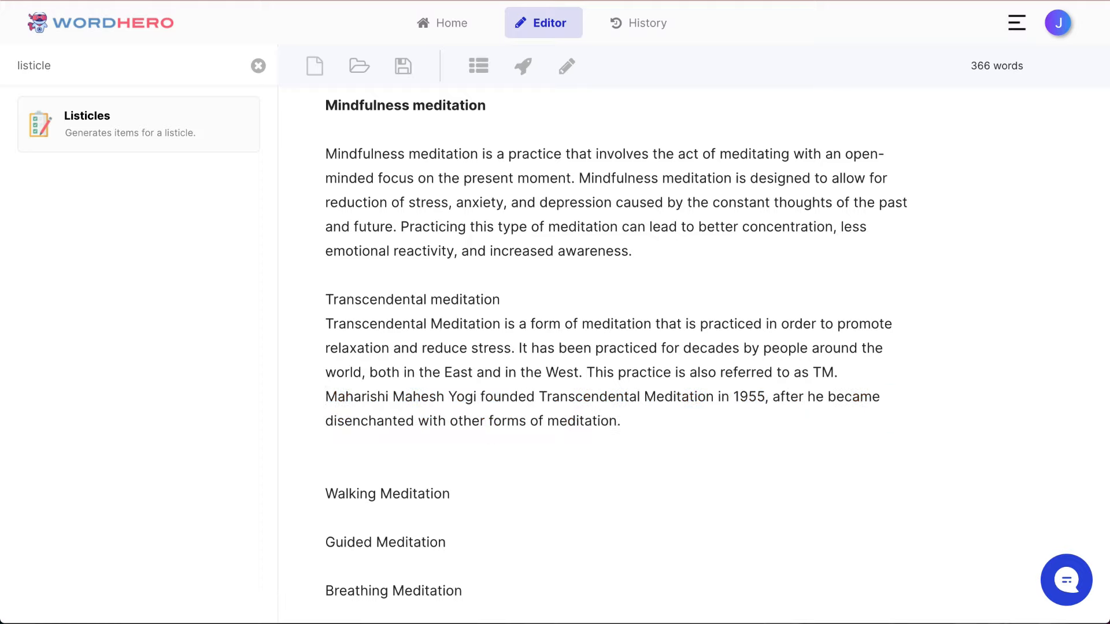
{"action": "key", "text": "BackSpace"}
{"action": "key", "text": "Return"}
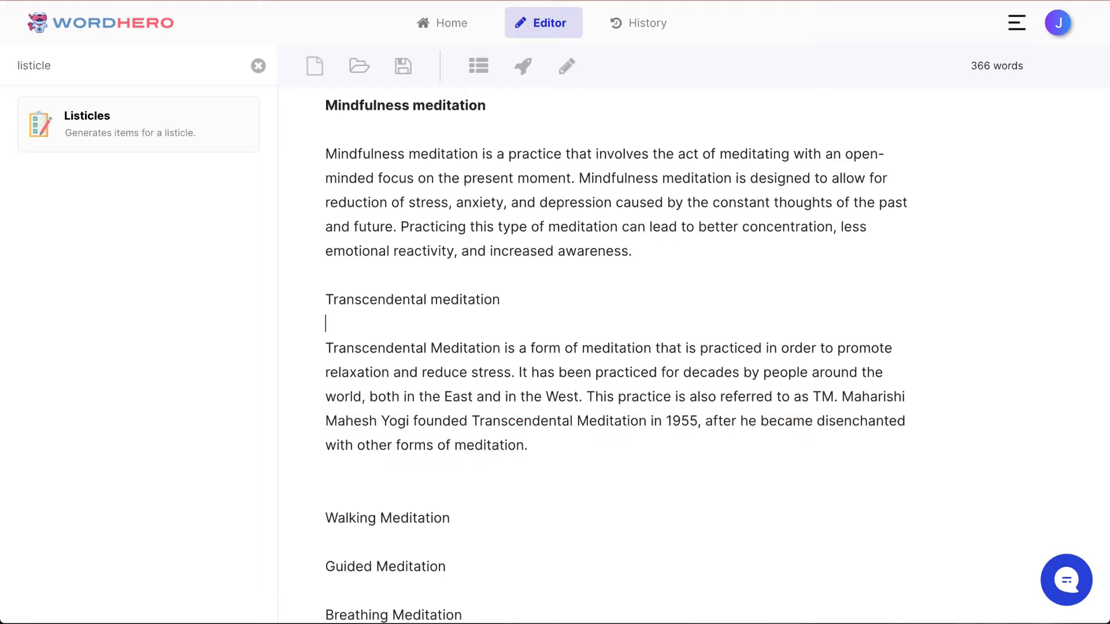
Step: Make the "Transcendental meditation" line bold and remove the extra blank line after its paragraph
{"action": "key", "text": "shift+End"}
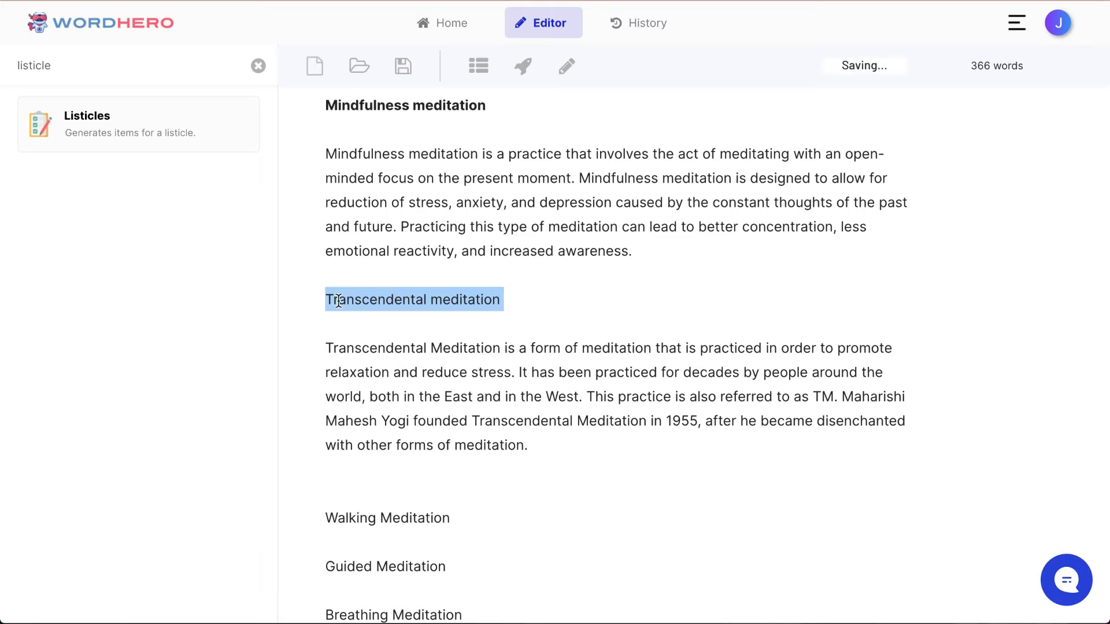
{"action": "triple_click", "coordinate": [338, 295]}
{"action": "left_click", "coordinate": [347, 335]}
{"action": "scroll", "coordinate": [399, 405], "scroll_direction": "down", "scroll_amount": 2}
{"action": "left_click", "coordinate": [398, 400]}
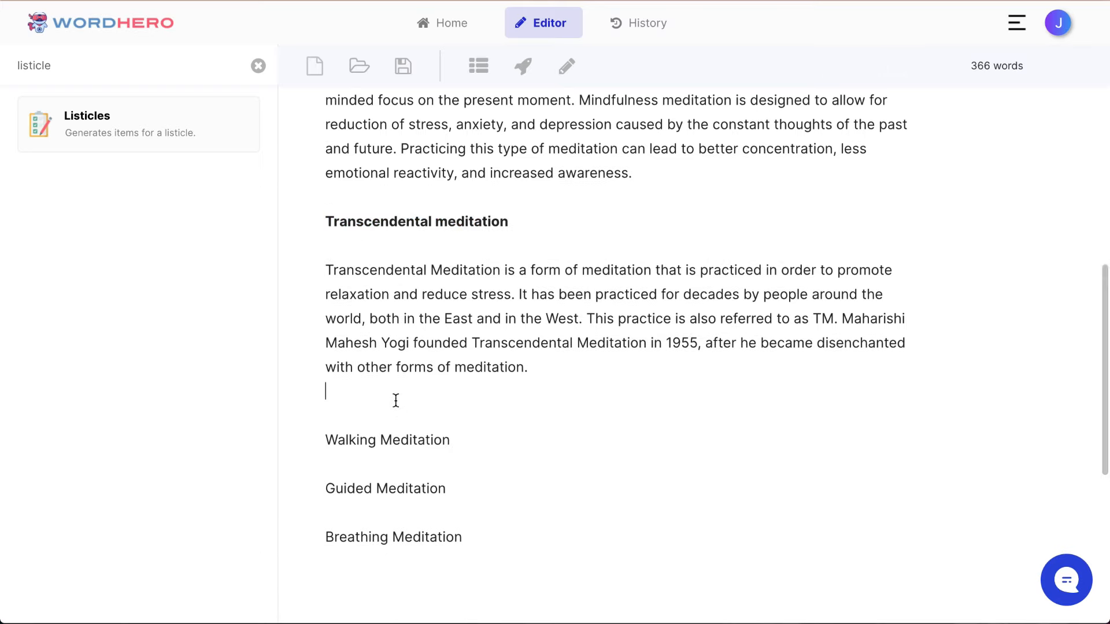
{"action": "key", "text": "BackSpace"}
Step: Delete the list item "Guided Meditation" and the surplus blank line it leaves above "Breathing Meditation"
{"action": "scroll", "coordinate": [616, 347], "scroll_direction": "up", "scroll_amount": 4}
{"action": "scroll", "coordinate": [616, 347], "scroll_direction": "down", "scroll_amount": 7}
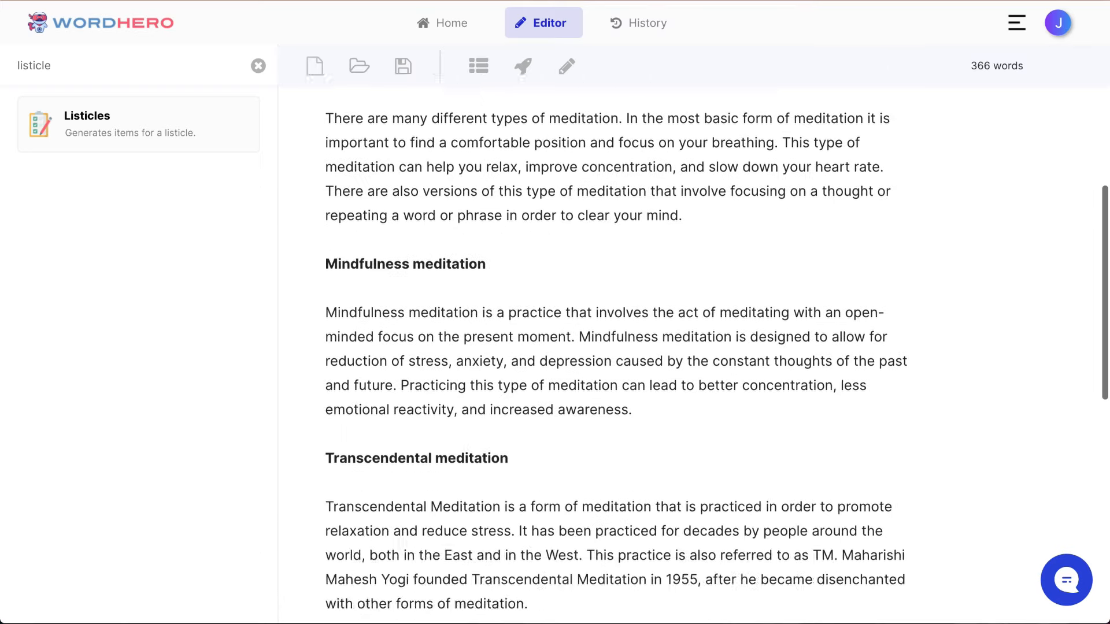
{"action": "scroll", "coordinate": [495, 295], "scroll_direction": "up", "scroll_amount": 2}
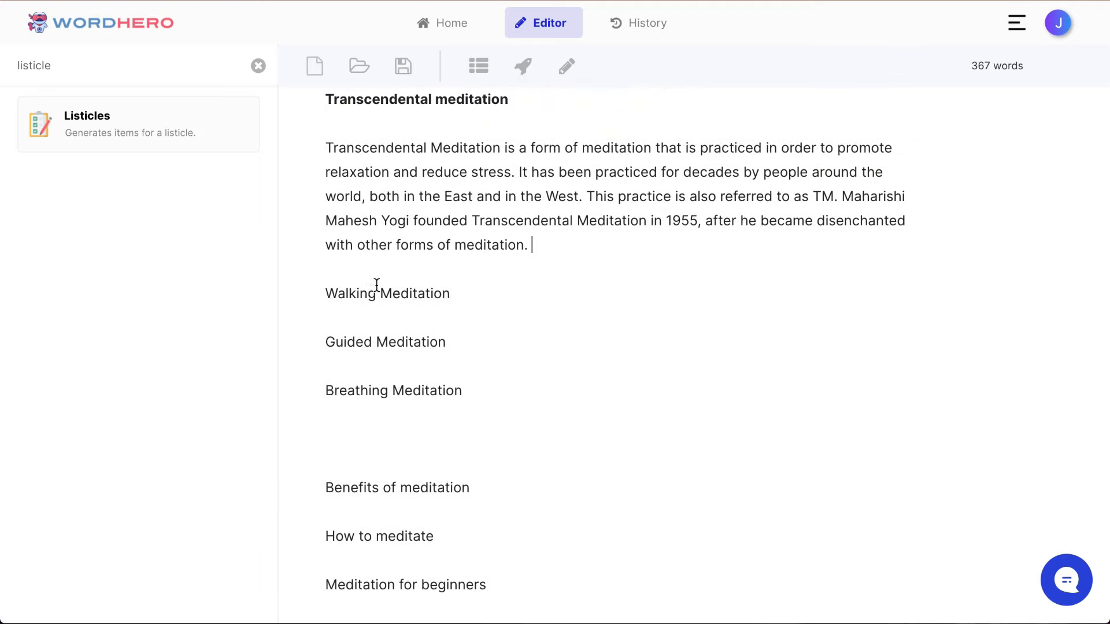
{"action": "double_click", "coordinate": [378, 284]}
{"action": "triple_click", "coordinate": [401, 293]}
{"action": "left_click", "coordinate": [716, 320]}
{"action": "triple_click", "coordinate": [413, 340]}
{"action": "key", "text": "BackSpace"}
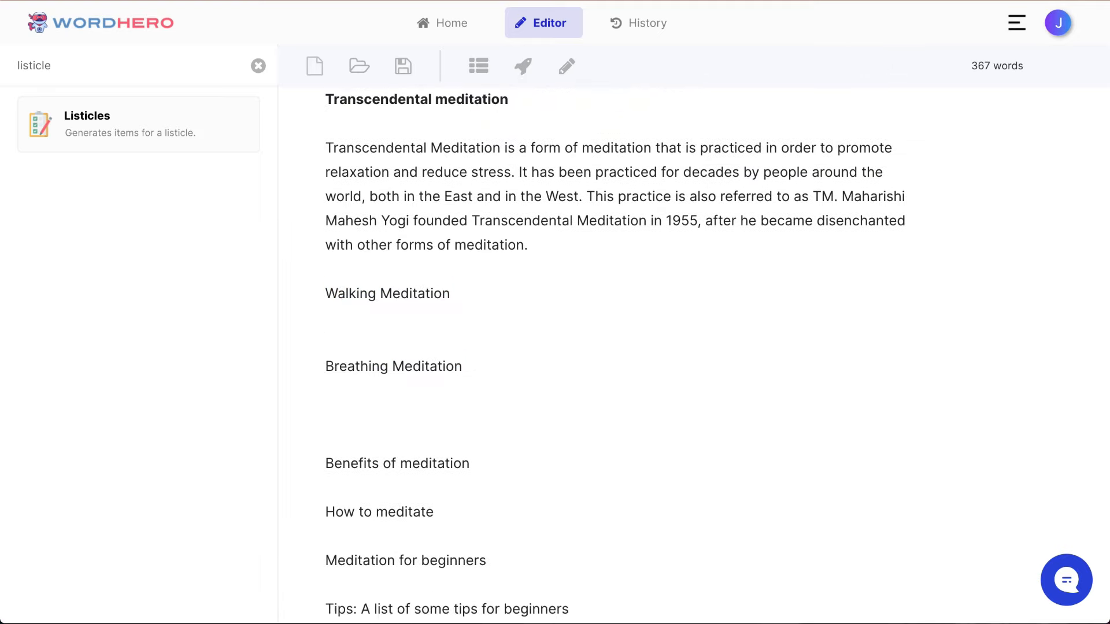
{"action": "key", "text": "BackSpace"}
{"action": "key", "text": "Up"}
{"action": "key", "text": "shift+Down"}
{"action": "key", "text": "Down"}
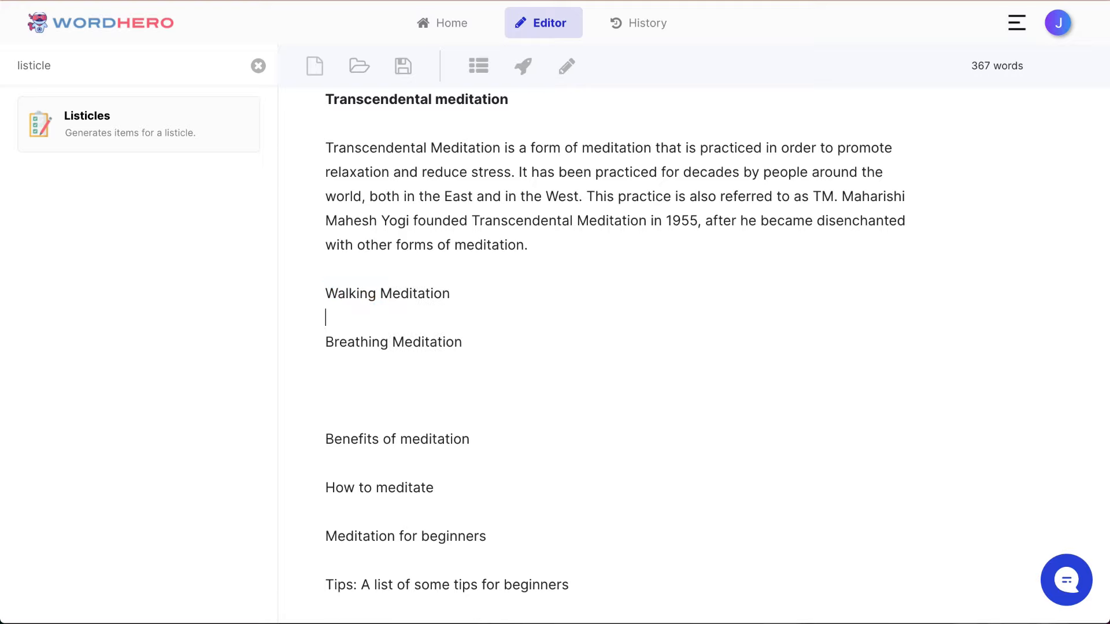
Step: Add an empty line below the list item "Walking Meditation" and generate a paragraph for that item
{"action": "key", "text": "Return"}
{"action": "key", "text": "Up"}
{"action": "key", "text": "shift+Up"}
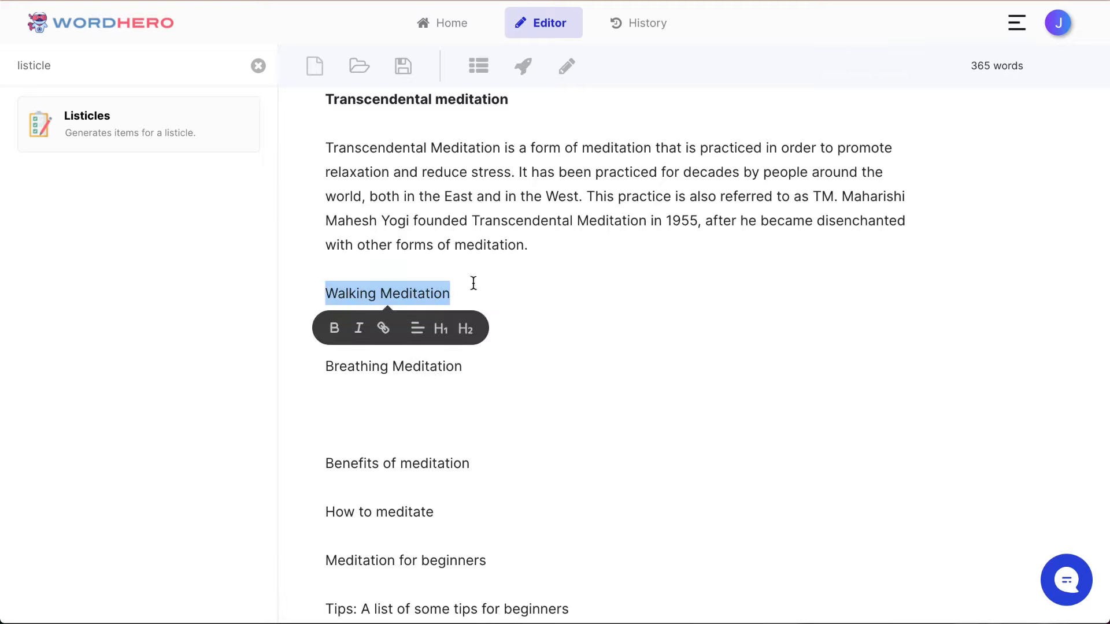
{"action": "left_click", "coordinate": [523, 68]}
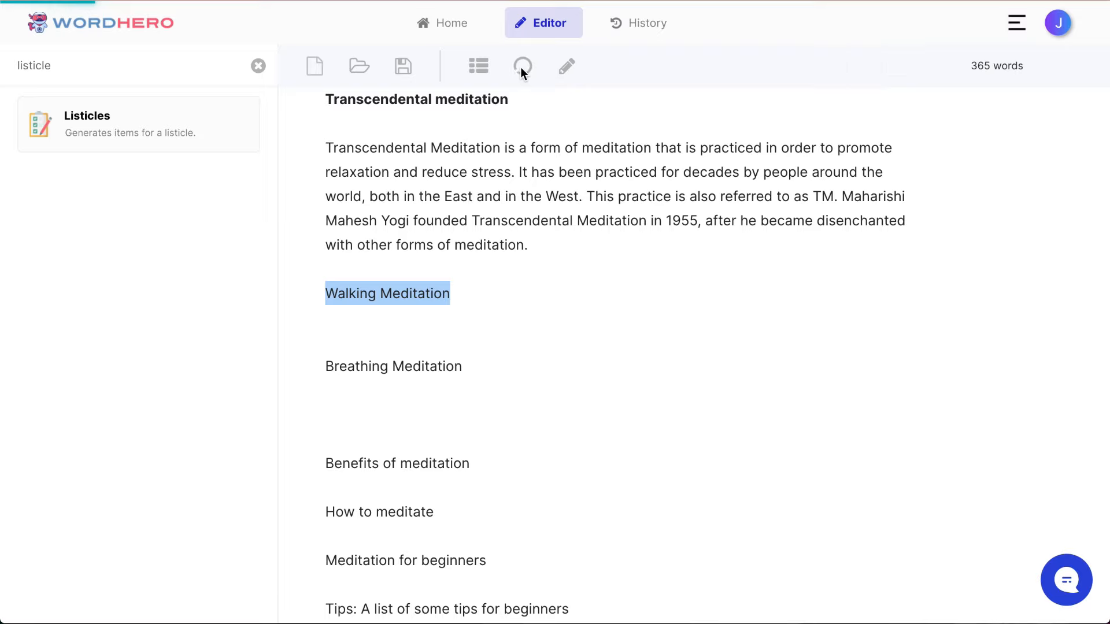
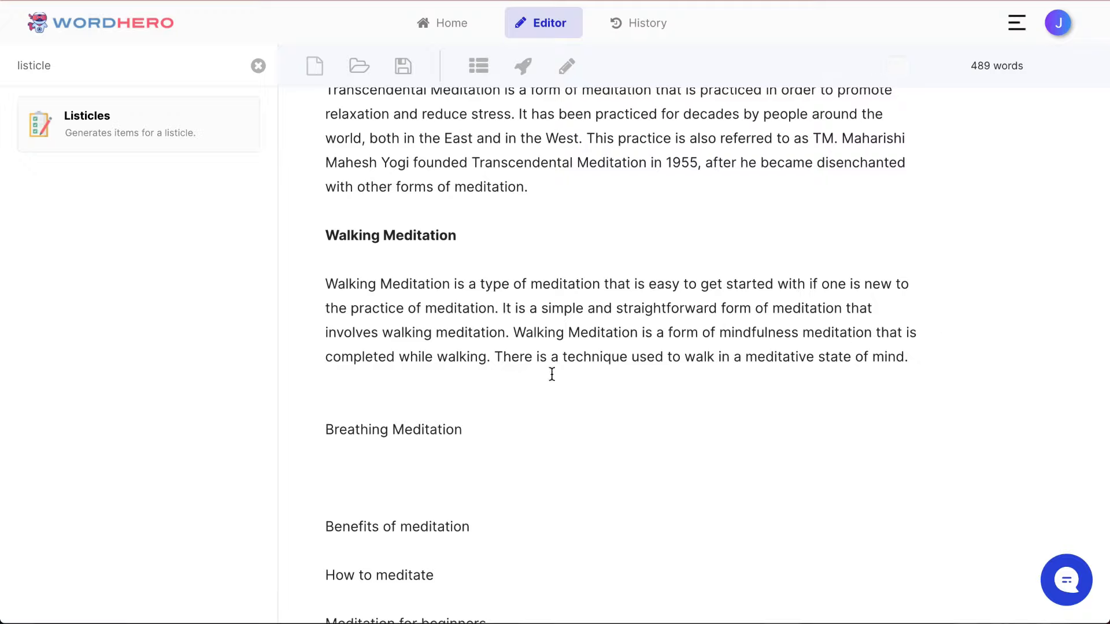
Step: Remove the extra blank line after the Walking Meditation paragraph and generate a paragraph for the list item "Breathing Meditation"
{"action": "left_click", "coordinate": [578, 388]}
{"action": "key", "text": "BackSpace"}
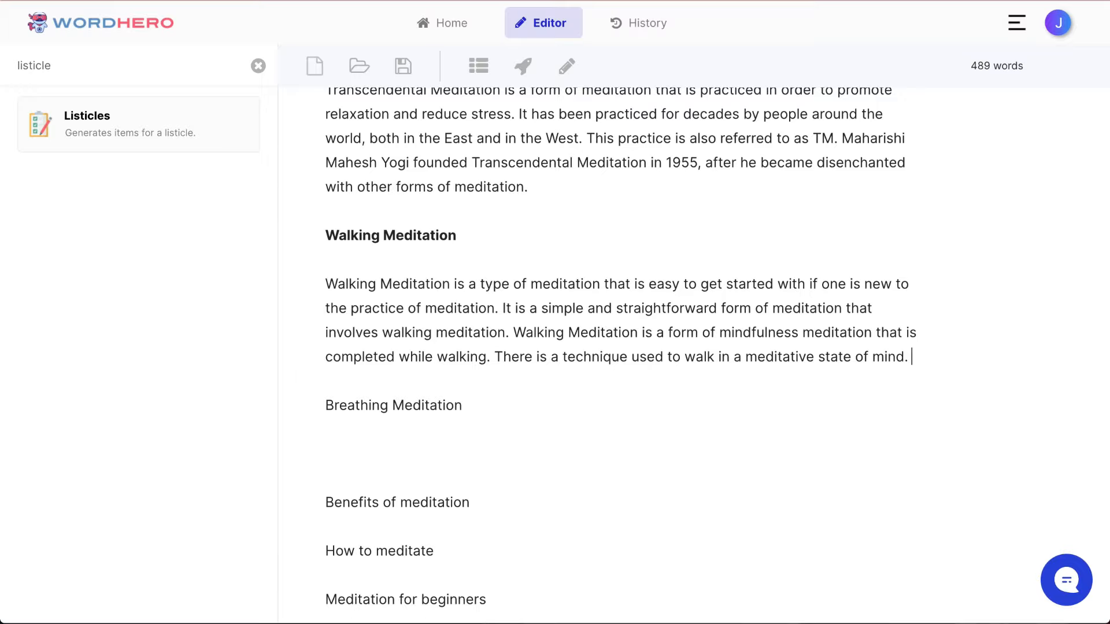
{"action": "scroll", "coordinate": [471, 347], "scroll_direction": "down", "scroll_amount": 2}
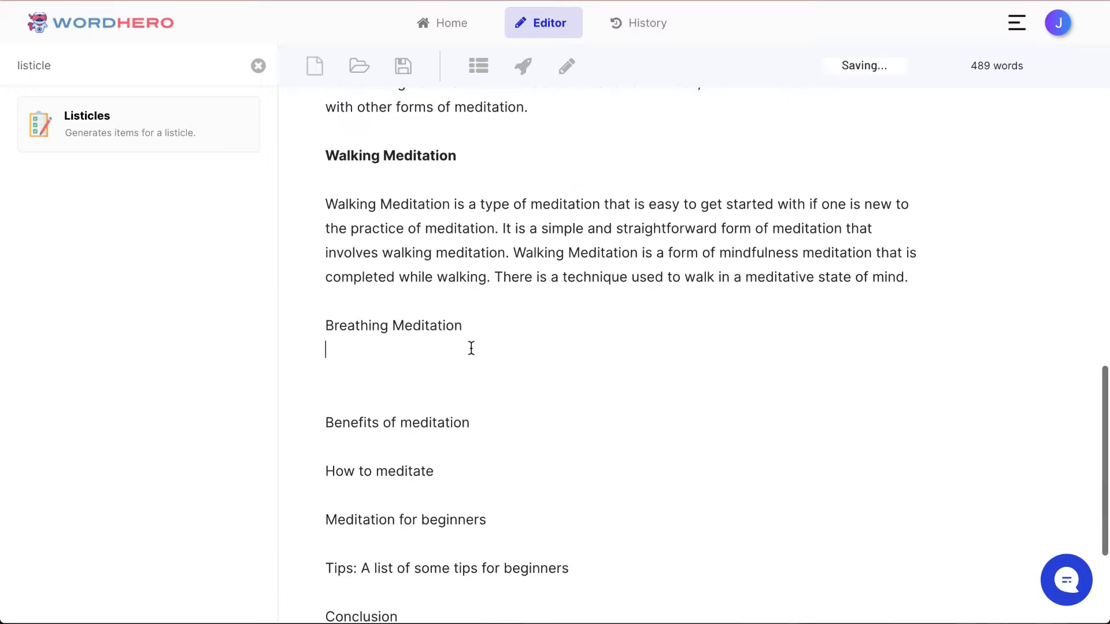
{"action": "triple_click", "coordinate": [403, 405]}
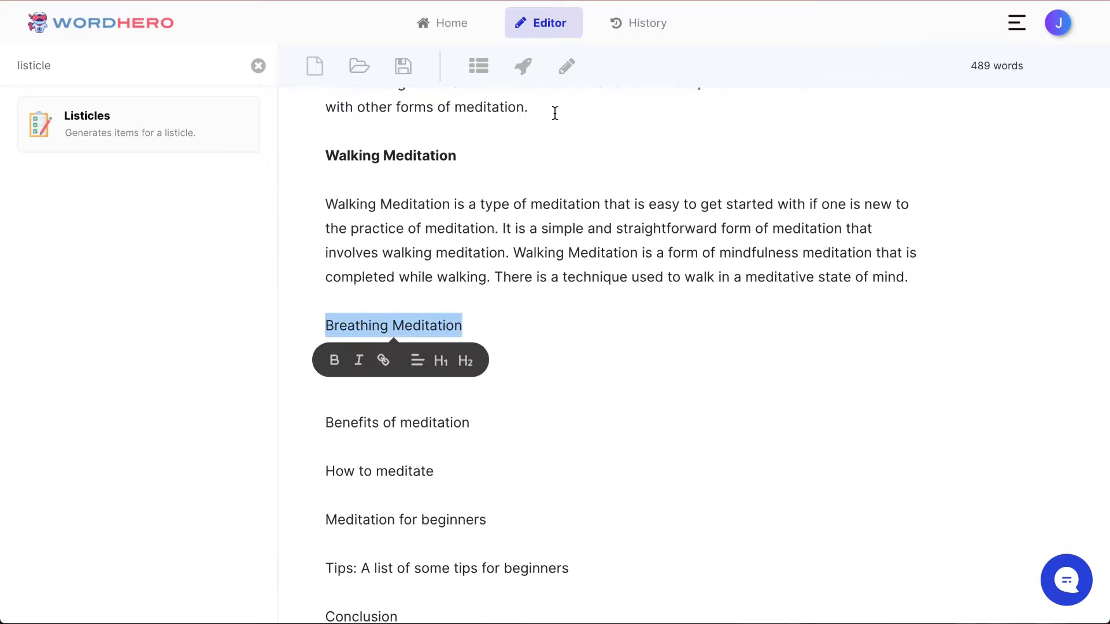
{"action": "left_click", "coordinate": [522, 68]}
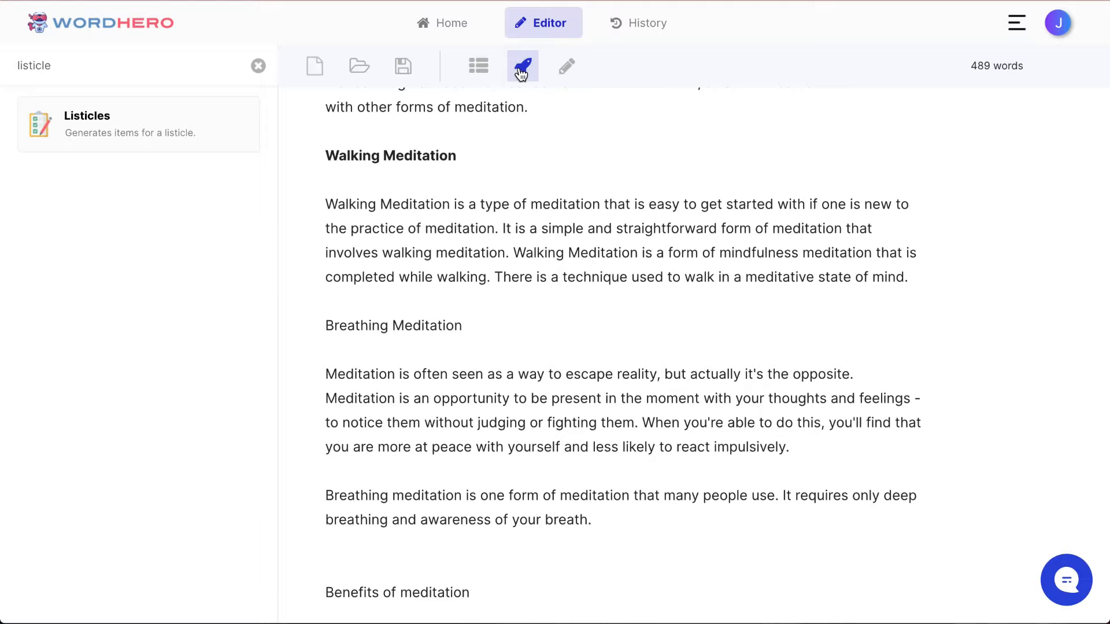
Step: Move the generated paragraph starting "Meditation is often seen as a way to escape reality" to the end of the "What is meditation?" section
{"action": "triple_click", "coordinate": [517, 392]}
{"action": "key", "text": "super+c"}
{"action": "key", "text": "BackSpace"}
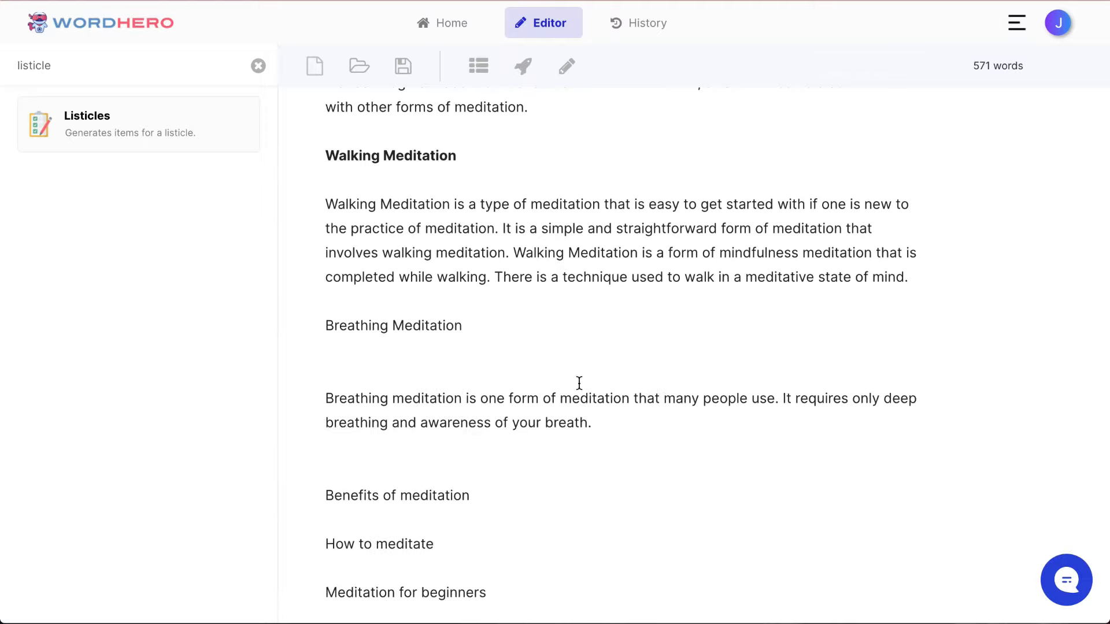
{"action": "scroll", "coordinate": [579, 383], "scroll_direction": "up", "scroll_amount": 15}
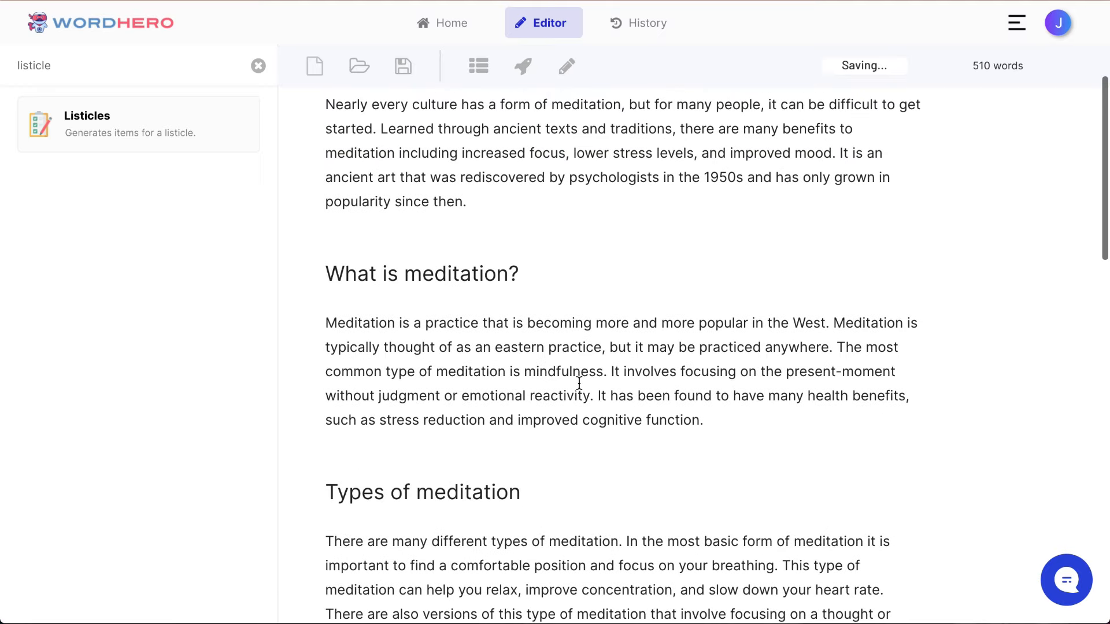
{"action": "key", "text": "Return"}
{"action": "key", "text": "Return"}
{"action": "key", "text": "super+v"}
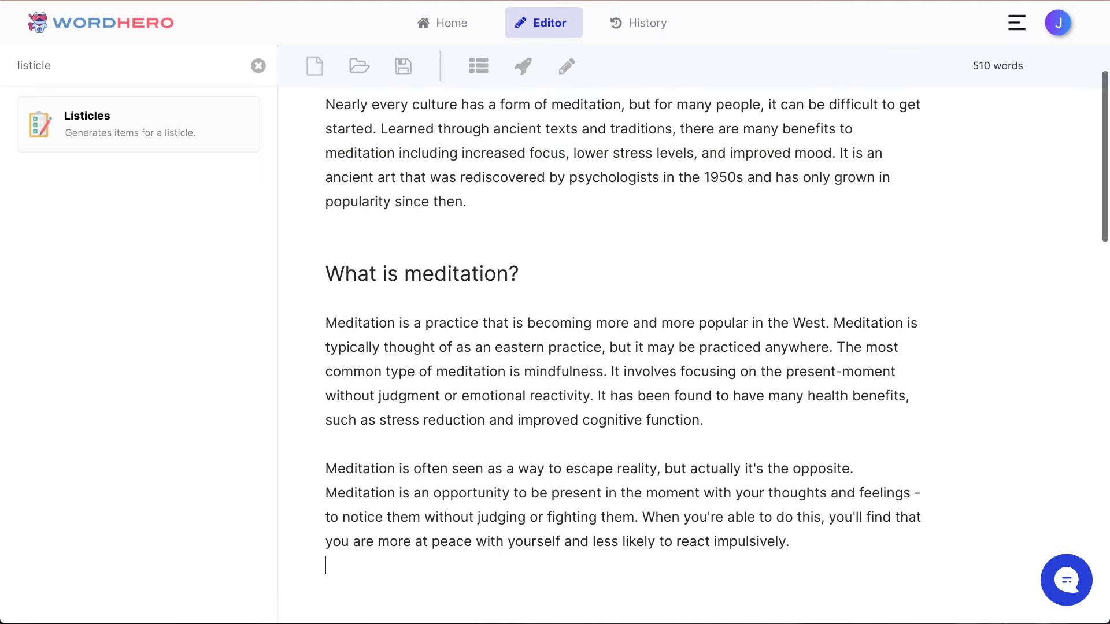
{"action": "scroll", "coordinate": [704, 447], "scroll_direction": "down", "scroll_amount": 3}
{"action": "key", "text": "BackSpace"}
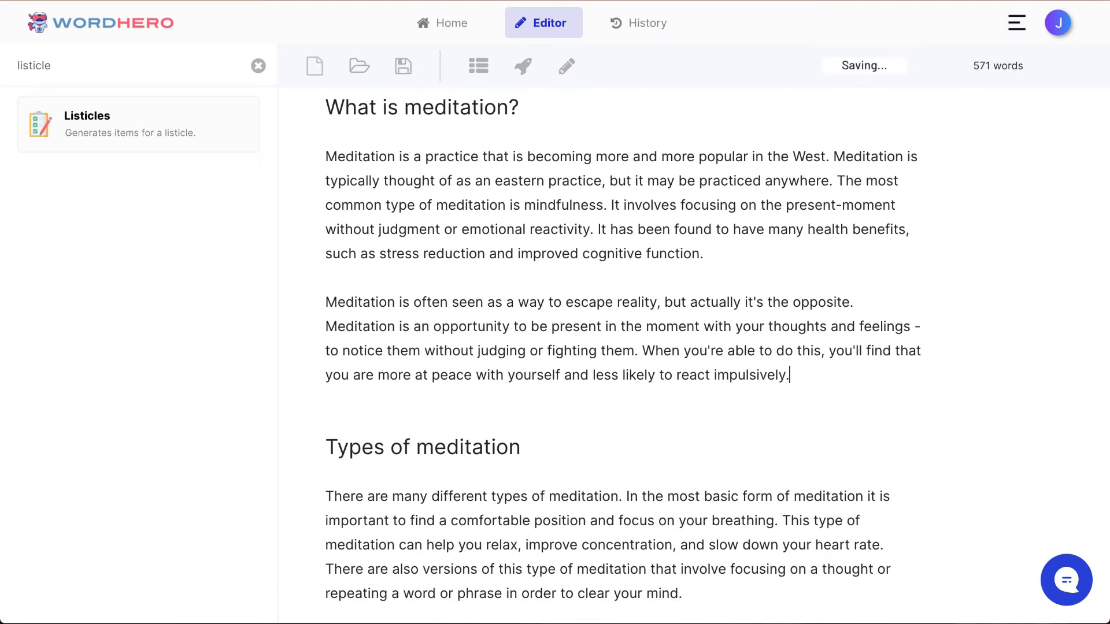
Step: Reduce the gap between the "Breathing Meditation" line and its paragraph to a single blank line
{"action": "scroll", "coordinate": [653, 438], "scroll_direction": "down", "scroll_amount": 10}
{"action": "scroll", "coordinate": [684, 439], "scroll_direction": "up", "scroll_amount": 6}
{"action": "scroll", "coordinate": [684, 439], "scroll_direction": "down", "scroll_amount": 14}
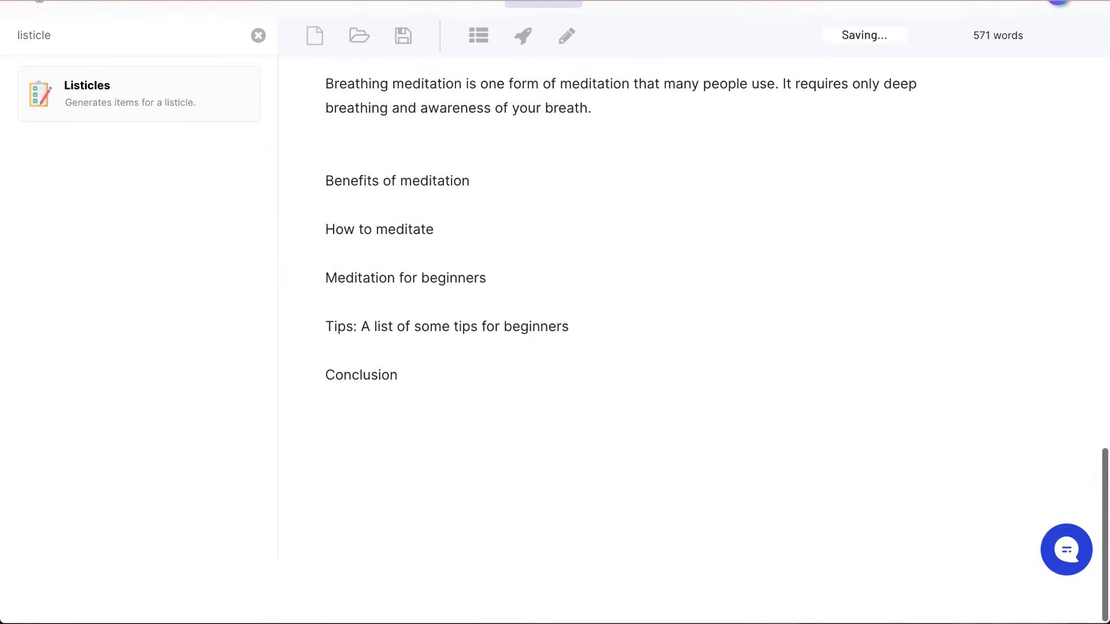
{"action": "scroll", "coordinate": [684, 439], "scroll_direction": "up", "scroll_amount": 4}
{"action": "left_click", "coordinate": [327, 325]}
{"action": "key", "text": "BackSpace"}
{"action": "key", "text": "BackSpace"}
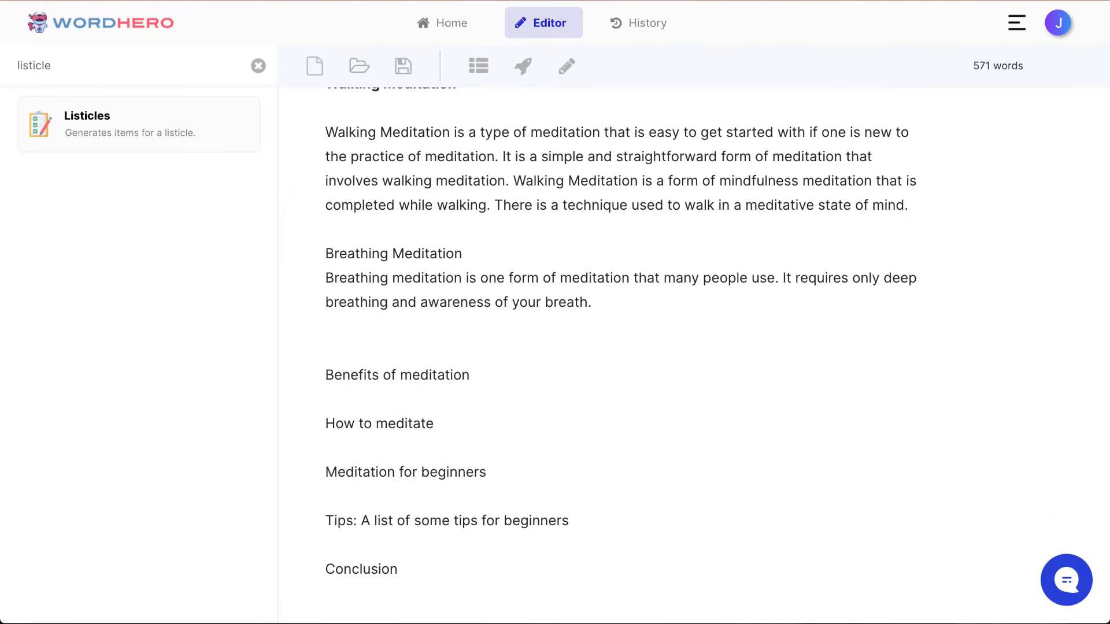
{"action": "key", "text": "Return"}
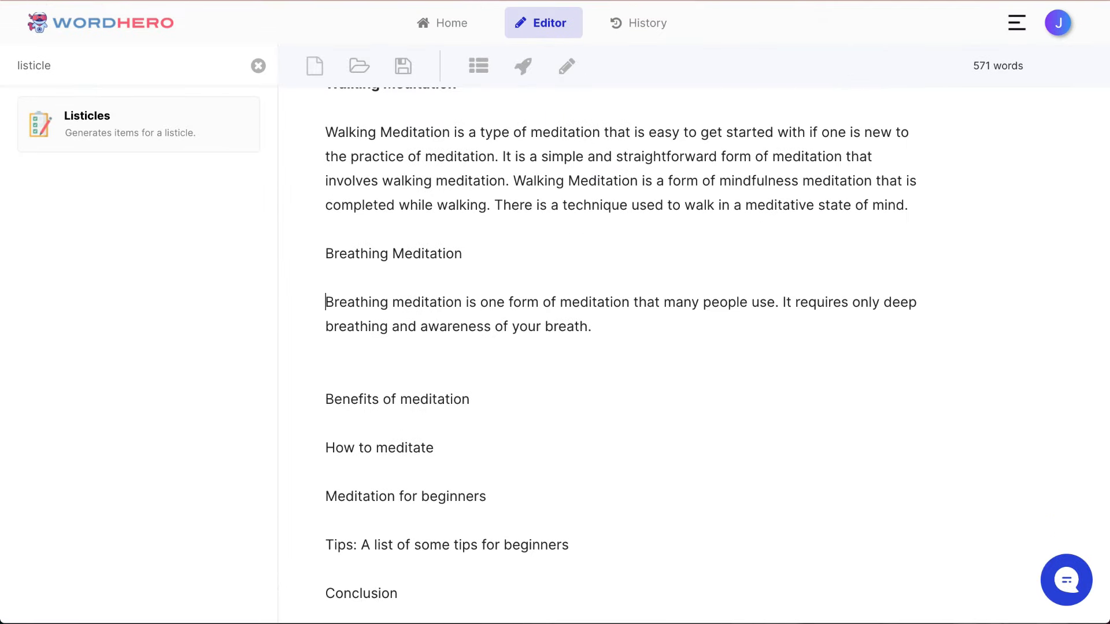
Step: Extend the Breathing Meditation paragraph with generated text and delete the added sentence starting with "However"
{"action": "left_click", "coordinate": [564, 68]}
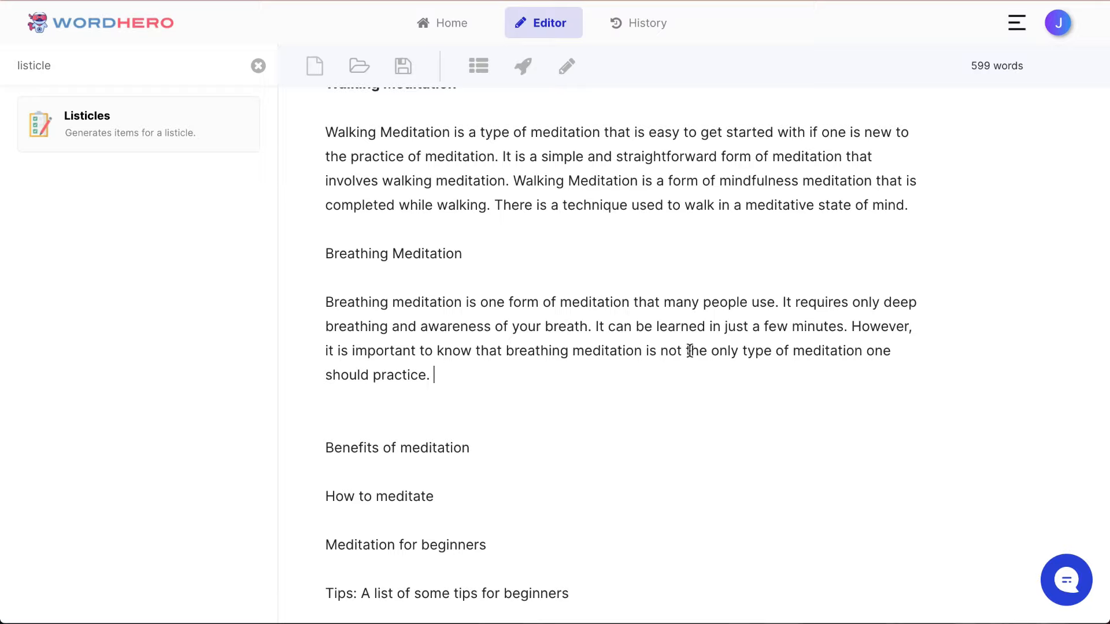
{"action": "left_click_drag", "start_coordinate": [858, 326], "coordinate": [861, 368]}
{"action": "key", "text": "BackSpace"}
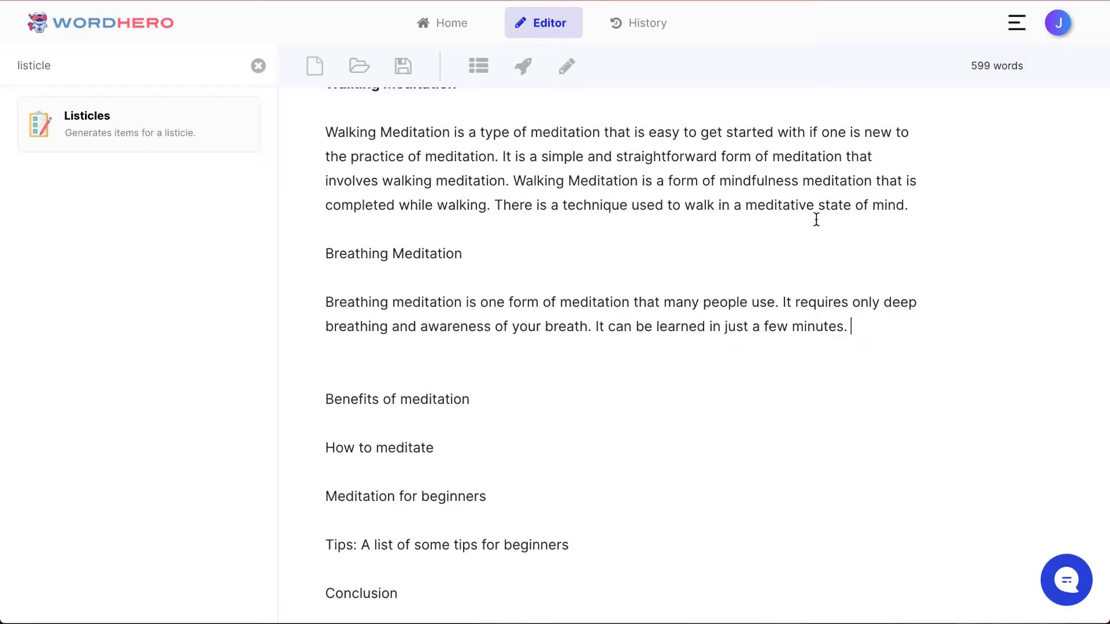
Step: Generate more text for the Breathing Meditation paragraph and delete the duplicate "Mindfulness Meditation" line and paragraph generated with it
{"action": "left_click", "coordinate": [569, 66]}
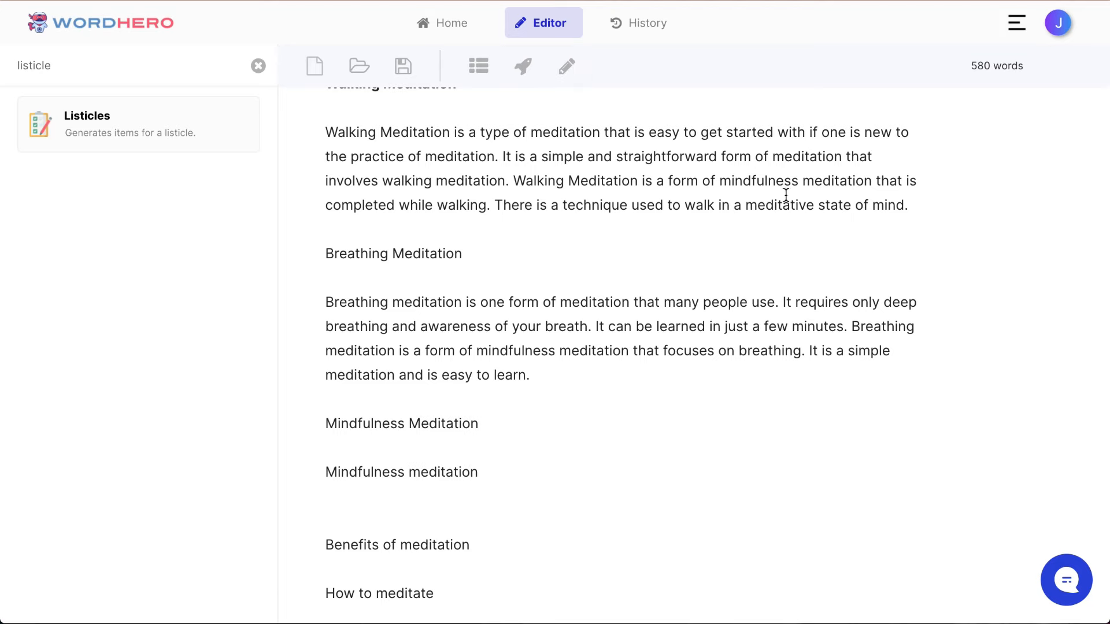
{"action": "scroll", "coordinate": [788, 258], "scroll_direction": "up", "scroll_amount": 7}
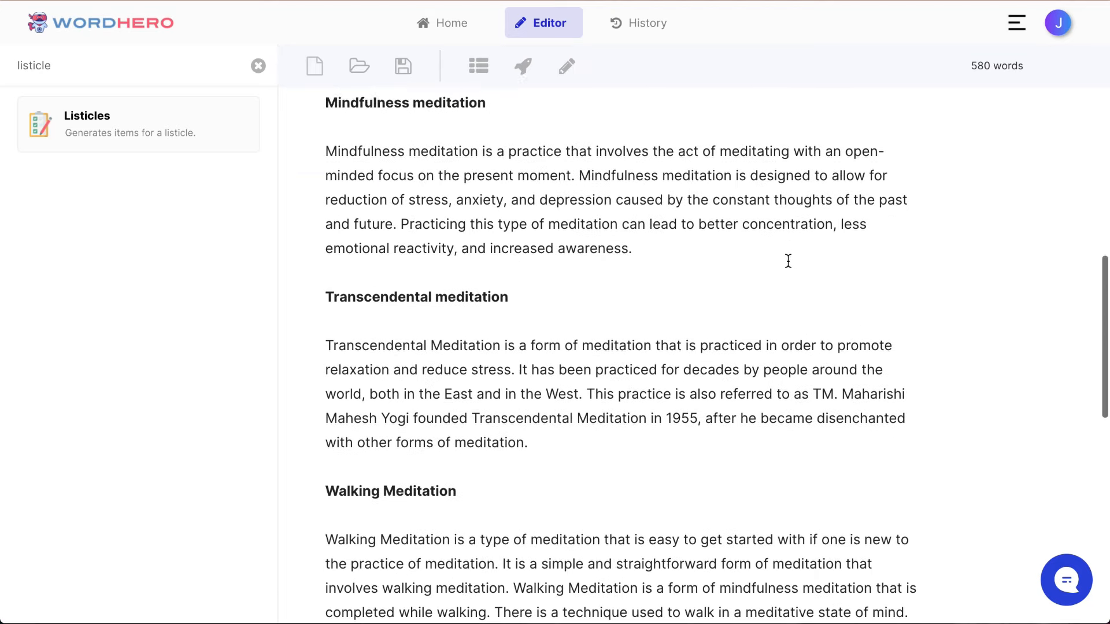
{"action": "scroll", "coordinate": [788, 258], "scroll_direction": "down", "scroll_amount": 8}
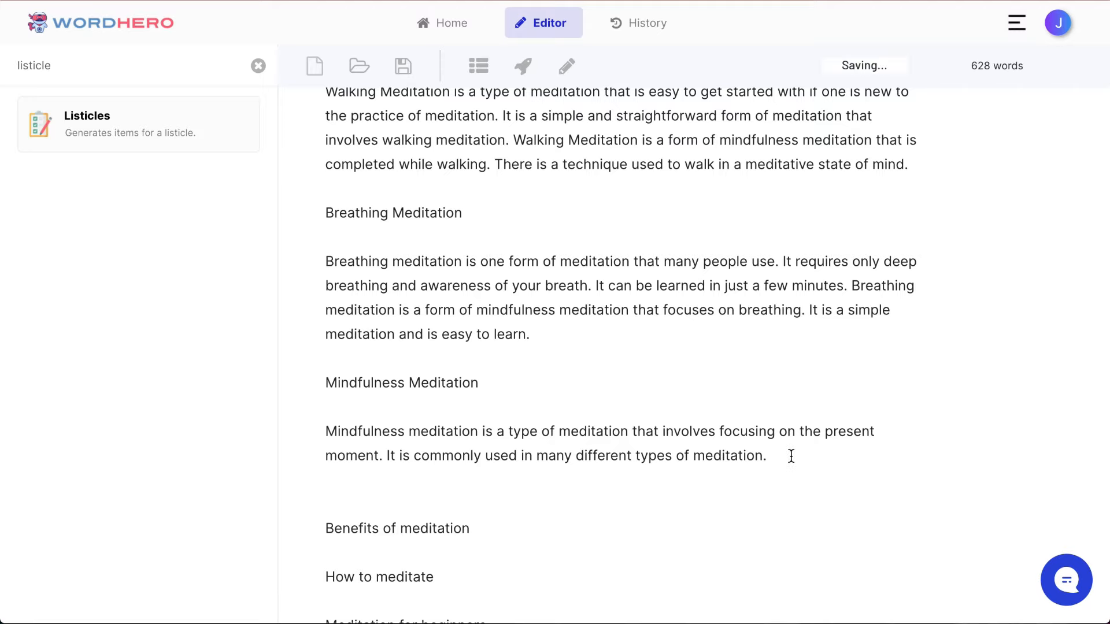
{"action": "scroll", "coordinate": [702, 452], "scroll_direction": "up", "scroll_amount": 9}
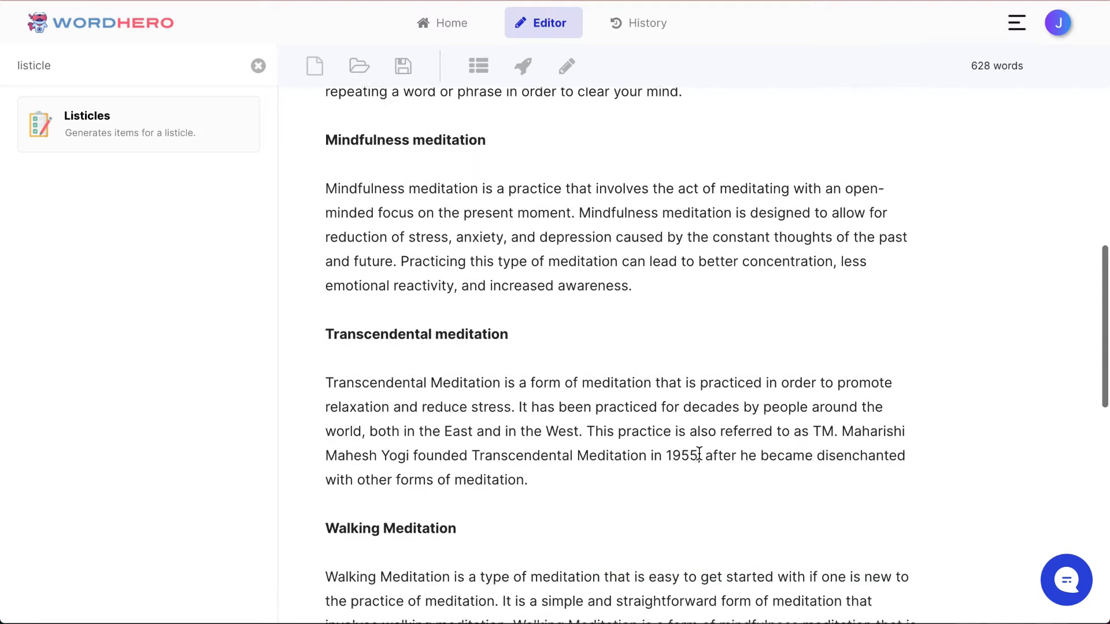
{"action": "scroll", "coordinate": [701, 454], "scroll_direction": "down", "scroll_amount": 2}
{"action": "scroll", "coordinate": [699, 454], "scroll_direction": "down", "scroll_amount": 10}
{"action": "scroll", "coordinate": [716, 422], "scroll_direction": "up", "scroll_amount": 3}
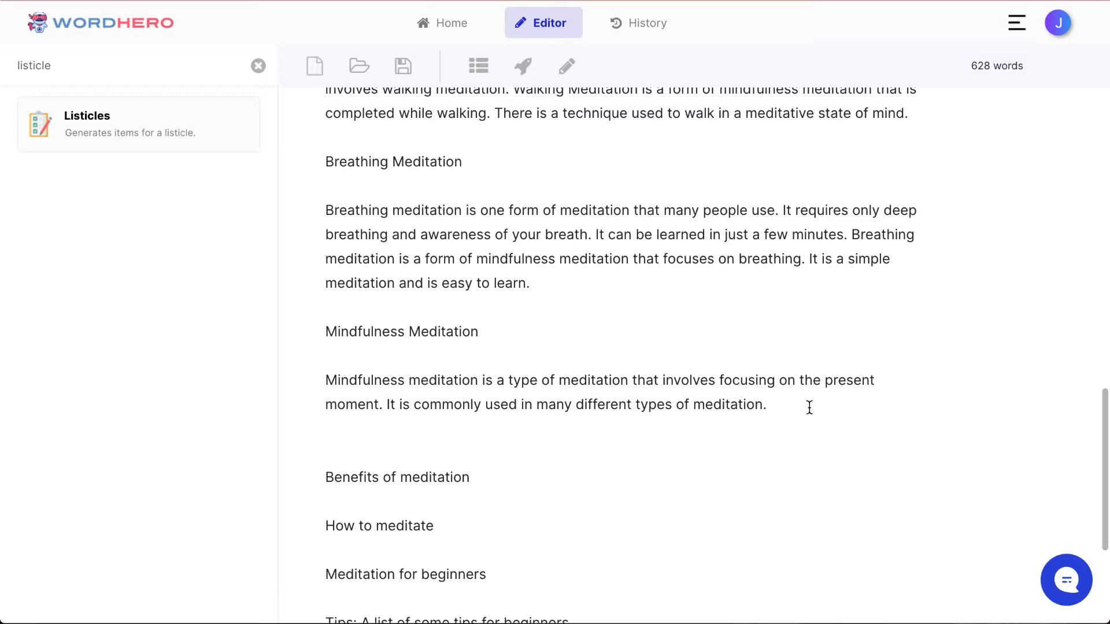
{"action": "left_click_drag", "start_coordinate": [808, 409], "coordinate": [693, 312]}
{"action": "key", "text": "BackSpace"}
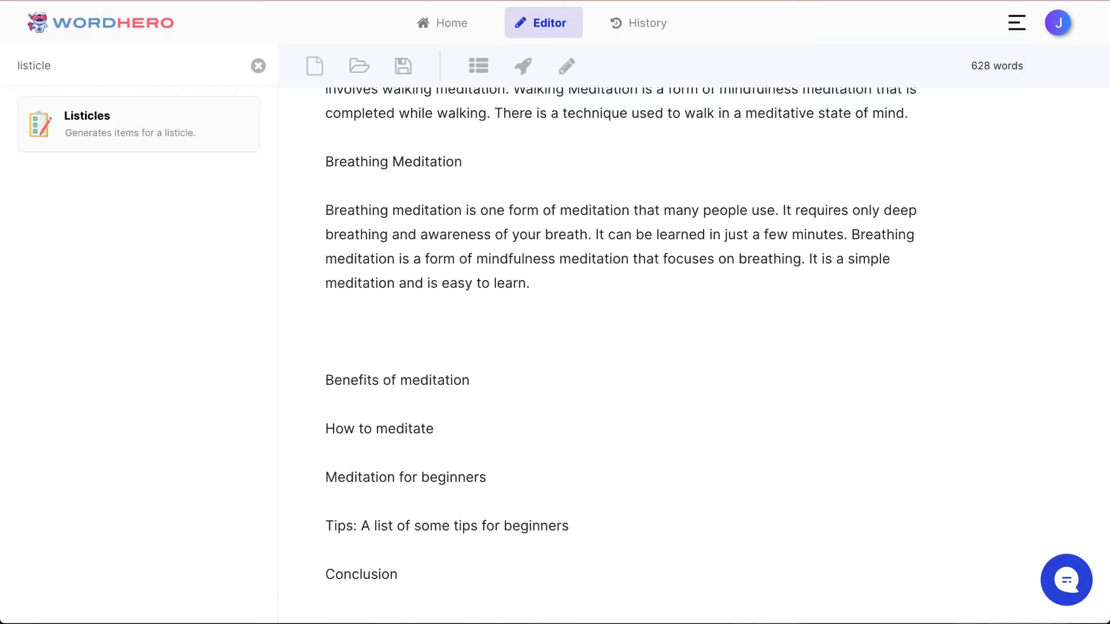
Step: Make the "Breathing Meditation" line bold and remove one surplus blank line after its paragraph
{"action": "key", "text": "shift+End"}
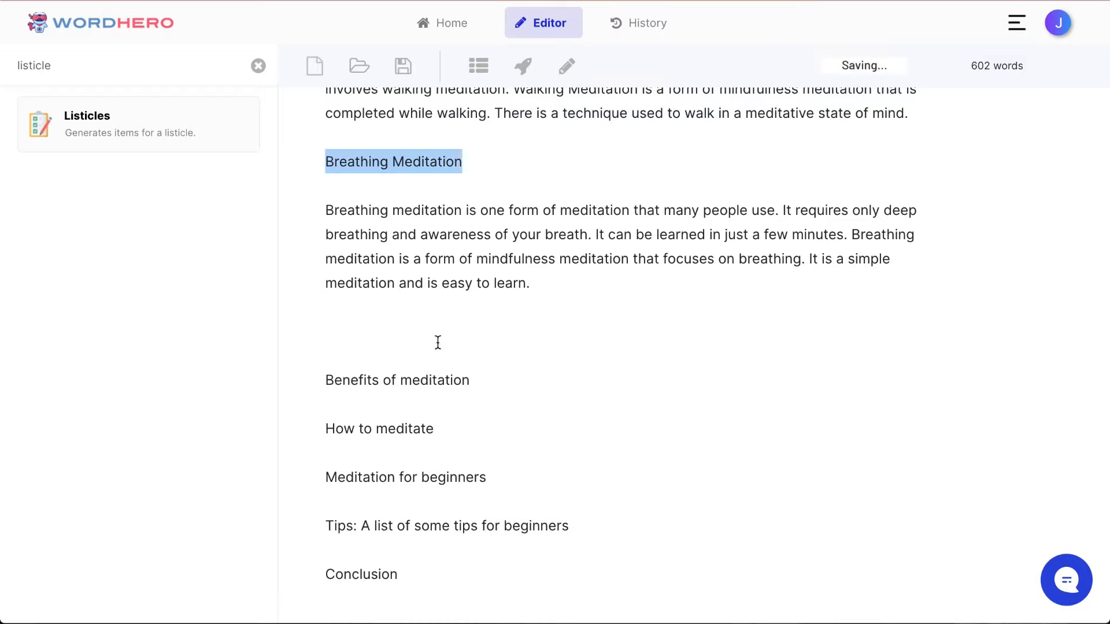
{"action": "left_click", "coordinate": [334, 196]}
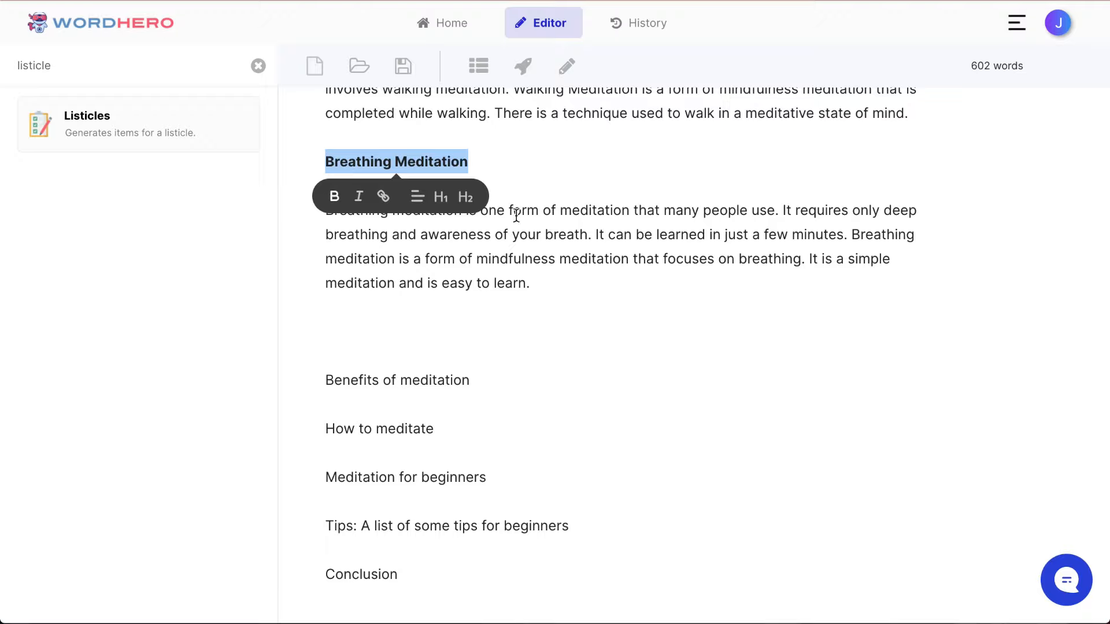
{"action": "key", "text": "Up"}
{"action": "left_click", "coordinate": [557, 325]}
{"action": "key", "text": "Delete"}
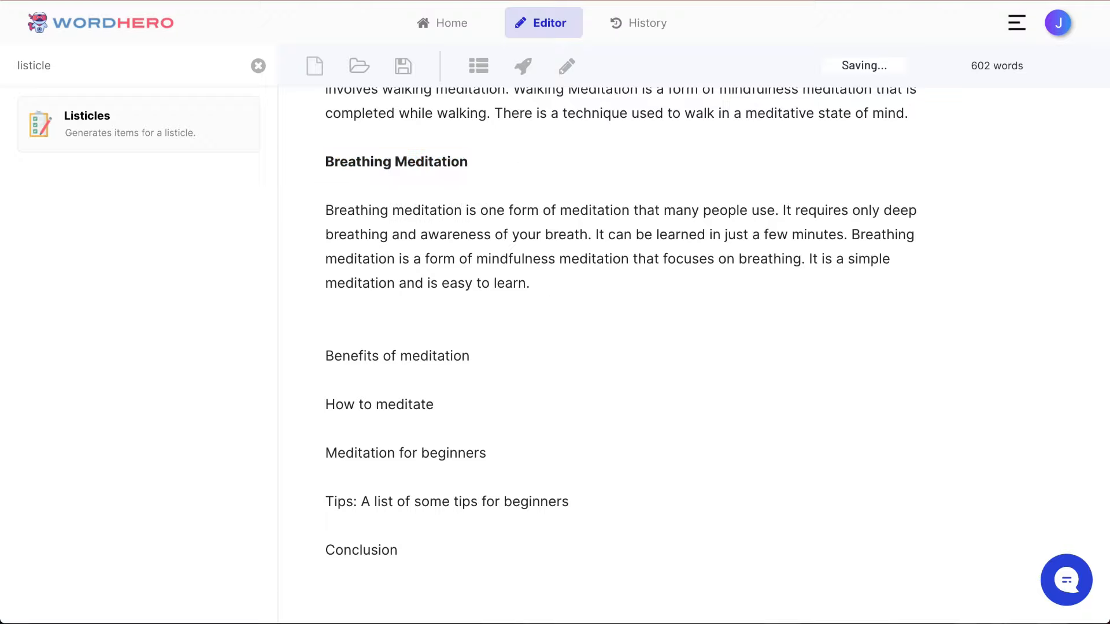
Step: Try to generate a paragraph for "Benefits of meditation" after adding empty lines below it
{"action": "left_click", "coordinate": [470, 356]}
{"action": "key", "text": "Return"}
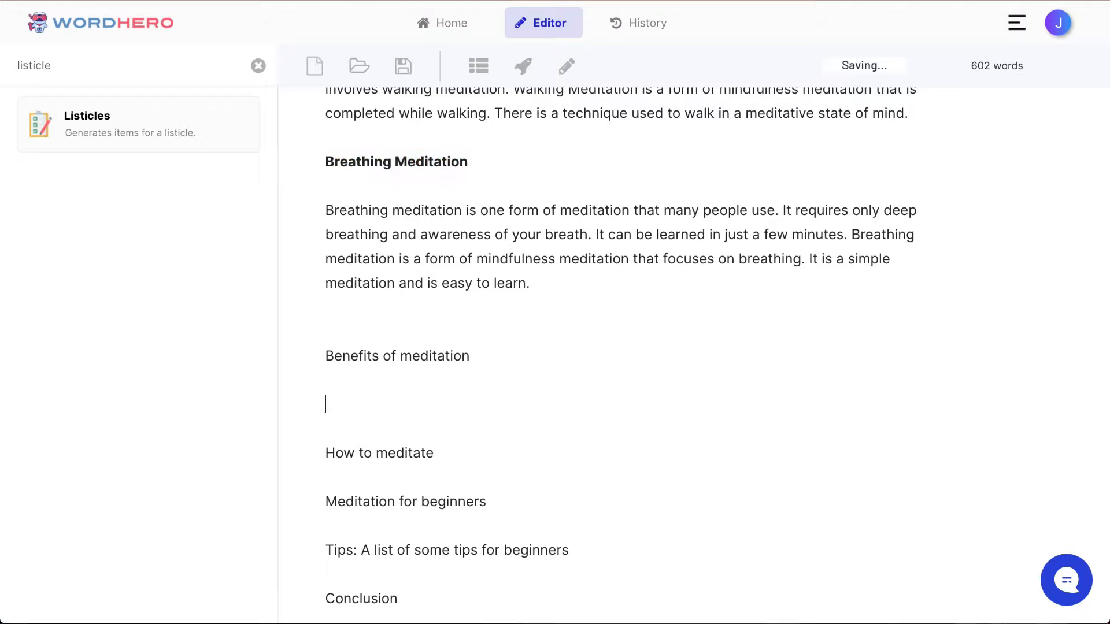
{"action": "scroll", "coordinate": [625, 357], "scroll_direction": "up", "scroll_amount": 16}
{"action": "scroll", "coordinate": [559, 324], "scroll_direction": "down", "scroll_amount": 15}
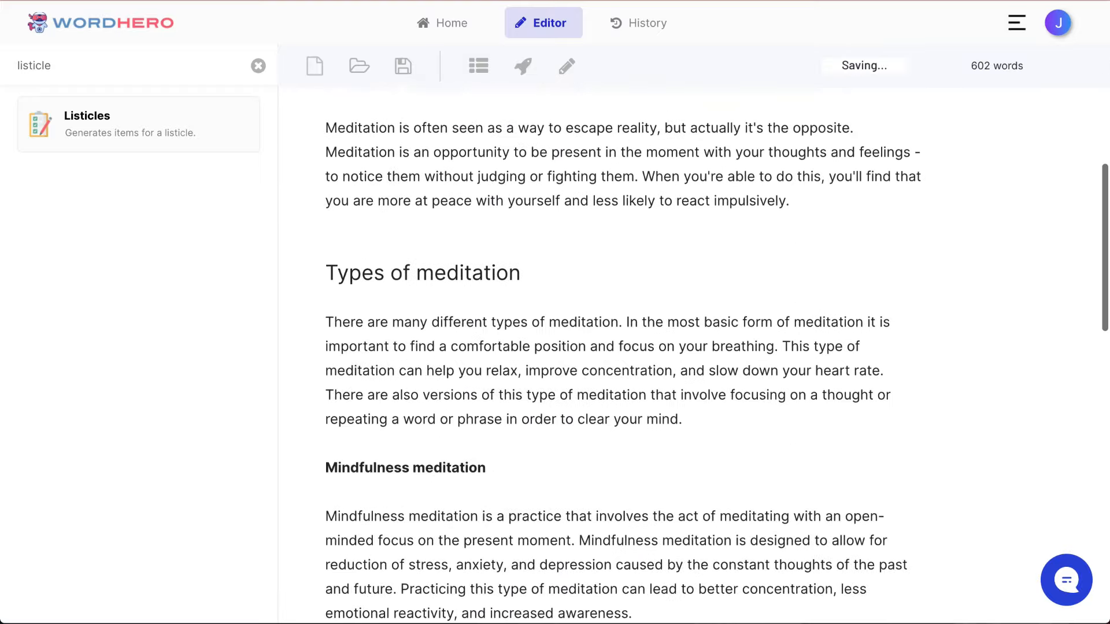
{"action": "scroll", "coordinate": [558, 324], "scroll_direction": "down", "scroll_amount": 2}
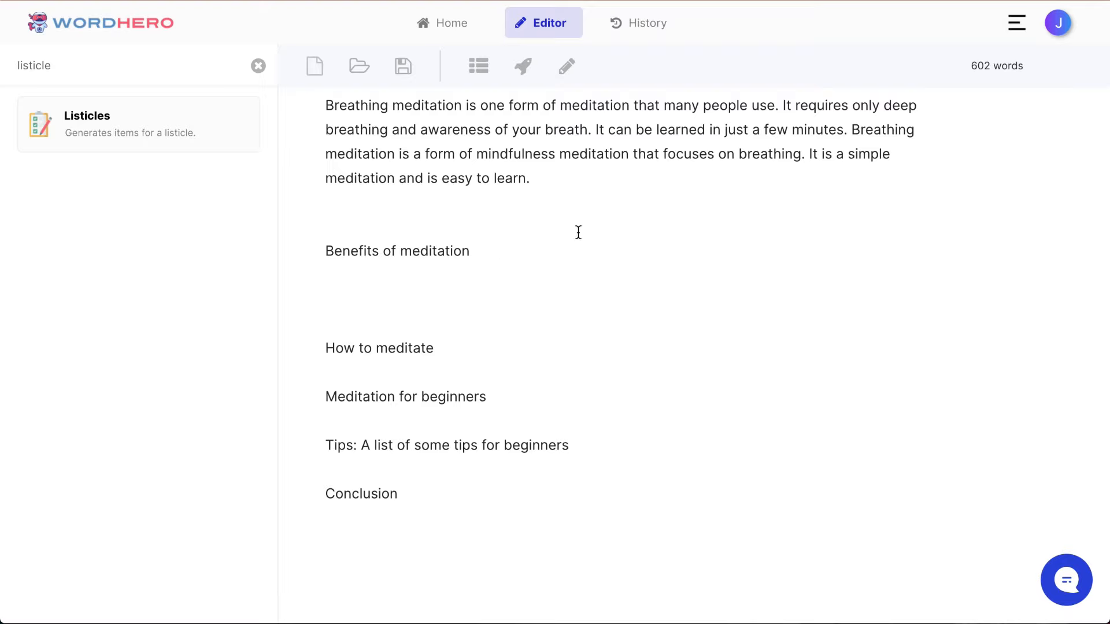
{"action": "scroll", "coordinate": [550, 188], "scroll_direction": "up", "scroll_amount": 1}
{"action": "scroll", "coordinate": [515, 117], "scroll_direction": "down", "scroll_amount": 2}
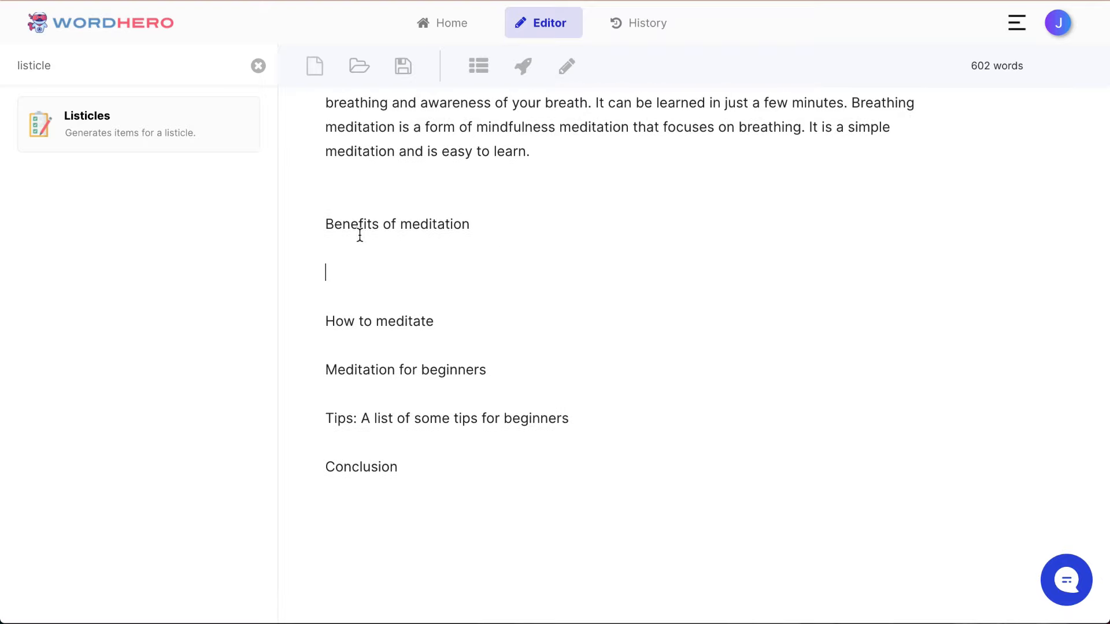
{"action": "triple_click", "coordinate": [380, 223]}
{"action": "left_click", "coordinate": [579, 229]}
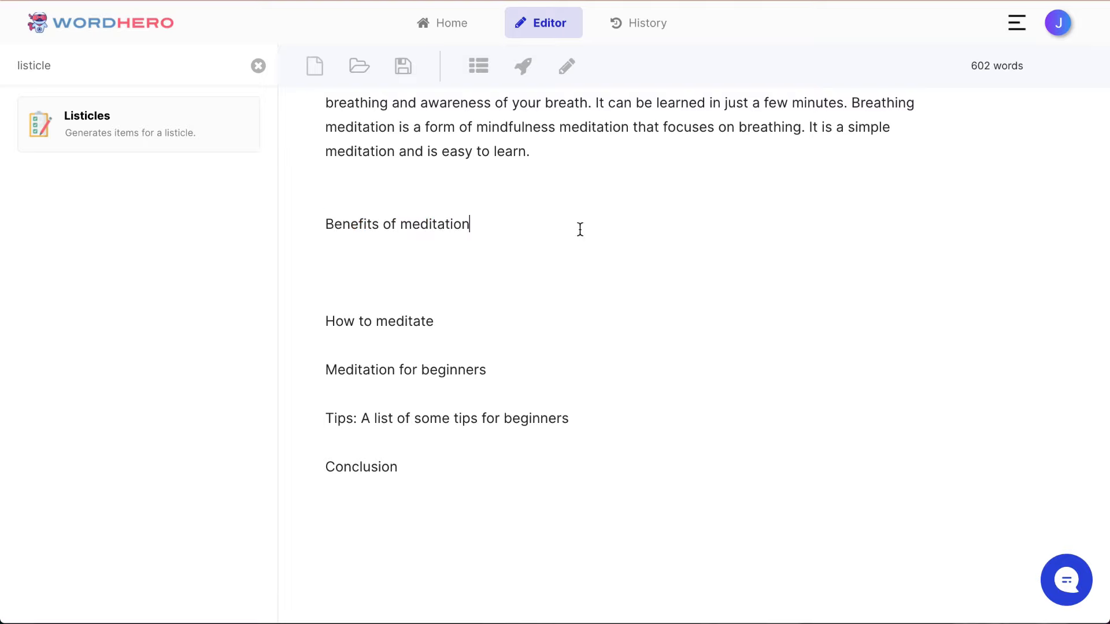
{"action": "triple_click", "coordinate": [411, 224]}
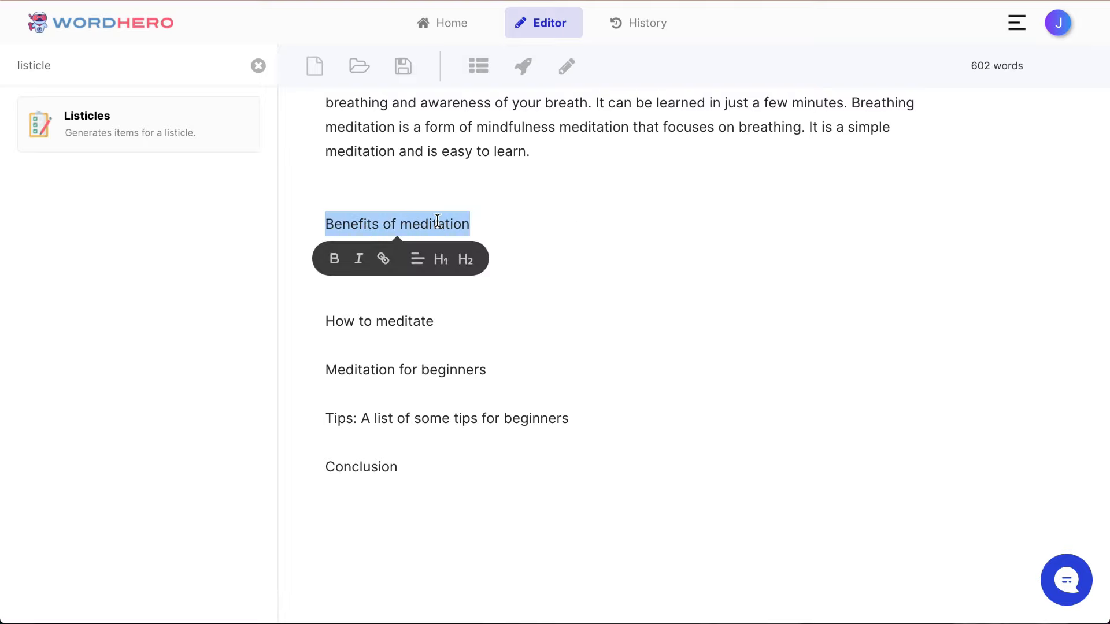
{"action": "left_click", "coordinate": [521, 68]}
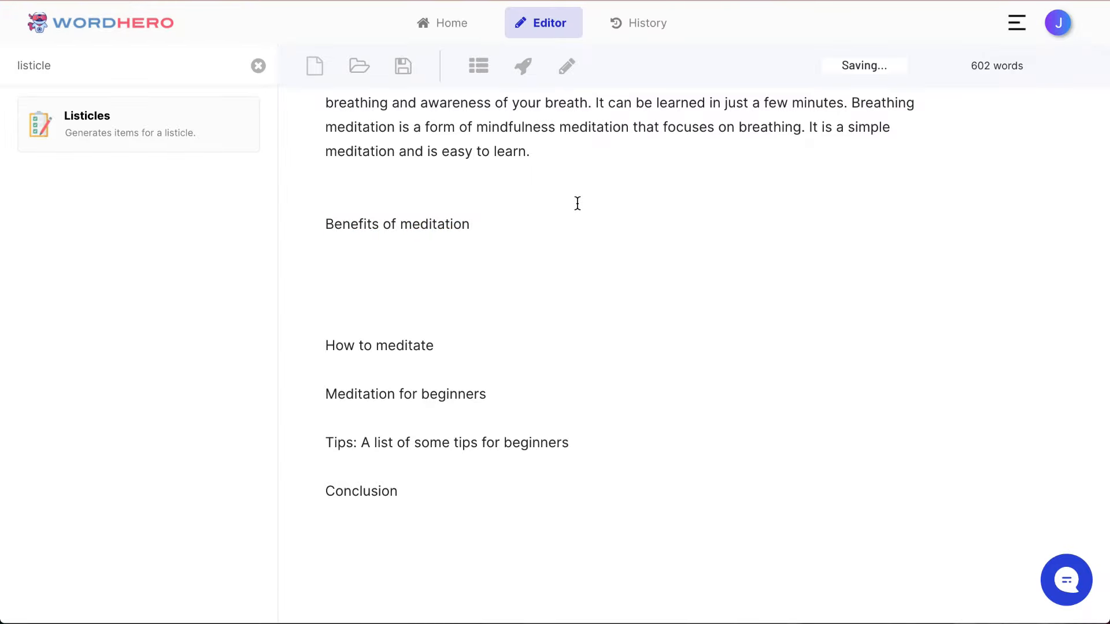
Step: Delete the surplus empty lines directly below "Benefits of meditation" and generate a paragraph for that section
{"action": "scroll", "coordinate": [578, 204], "scroll_direction": "up", "scroll_amount": 10}
{"action": "scroll", "coordinate": [577, 204], "scroll_direction": "down", "scroll_amount": 15}
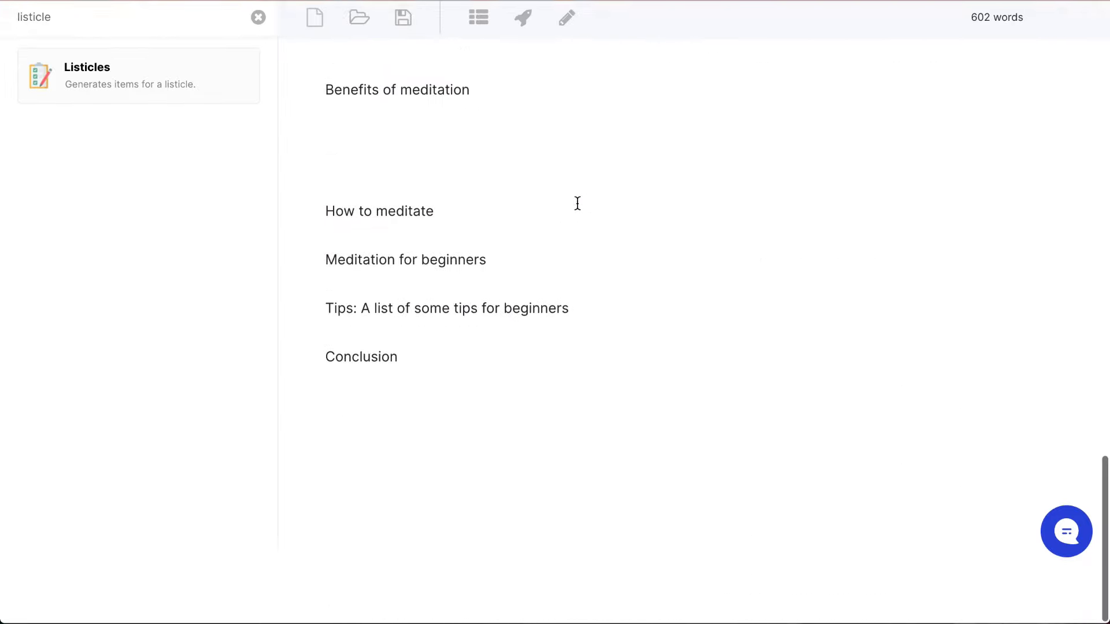
{"action": "scroll", "coordinate": [555, 217], "scroll_direction": "up", "scroll_amount": 3}
{"action": "key", "text": "BackSpace"}
{"action": "key", "text": "BackSpace"}
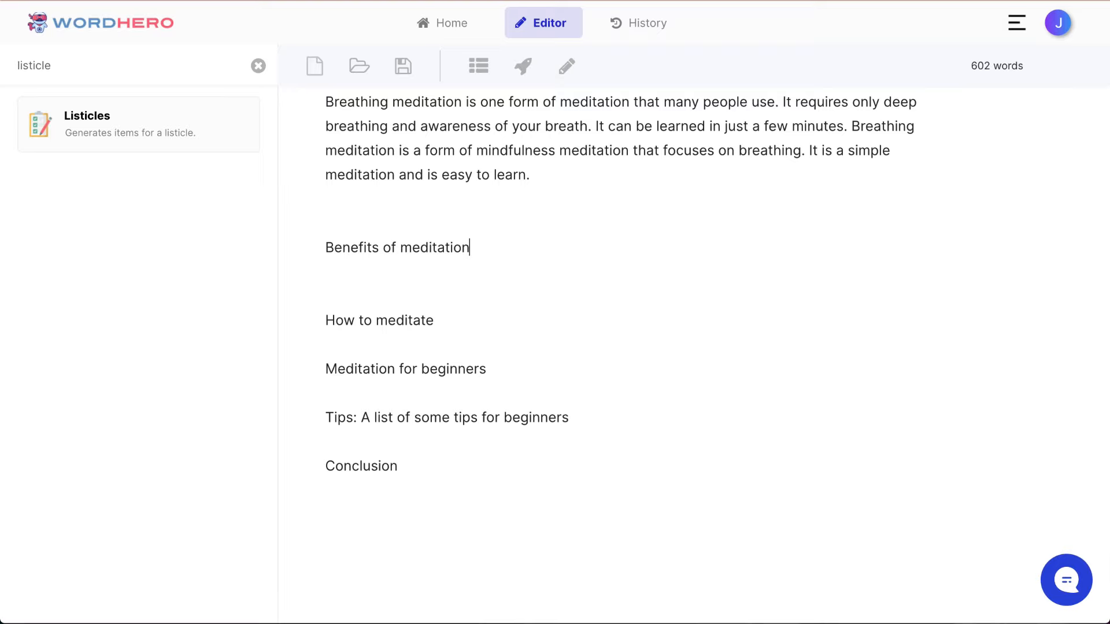
{"action": "key", "text": "super+shift+Left"}
{"action": "left_click", "coordinate": [524, 68]}
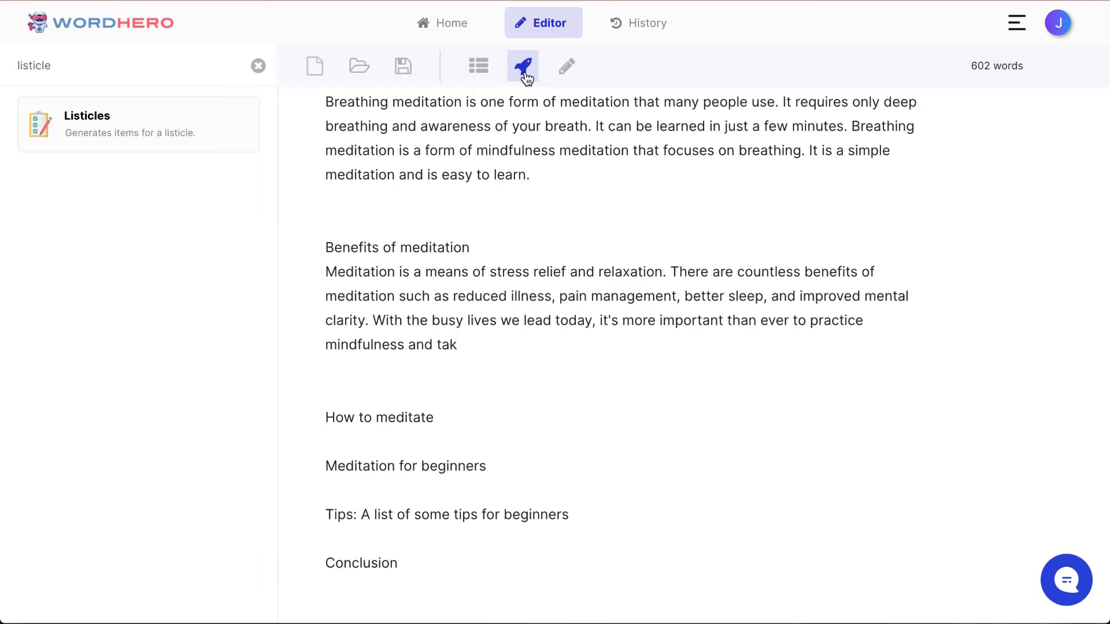
Step: Insert a blank line between "Benefits of meditation" and its paragraph, and format that line as a level-2 heading
{"action": "left_click", "coordinate": [605, 259]}
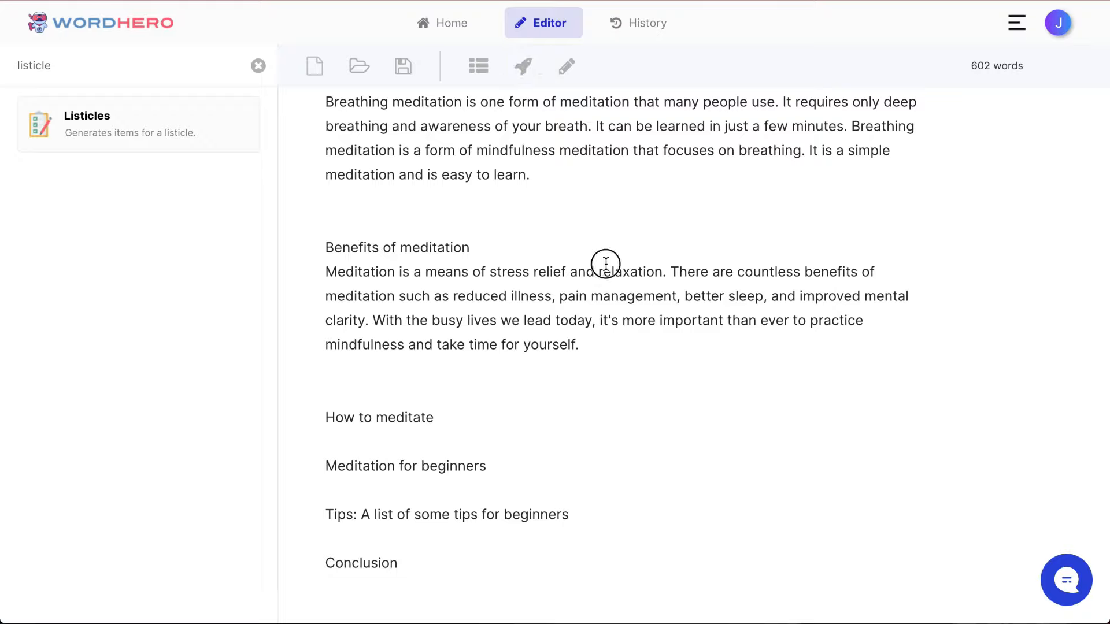
{"action": "key", "text": "Return"}
{"action": "key", "text": "shift+Up"}
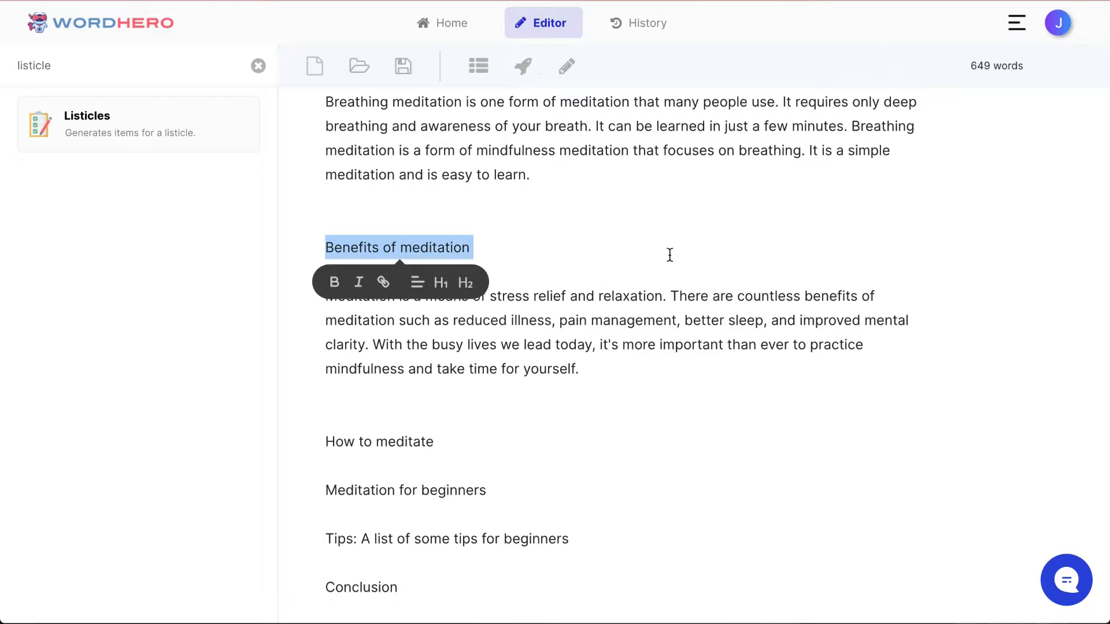
{"action": "left_click", "coordinate": [473, 297]}
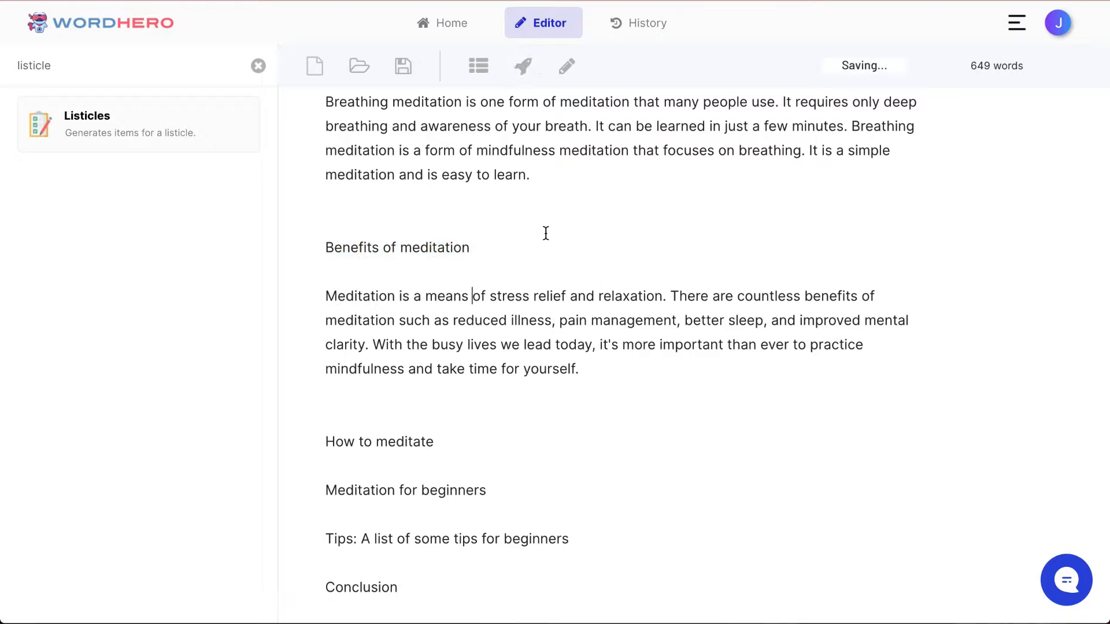
{"action": "triple_click", "coordinate": [444, 247]}
{"action": "left_click", "coordinate": [476, 287]}
{"action": "left_click", "coordinate": [574, 307]}
{"action": "scroll", "coordinate": [652, 297], "scroll_direction": "down", "scroll_amount": 2}
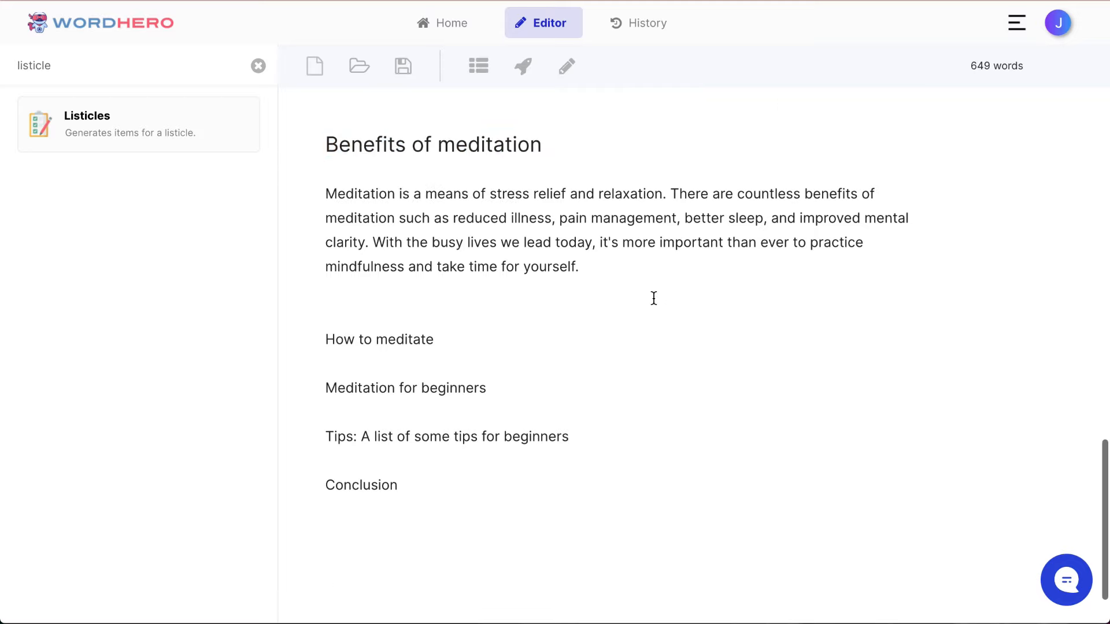
Step: Continue the "Benefits of meditation" paragraph with AI-written text and split the added sentences into a separate paragraph
{"action": "left_click", "coordinate": [659, 265]}
{"action": "key", "text": "Return"}
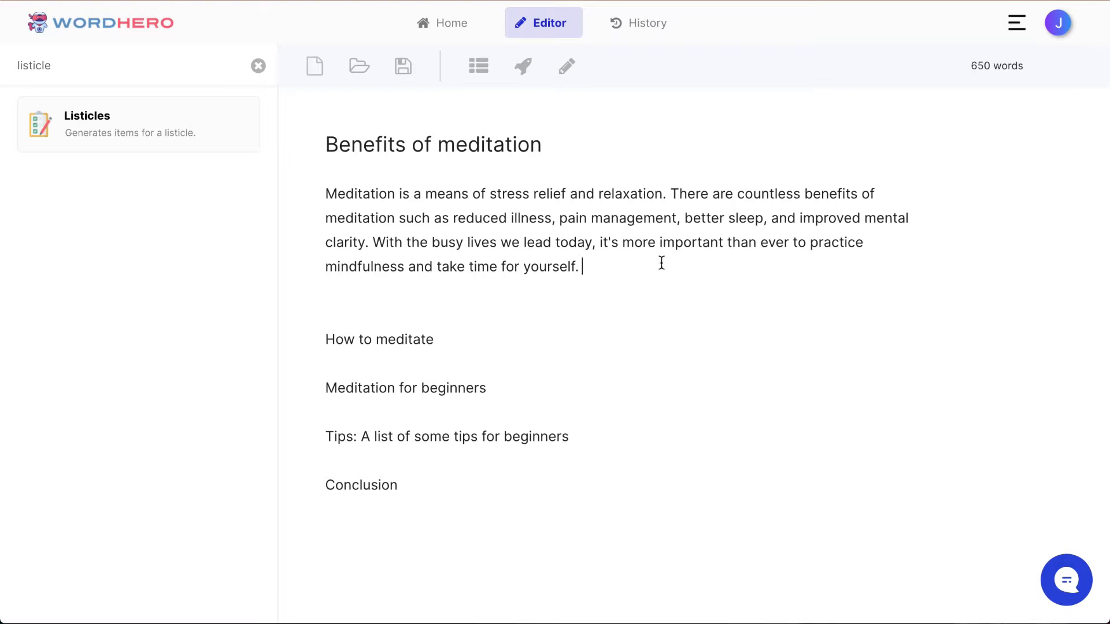
{"action": "left_click", "coordinate": [567, 69]}
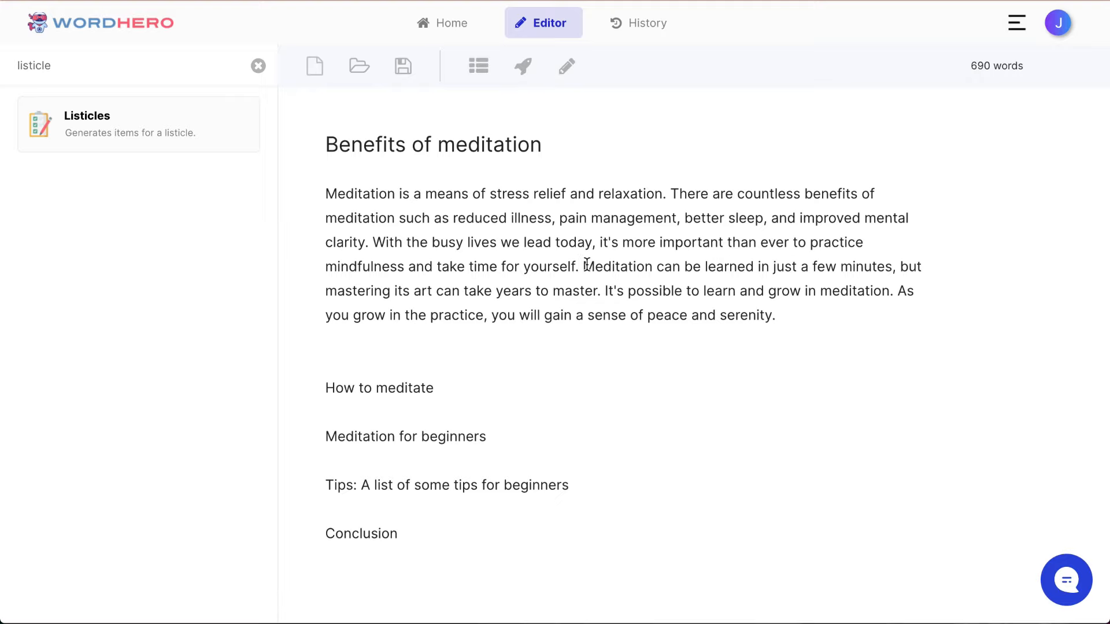
{"action": "key", "text": "Return"}
{"action": "key", "text": "Return"}
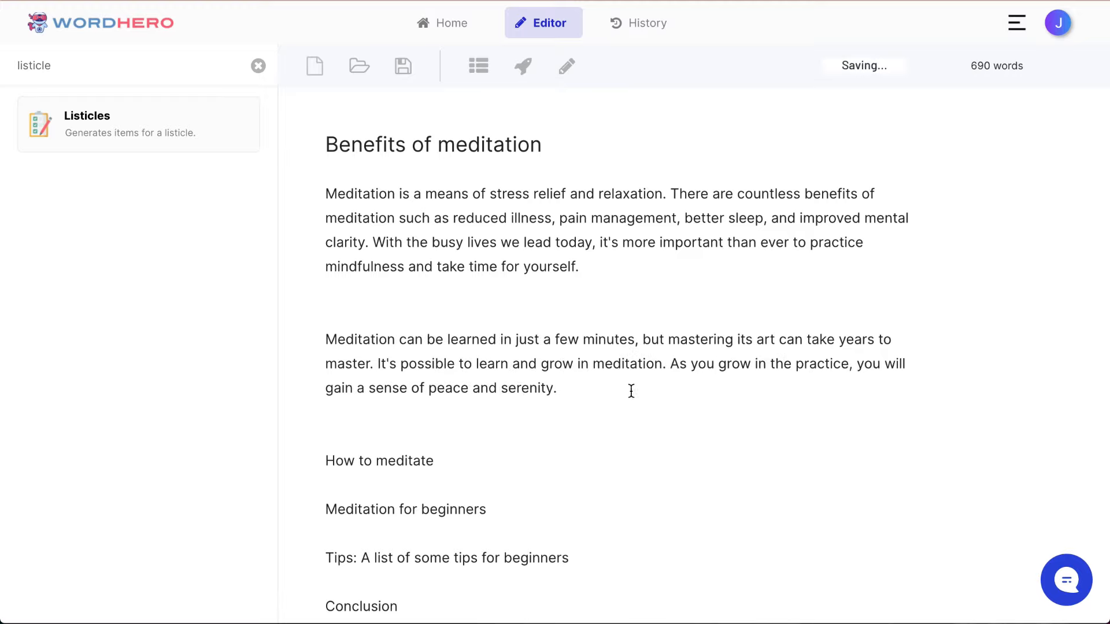
Step: Move the paragraph starting "Meditation can be learned" beneath "How to meditate" and delete one surplus blank line above that section
{"action": "left_click_drag", "start_coordinate": [607, 391], "coordinate": [304, 349]}
{"action": "key", "text": "ctrl+c"}
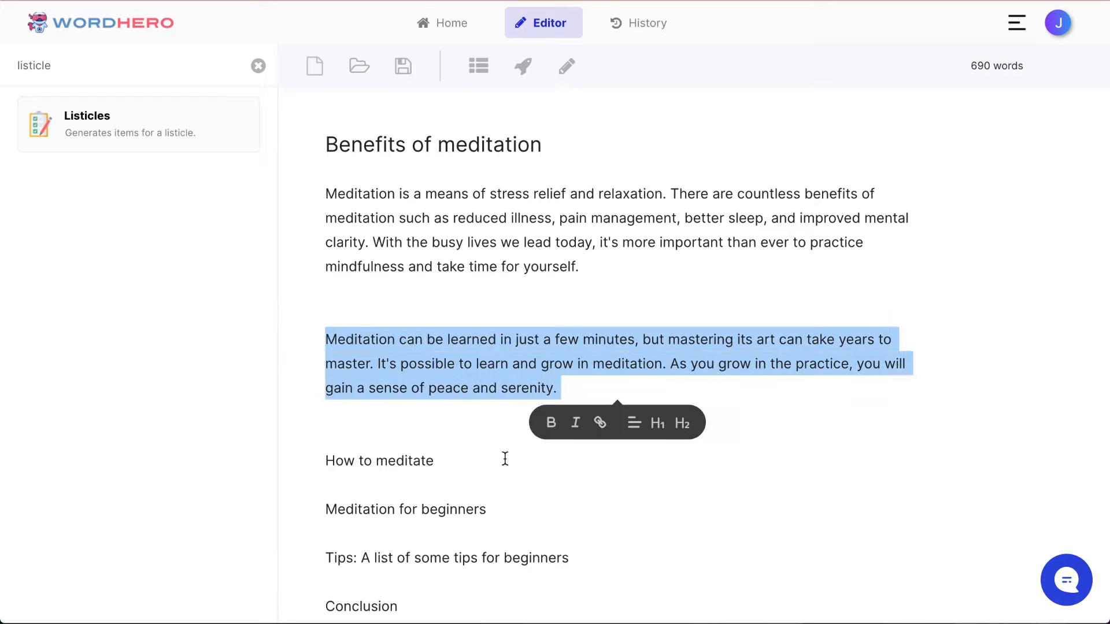
{"action": "key", "text": "BackSpace"}
{"action": "key", "text": "Return"}
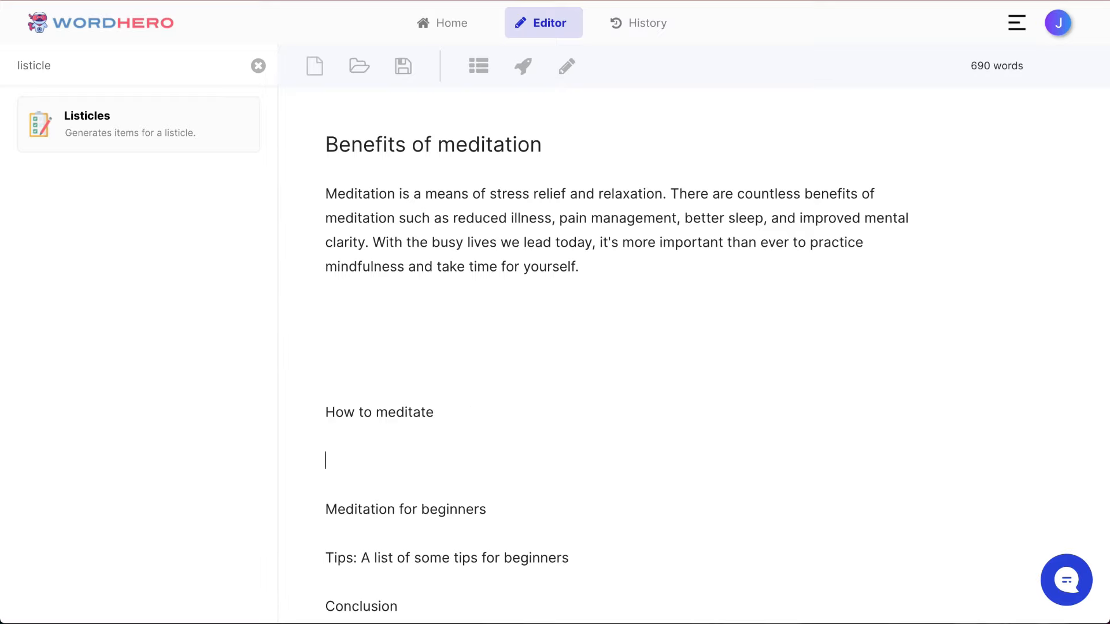
{"action": "key", "text": "ctrl+v"}
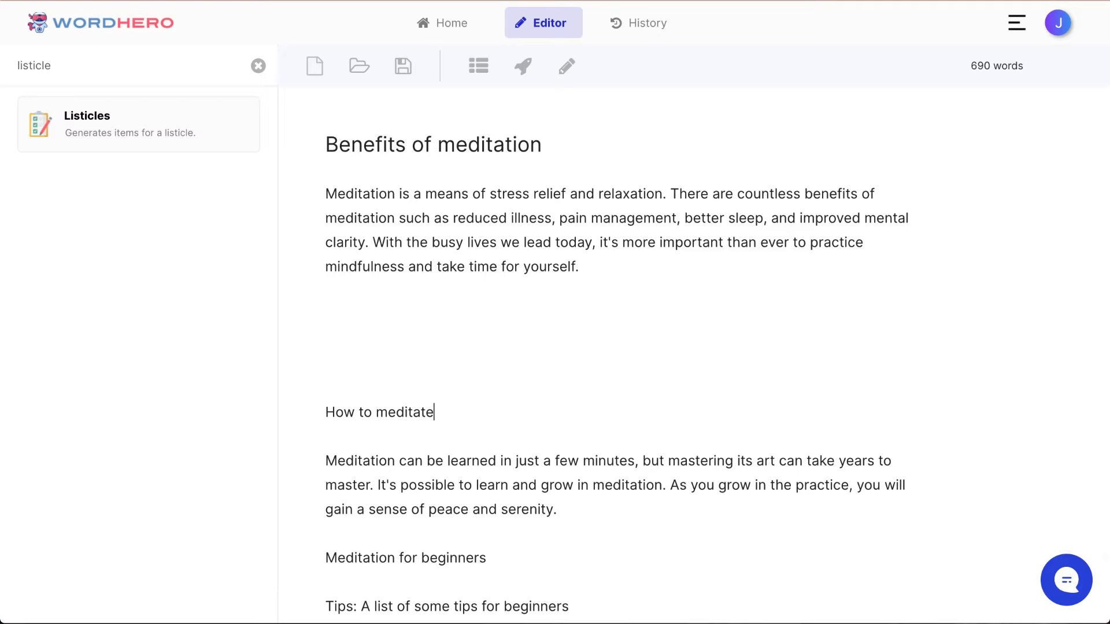
{"action": "scroll", "coordinate": [446, 367], "scroll_direction": "up", "scroll_amount": 1}
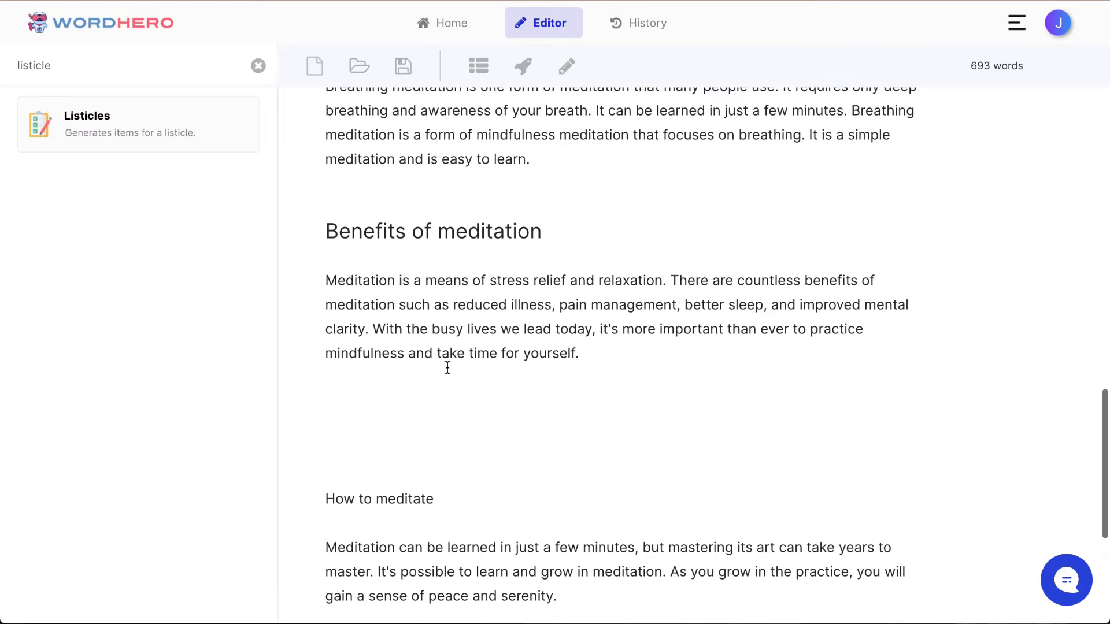
{"action": "left_click", "coordinate": [500, 454]}
{"action": "key", "text": "BackSpace"}
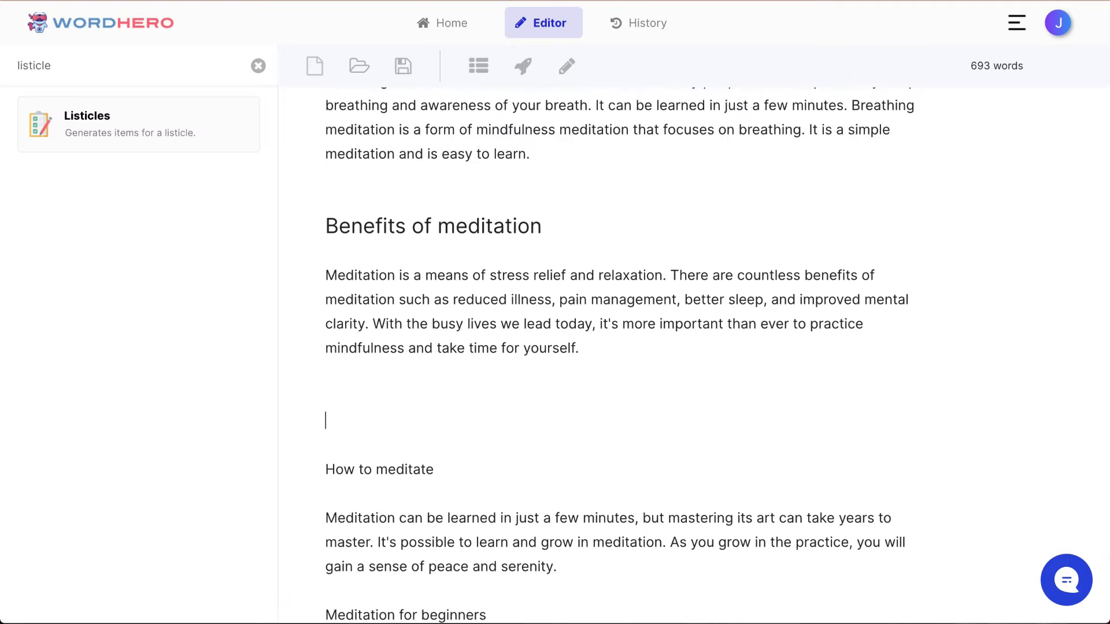
Step: Generate additional paragraph text for the "Benefits of meditation" heading
{"action": "scroll", "coordinate": [442, 349], "scroll_direction": "up", "scroll_amount": 8}
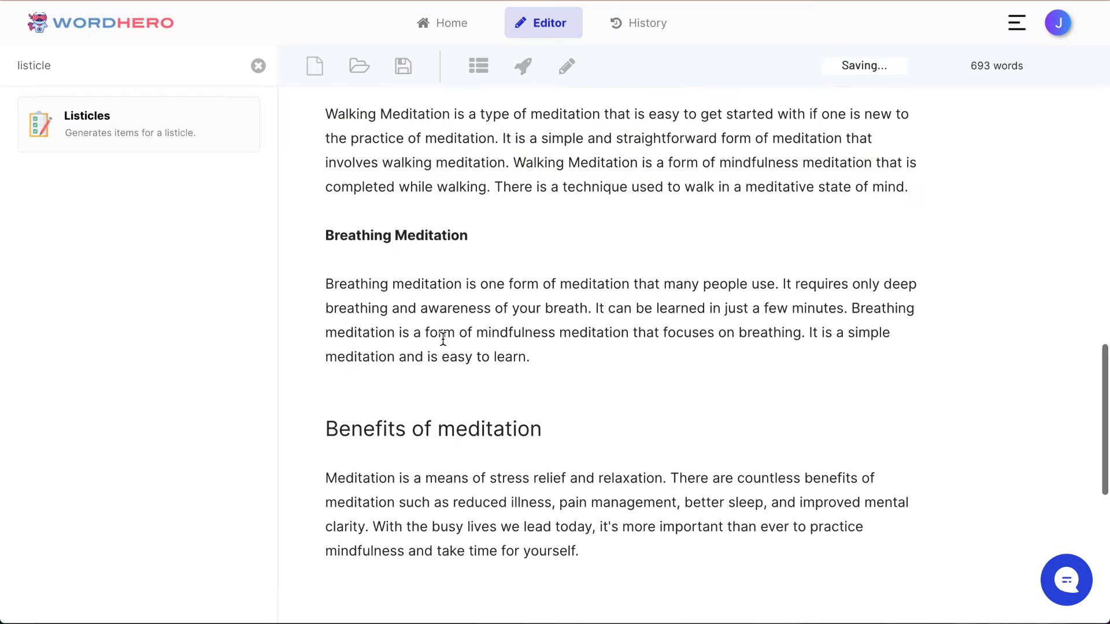
{"action": "scroll", "coordinate": [442, 339], "scroll_direction": "down", "scroll_amount": 6}
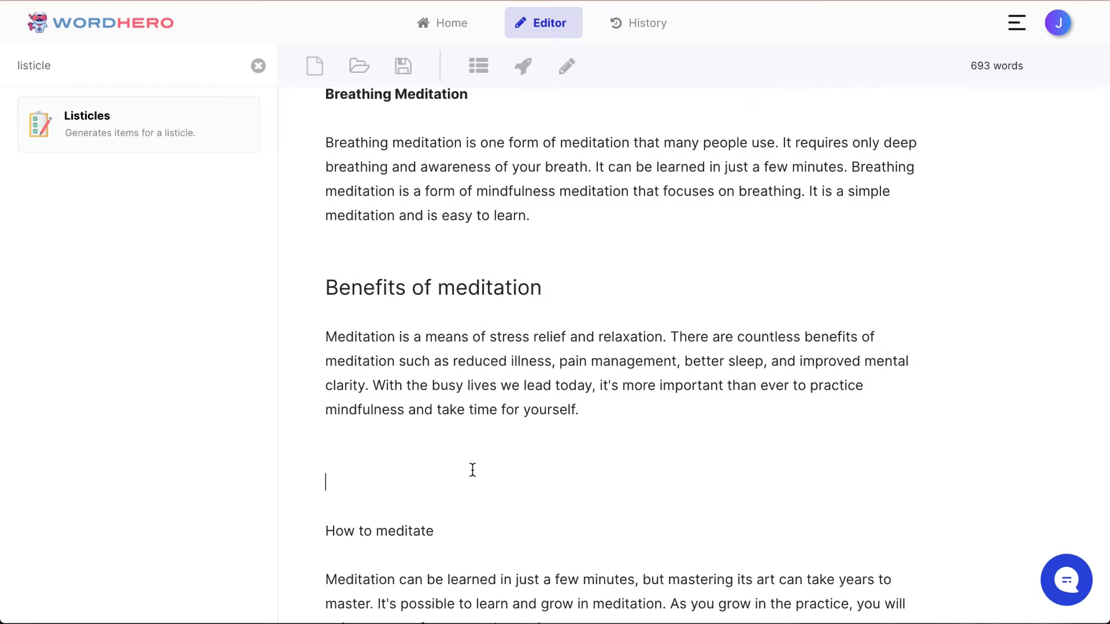
{"action": "triple_click", "coordinate": [415, 284]}
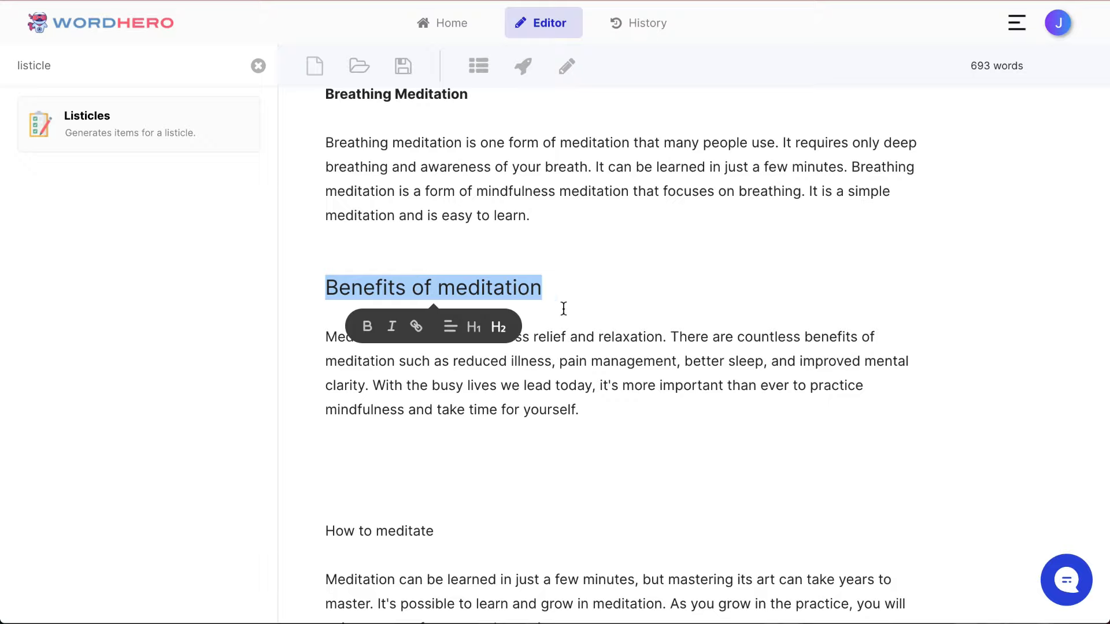
{"action": "left_click", "coordinate": [523, 66]}
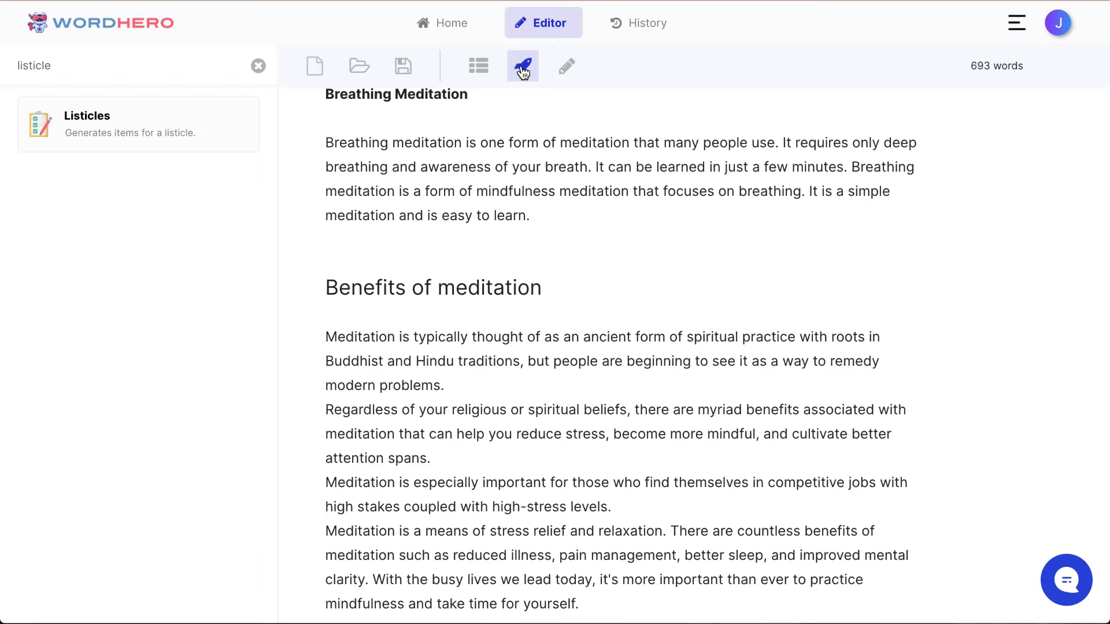
Step: Join "Meditation is a means" to the preceding line and add blank lines before "Meditation is especially important" and "Regardless of your religious"
{"action": "scroll", "coordinate": [508, 347], "scroll_direction": "down", "scroll_amount": 2}
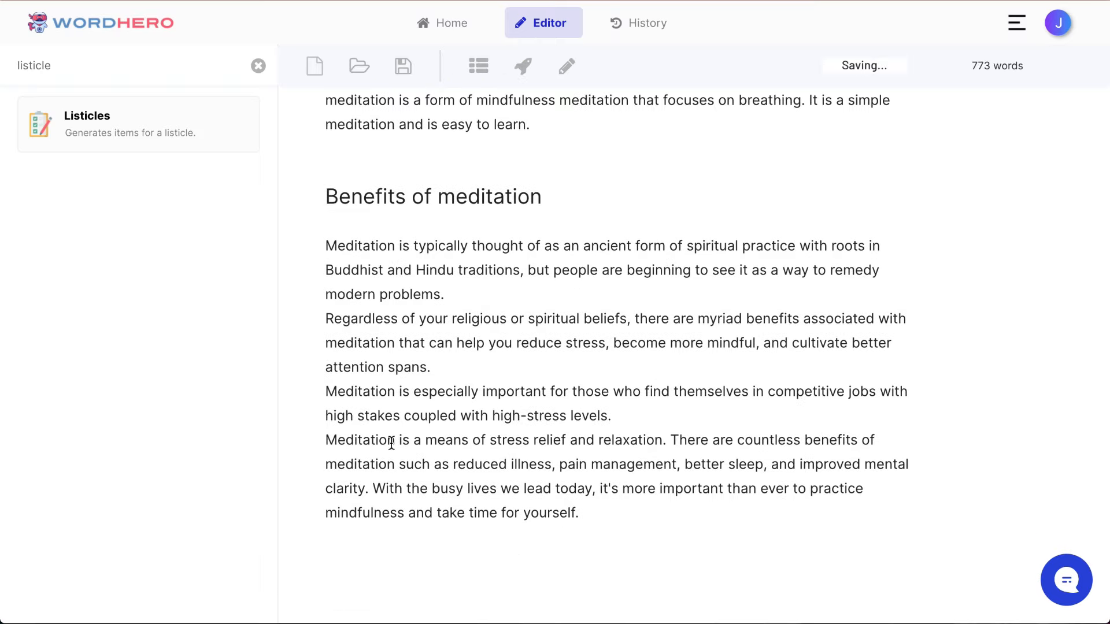
{"action": "key", "text": "super+Left"}
{"action": "key", "text": "BackSpace"}
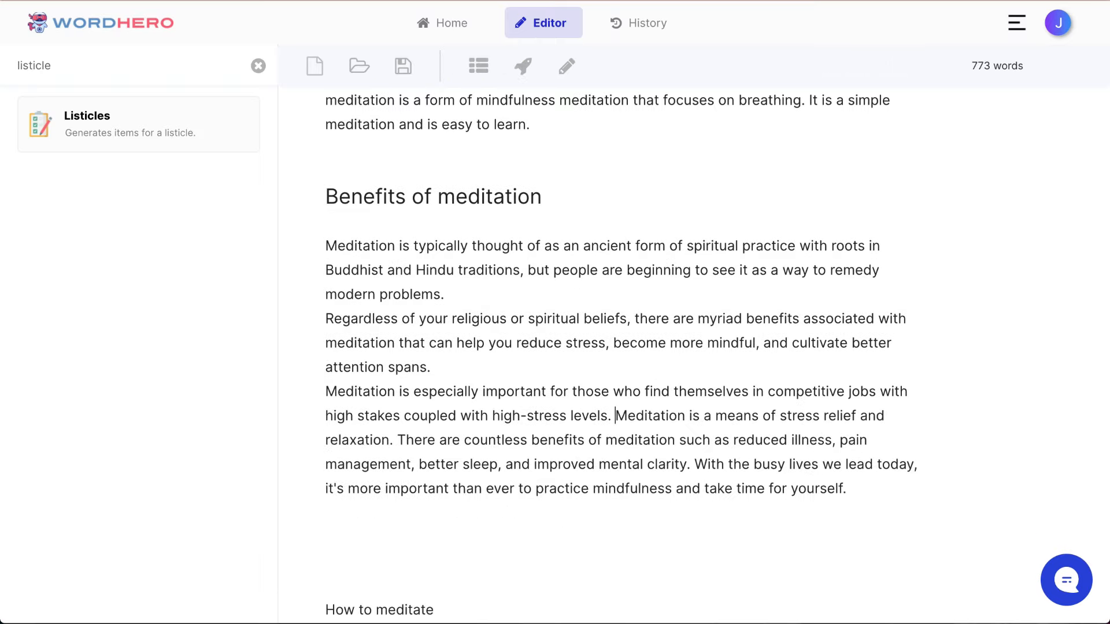
{"action": "key", "text": "Return"}
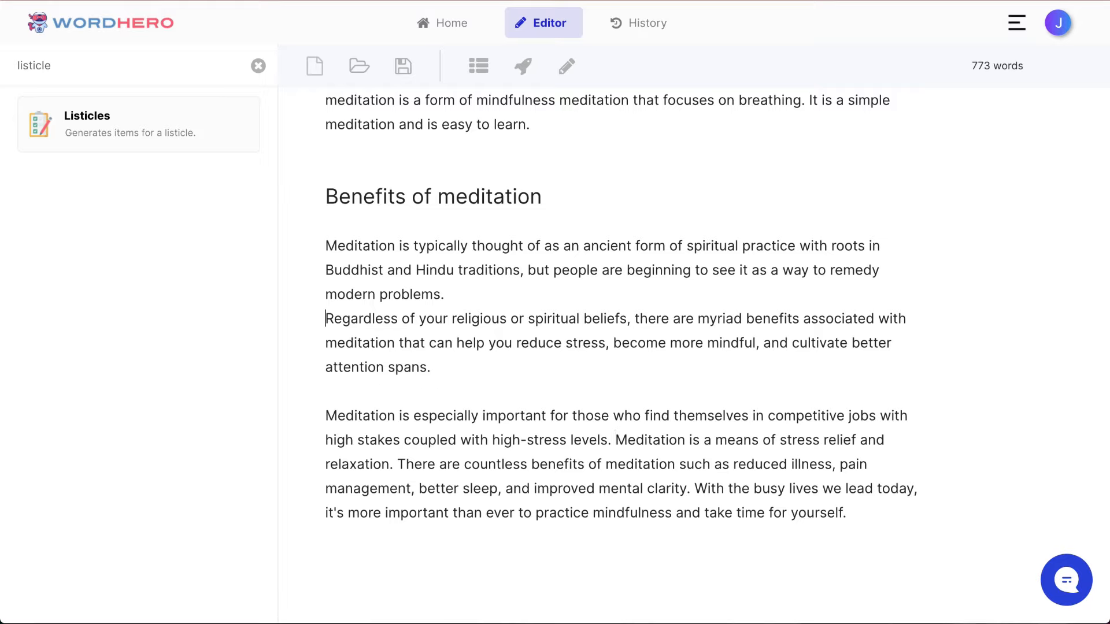
{"action": "key", "text": "Return"}
Step: Delete the surplus blank lines between the last benefits paragraph and "How to meditate"
{"action": "scroll", "coordinate": [534, 476], "scroll_direction": "down", "scroll_amount": 3}
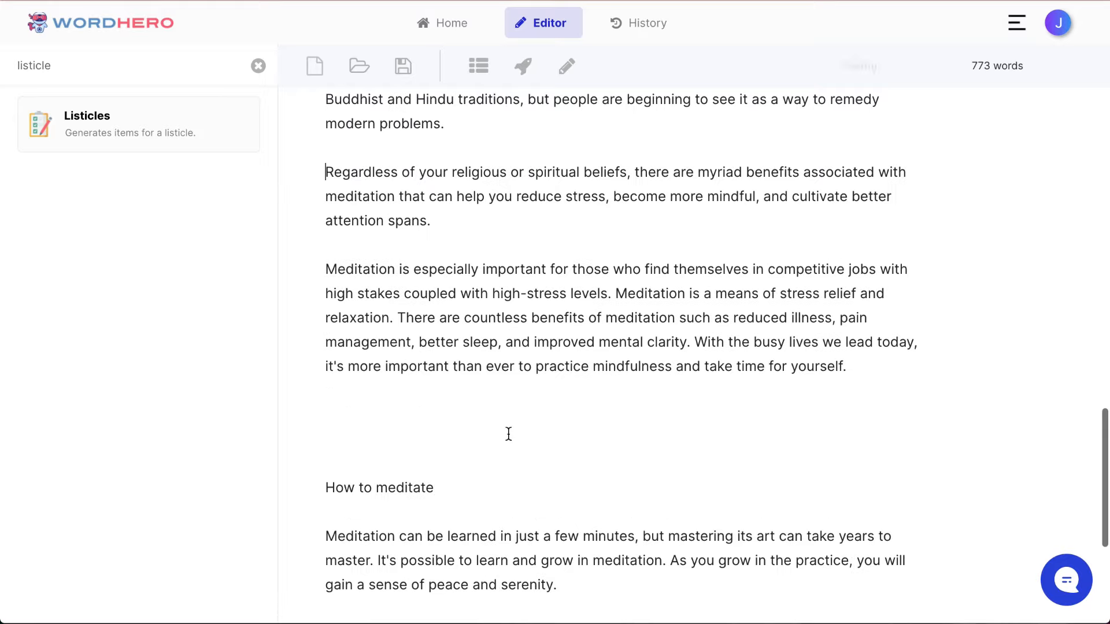
{"action": "left_click", "coordinate": [508, 435]}
{"action": "scroll", "coordinate": [509, 434], "scroll_direction": "up", "scroll_amount": 4}
{"action": "scroll", "coordinate": [509, 435], "scroll_direction": "down", "scroll_amount": 2}
{"action": "scroll", "coordinate": [508, 434], "scroll_direction": "down", "scroll_amount": 2}
{"action": "key", "text": "BackSpace"}
{"action": "key", "text": "BackSpace"}
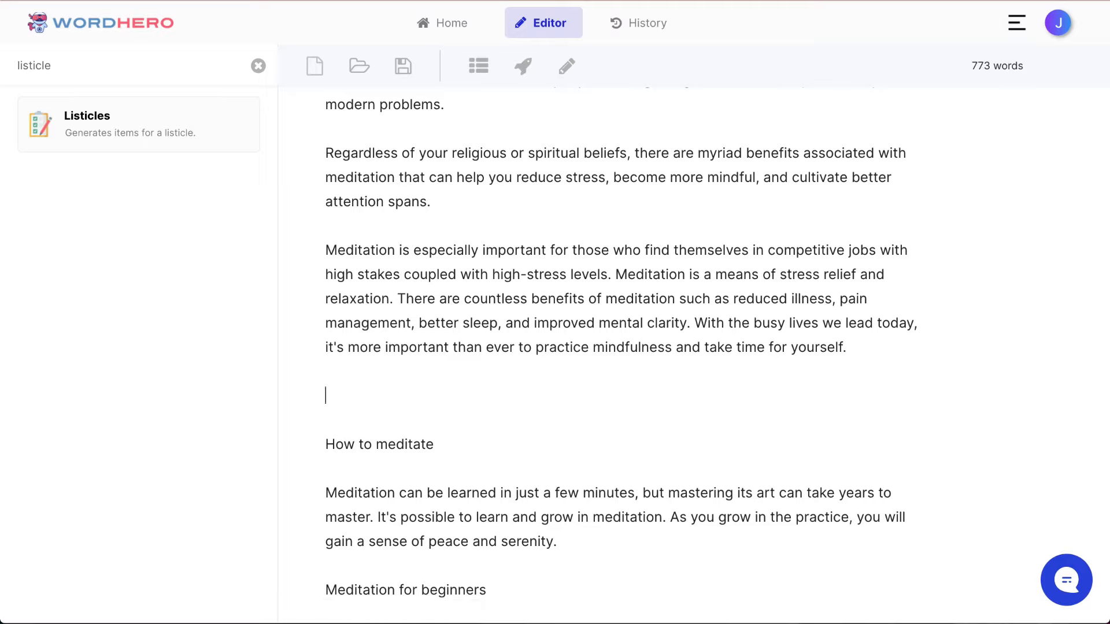
{"action": "scroll", "coordinate": [524, 396], "scroll_direction": "down", "scroll_amount": 2}
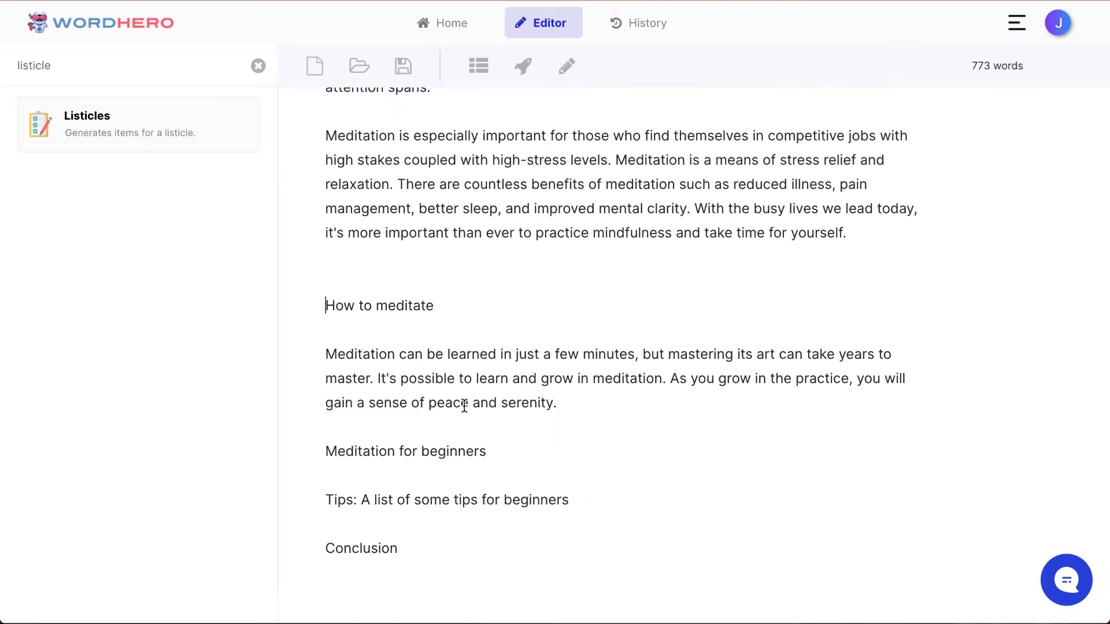
Step: Add blank space between the "How to meditate" paragraph and "Meditation for beginners"
{"action": "scroll", "coordinate": [464, 404], "scroll_direction": "up", "scroll_amount": 1}
{"action": "scroll", "coordinate": [463, 404], "scroll_direction": "down", "scroll_amount": 2}
{"action": "scroll", "coordinate": [456, 382], "scroll_direction": "up", "scroll_amount": 1}
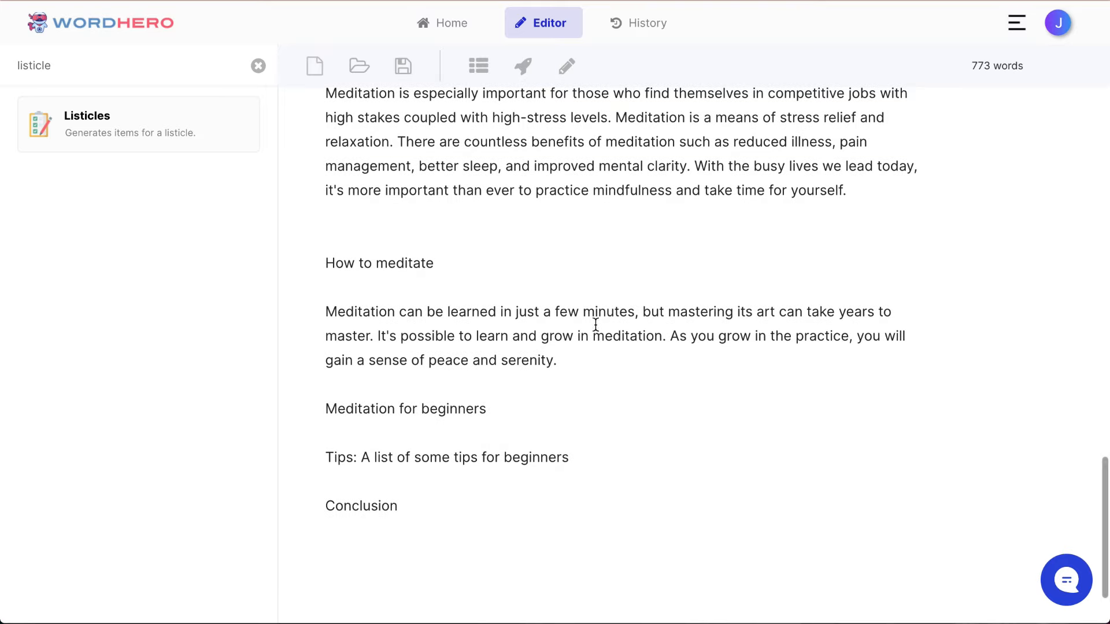
{"action": "left_click", "coordinate": [641, 371]}
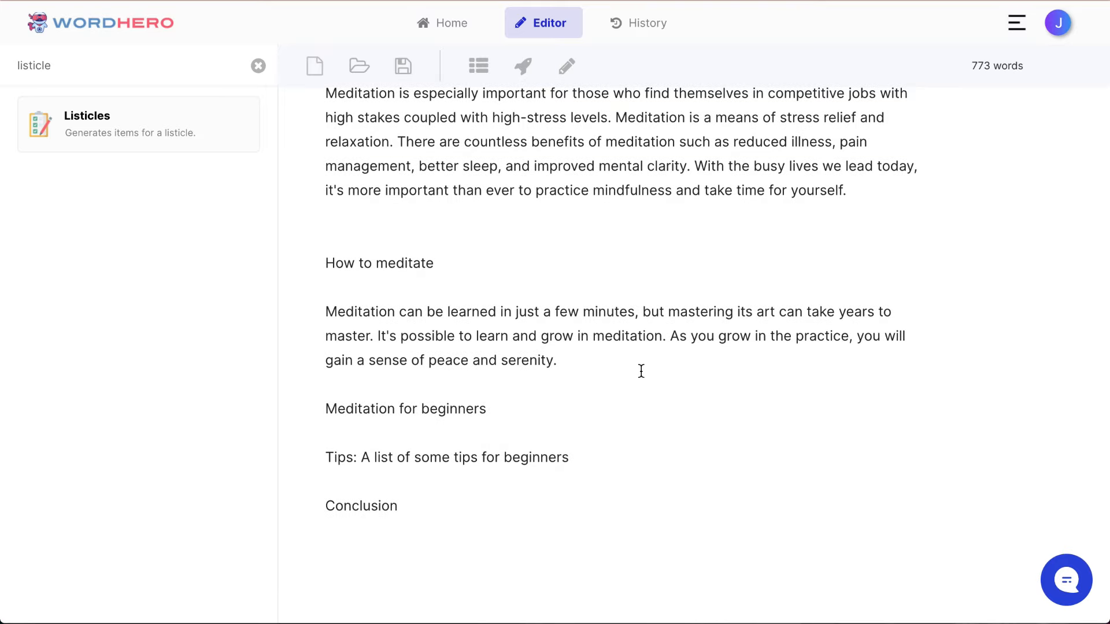
{"action": "key", "text": "Return"}
{"action": "key", "text": "Return"}
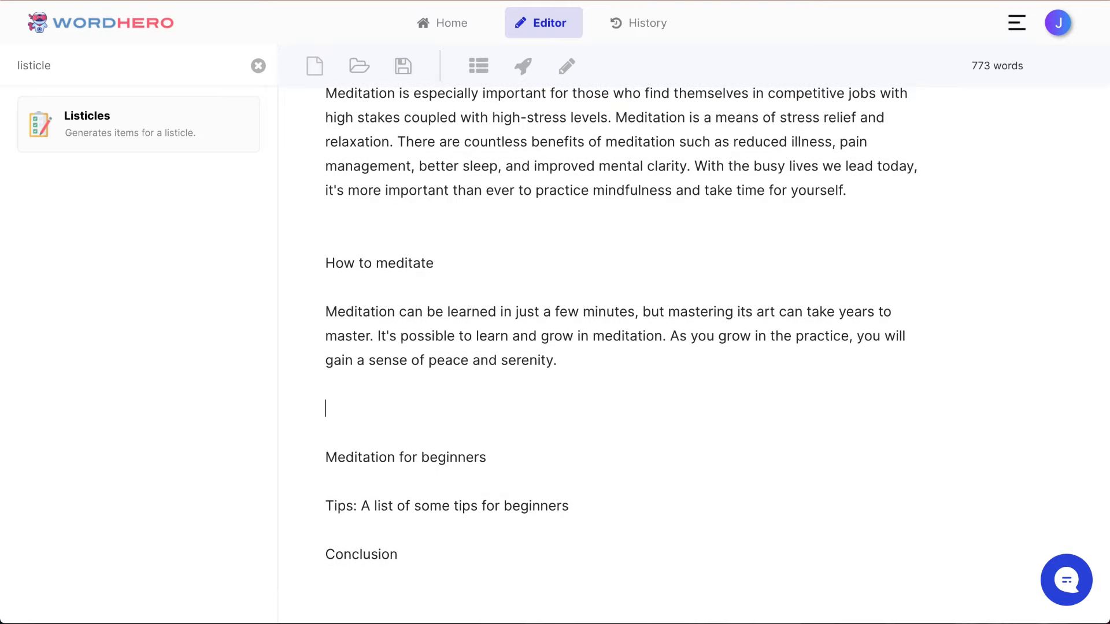
Step: Generate a paragraph for the "How to meditate" line
{"action": "scroll", "coordinate": [636, 345], "scroll_direction": "down", "scroll_amount": 2}
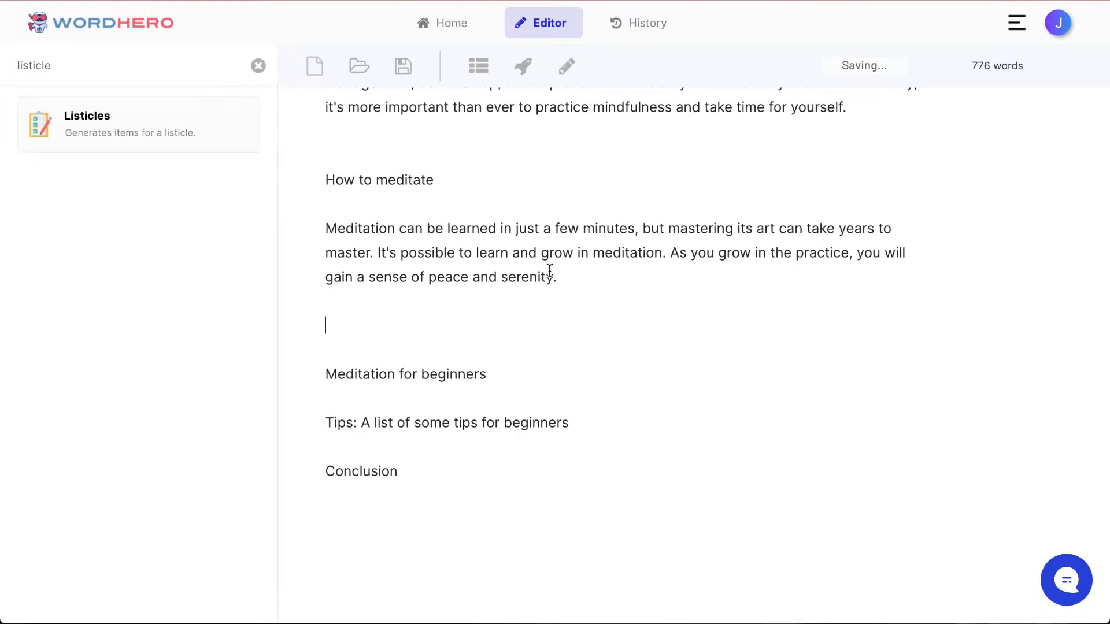
{"action": "scroll", "coordinate": [578, 243], "scroll_direction": "up", "scroll_amount": 1}
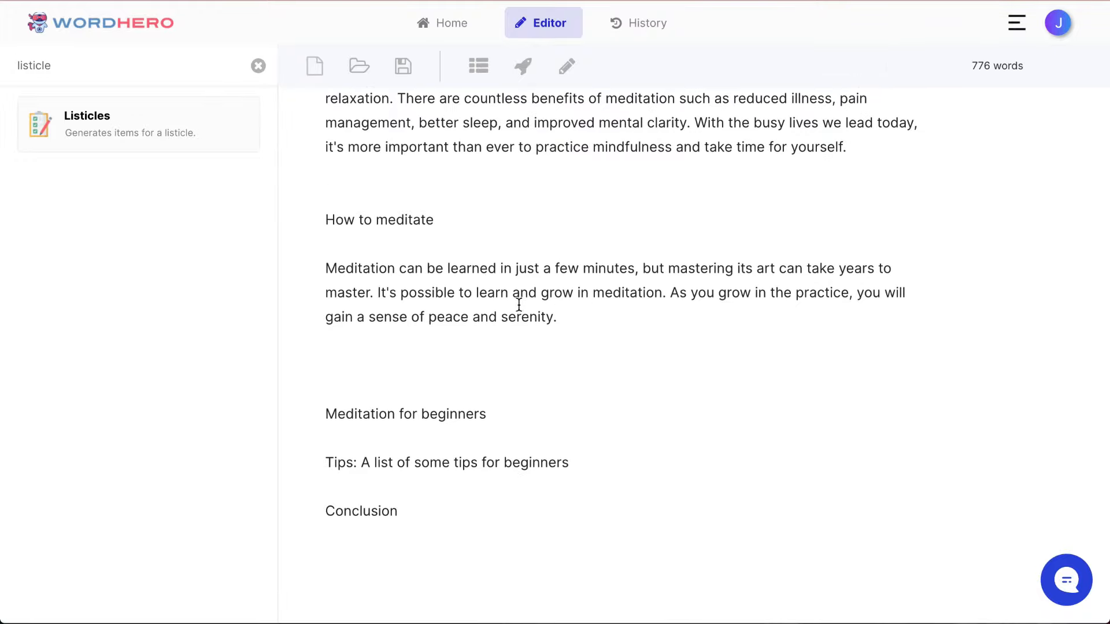
{"action": "left_click", "coordinate": [459, 335]}
{"action": "triple_click", "coordinate": [380, 225]}
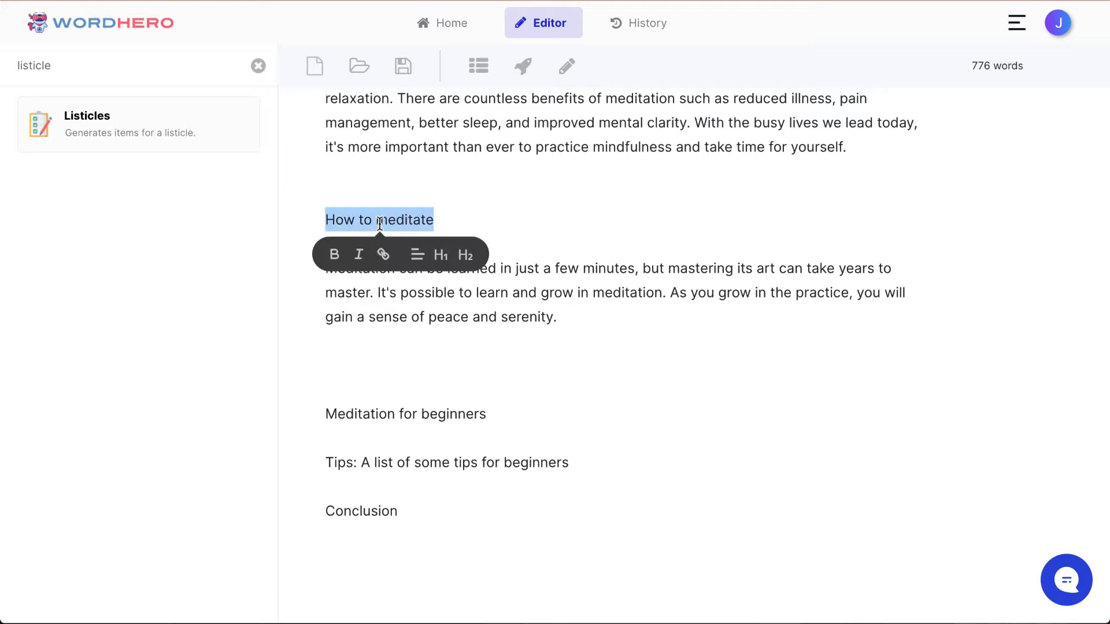
{"action": "left_click", "coordinate": [523, 67]}
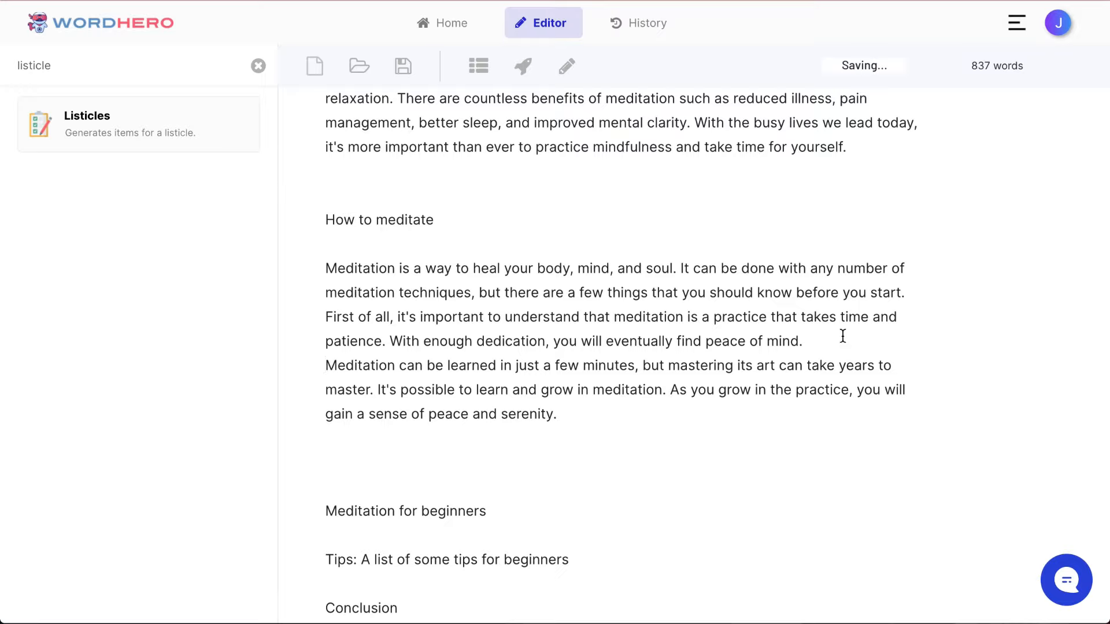
Step: Separate the generated text from the paragraph starting "Meditation can be learned" with a blank line
{"action": "key", "text": "Return"}
{"action": "key", "text": "Return"}
{"action": "left_click", "coordinate": [611, 438]}
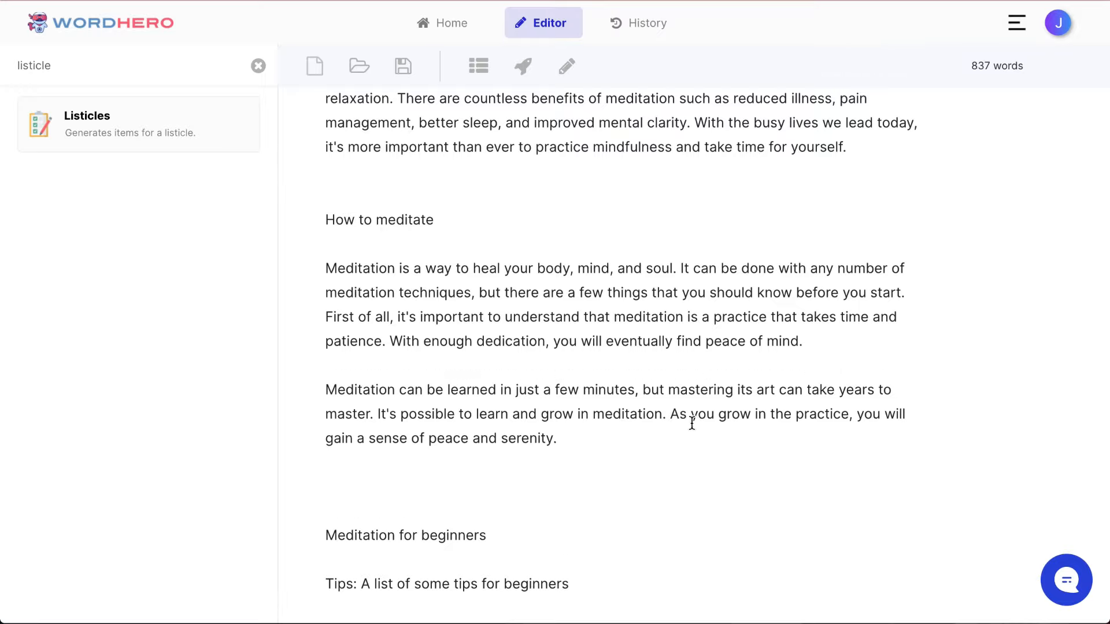
Step: Continue the first "How to meditate" paragraph with AI-written text after "peace of mind"
{"action": "scroll", "coordinate": [632, 310], "scroll_direction": "down", "scroll_amount": 1}
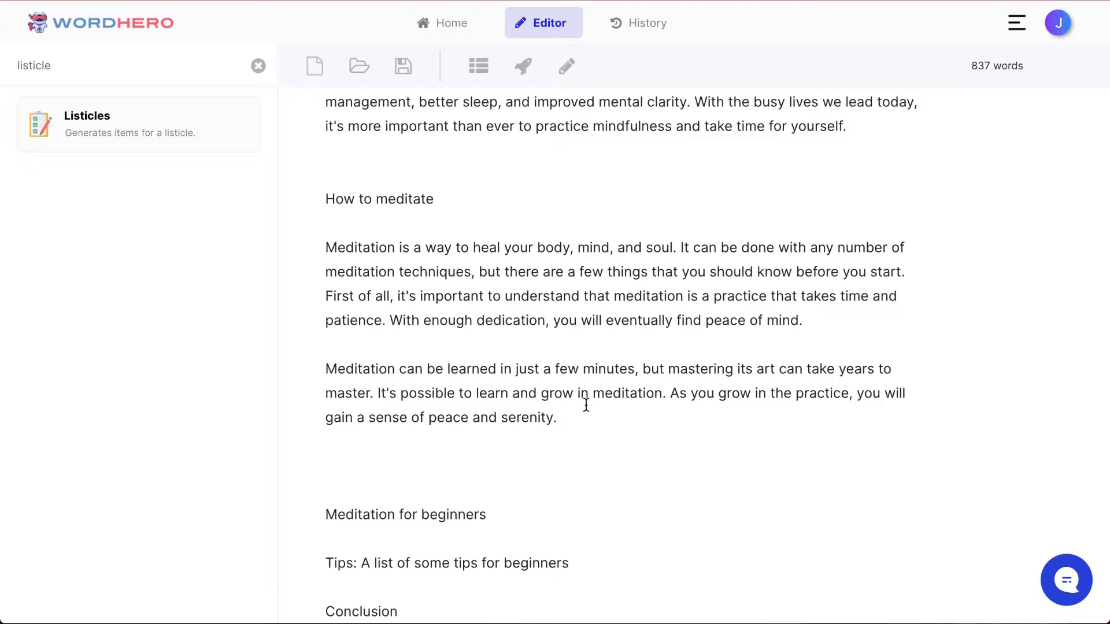
{"action": "left_click", "coordinate": [822, 317]}
{"action": "left_click", "coordinate": [564, 65]}
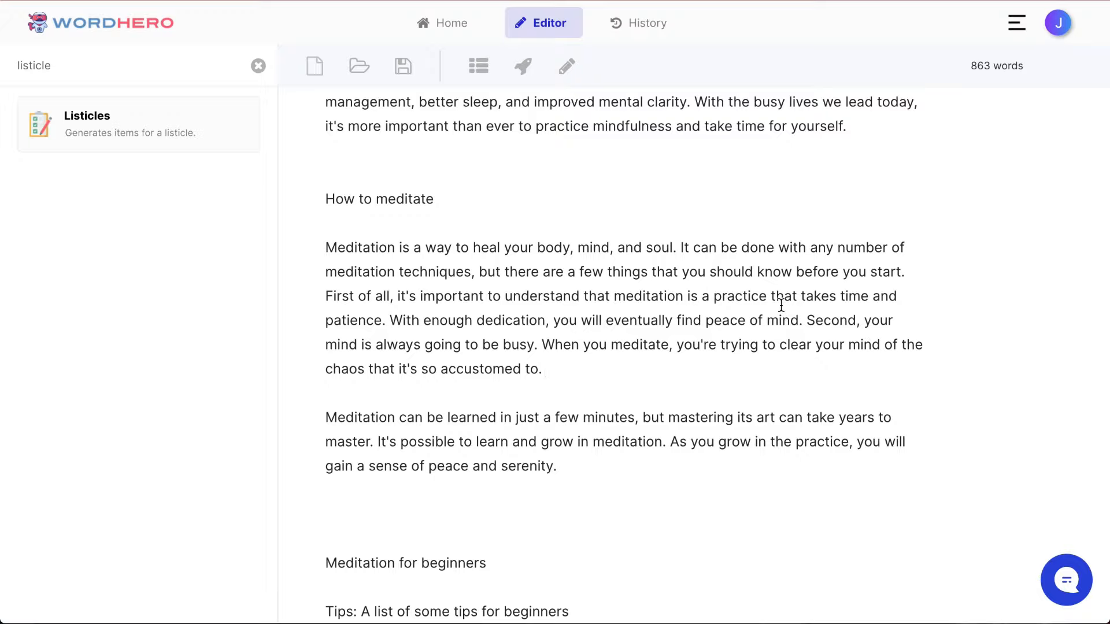
Step: Start a new sentence with "Third", let the AI continue it, and delete the generated image credit line
{"action": "type", "text": "Third,"}
{"action": "left_click", "coordinate": [565, 67]}
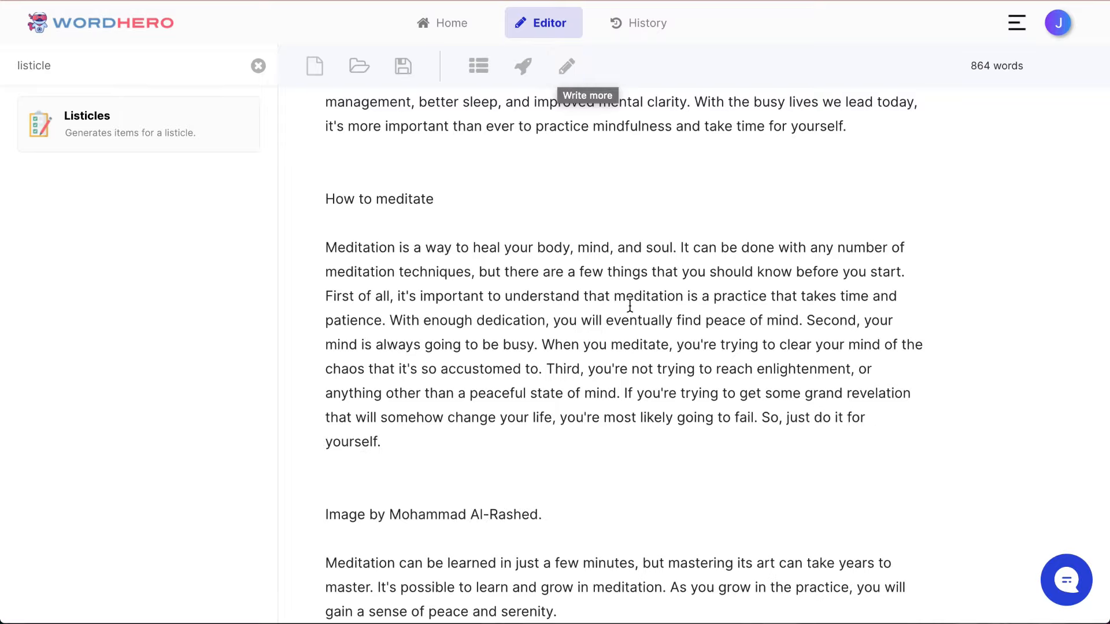
{"action": "triple_click", "coordinate": [469, 516]}
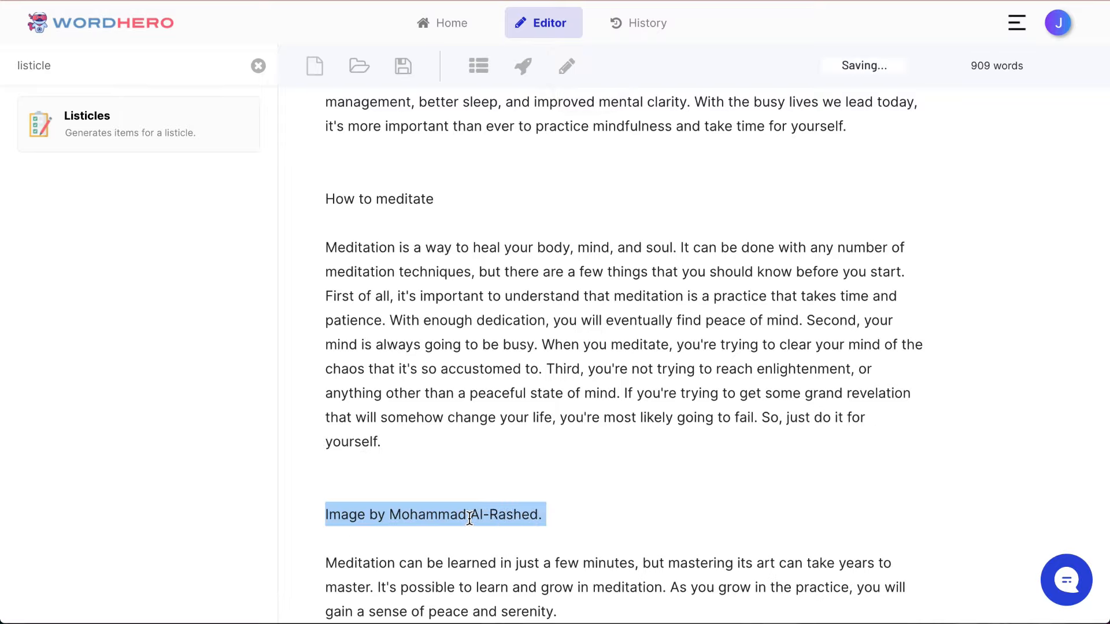
{"action": "key", "text": "BackSpace"}
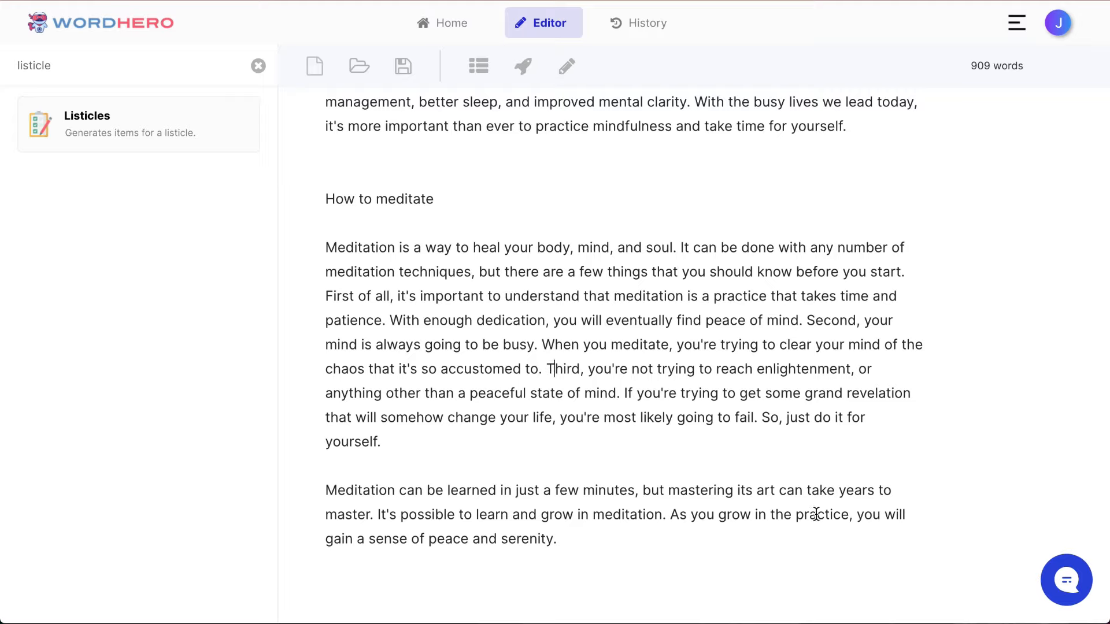
Step: Split the "How to meditate" text into separate paragraphs starting at "First of all", "Second" and "Third"
{"action": "key", "text": "Return"}
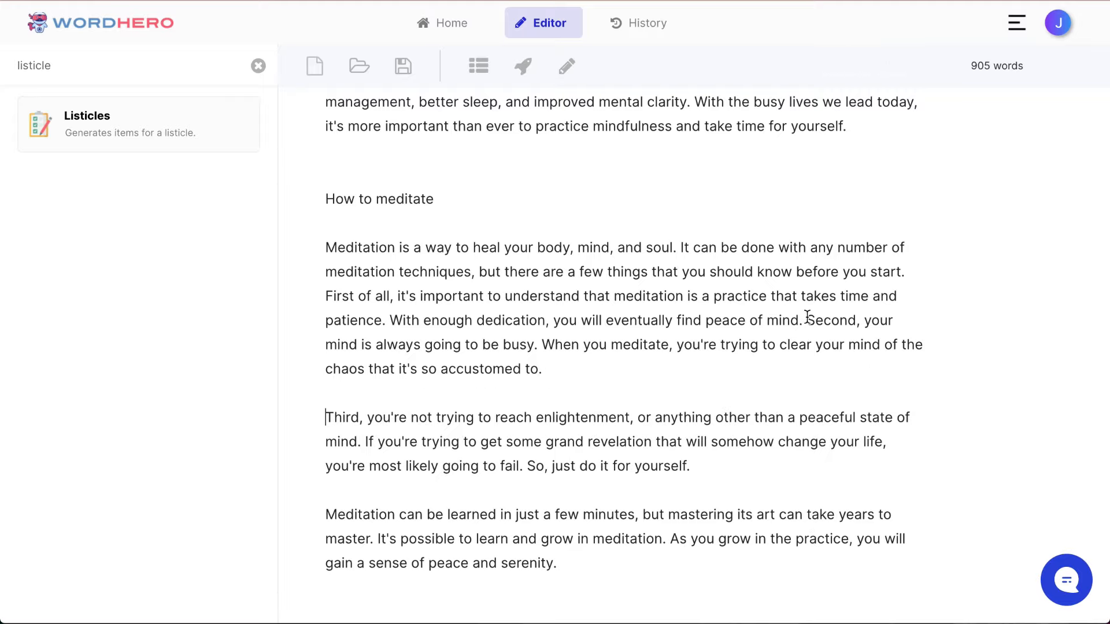
{"action": "left_click", "coordinate": [807, 320]}
{"action": "key", "text": "Return"}
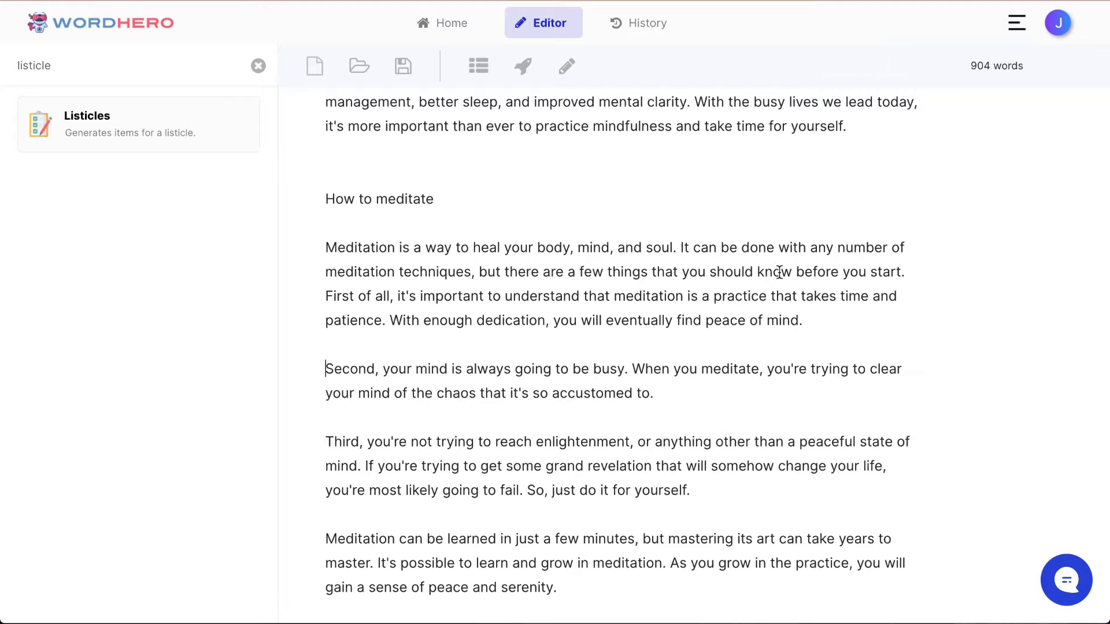
{"action": "left_click", "coordinate": [327, 294]}
{"action": "key", "text": "BackSpace"}
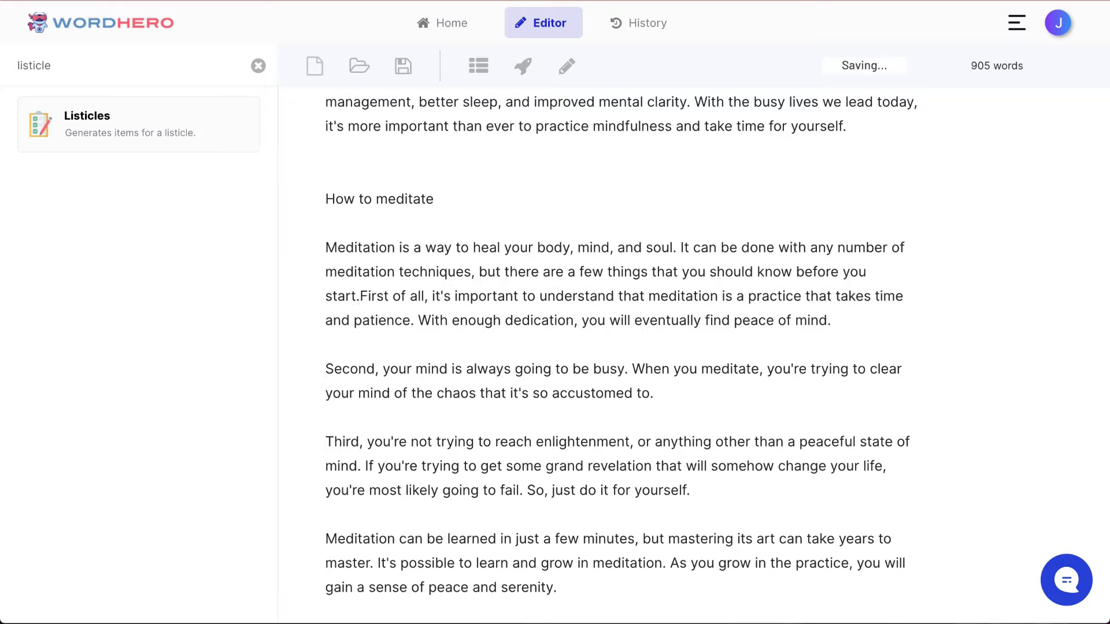
{"action": "key", "text": "Return"}
{"action": "scroll", "coordinate": [378, 112], "scroll_direction": "down", "scroll_amount": 3}
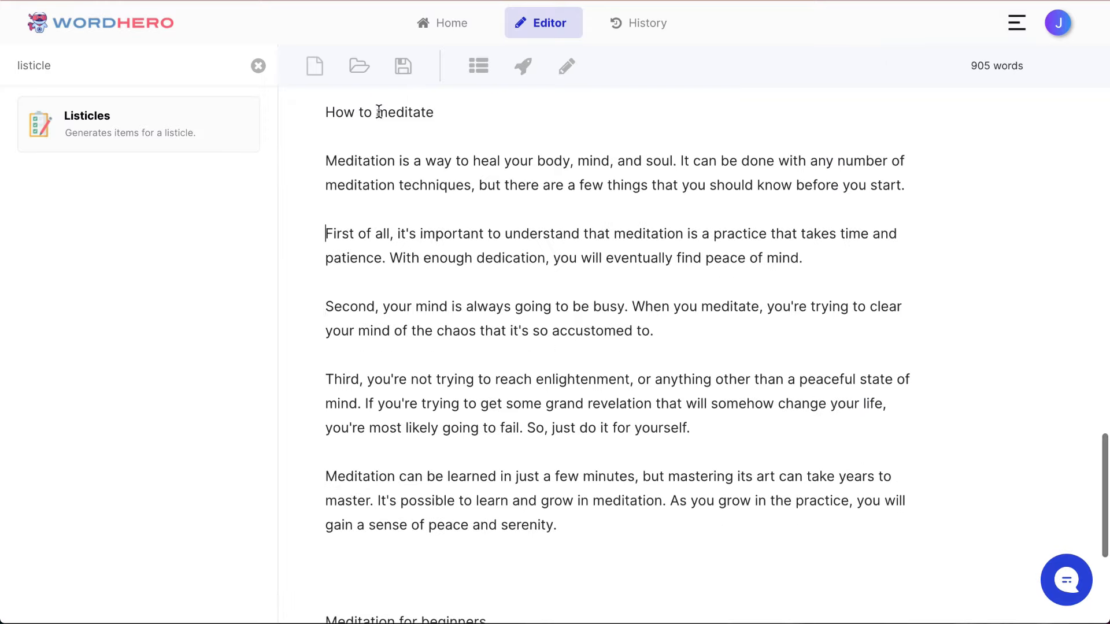
Step: Format the "How to meditate" line as an H2 heading
{"action": "triple_click", "coordinate": [379, 112]}
{"action": "left_click", "coordinate": [389, 112]}
{"action": "triple_click", "coordinate": [390, 112]}
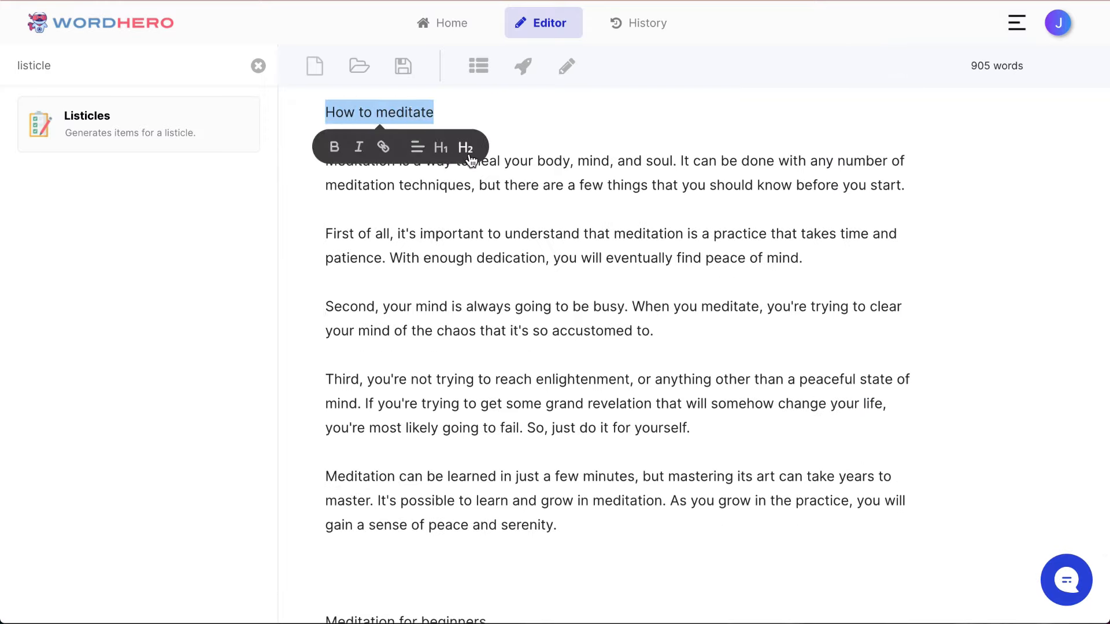
{"action": "left_click", "coordinate": [469, 148]}
Step: Delete the "Meditation for beginners" outline line and the surplus blank lines above "Tips: A list of some tips for beginners"
{"action": "scroll", "coordinate": [515, 253], "scroll_direction": "down", "scroll_amount": 10}
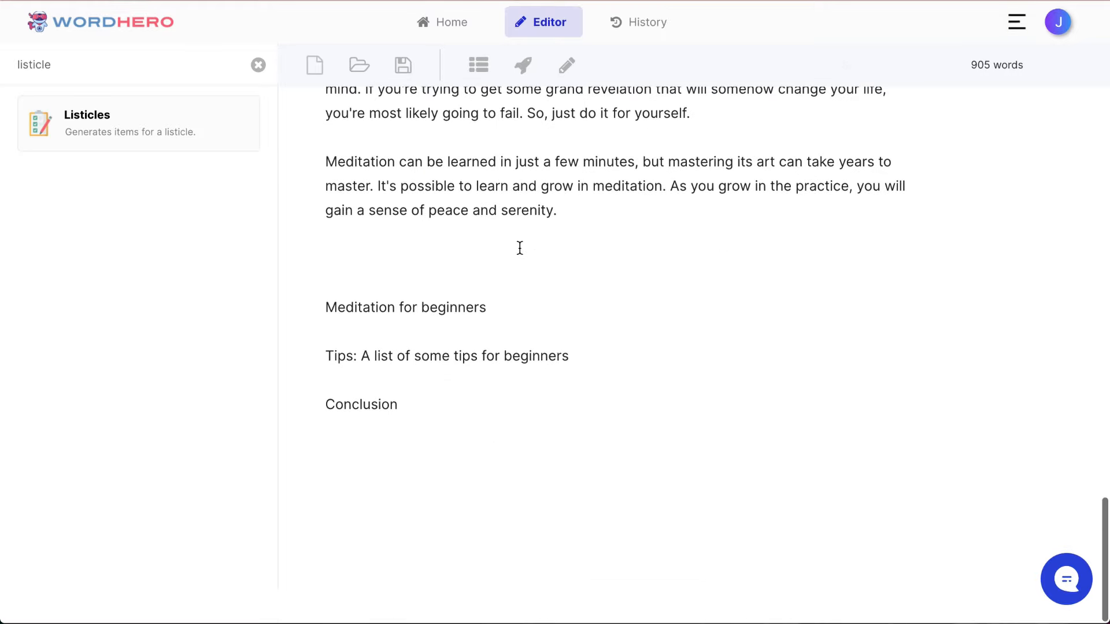
{"action": "left_click", "coordinate": [498, 266]}
{"action": "key", "text": "BackSpace"}
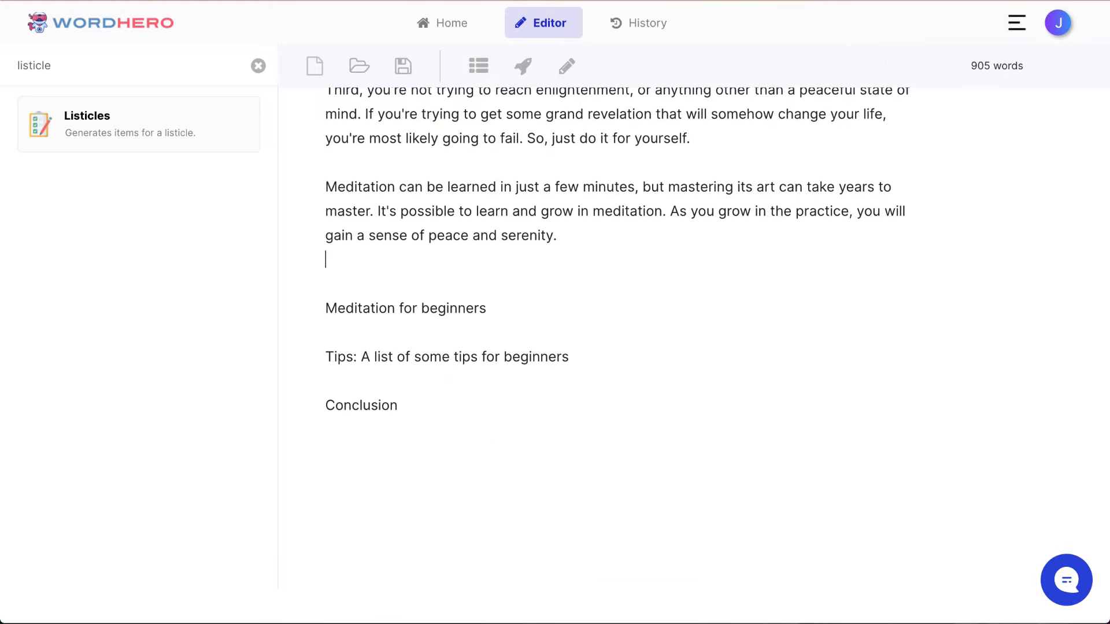
{"action": "key", "text": "Down"}
{"action": "key", "text": "shift+End"}
{"action": "key", "text": "BackSpace"}
{"action": "key", "text": "BackSpace"}
{"action": "key", "text": "Down"}
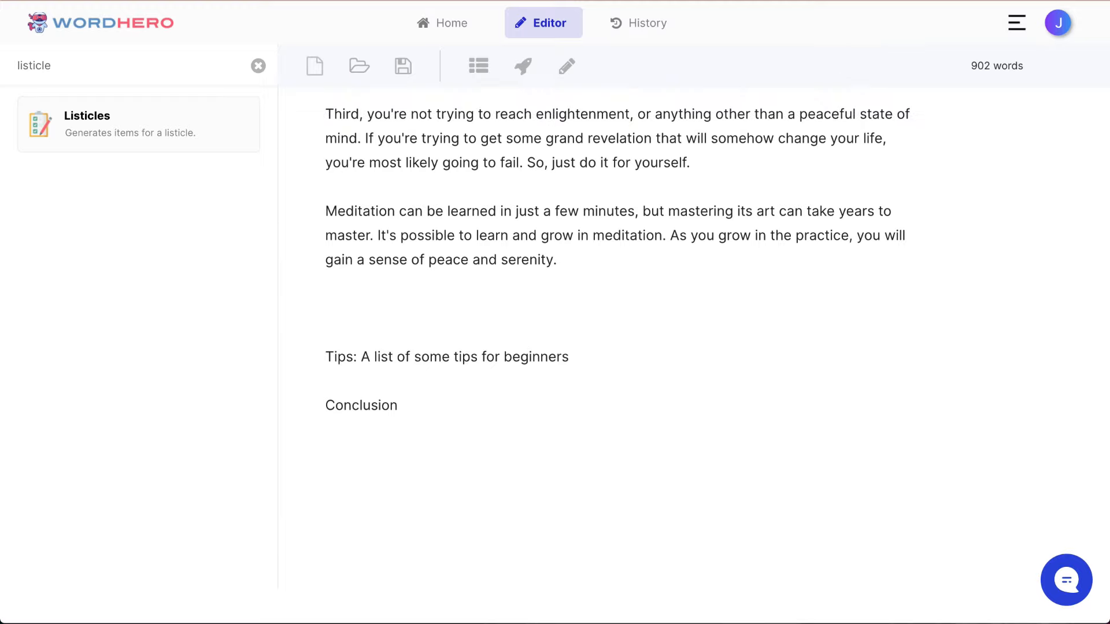
{"action": "key", "text": "BackSpace"}
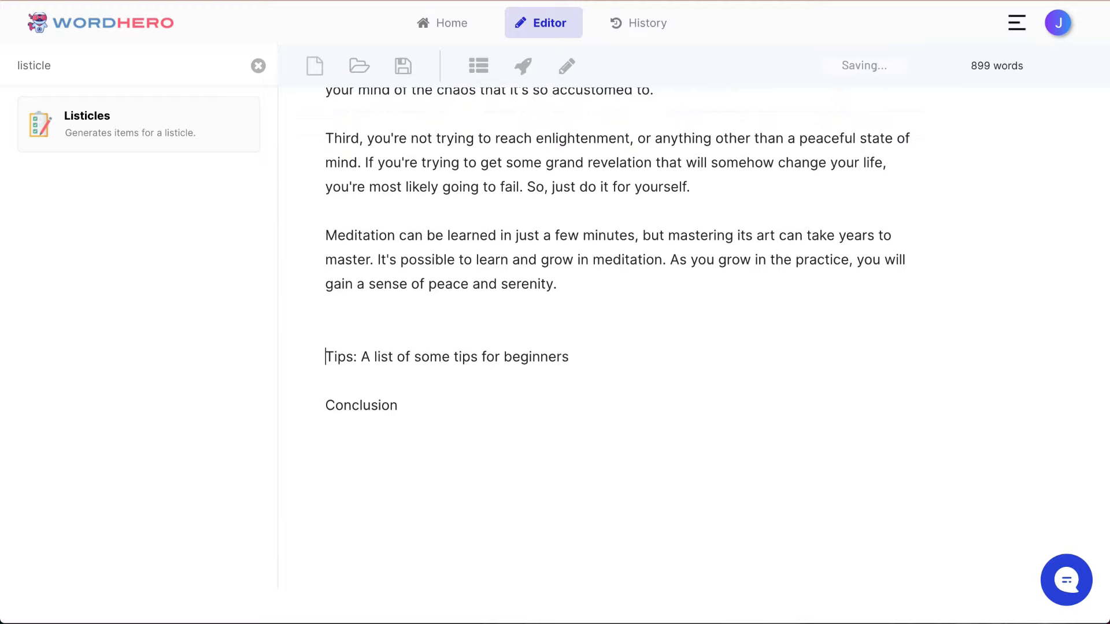
Step: Remove the "Tips: " prefix from the tips line and adjust the blank space above it
{"action": "key", "text": "shift+Right"}
{"action": "key", "text": "shift+Right"}
{"action": "key", "text": "shift+Right"}
{"action": "key", "text": "shift+Right"}
{"action": "key", "text": "shift+Right"}
{"action": "key", "text": "shift+Right"}
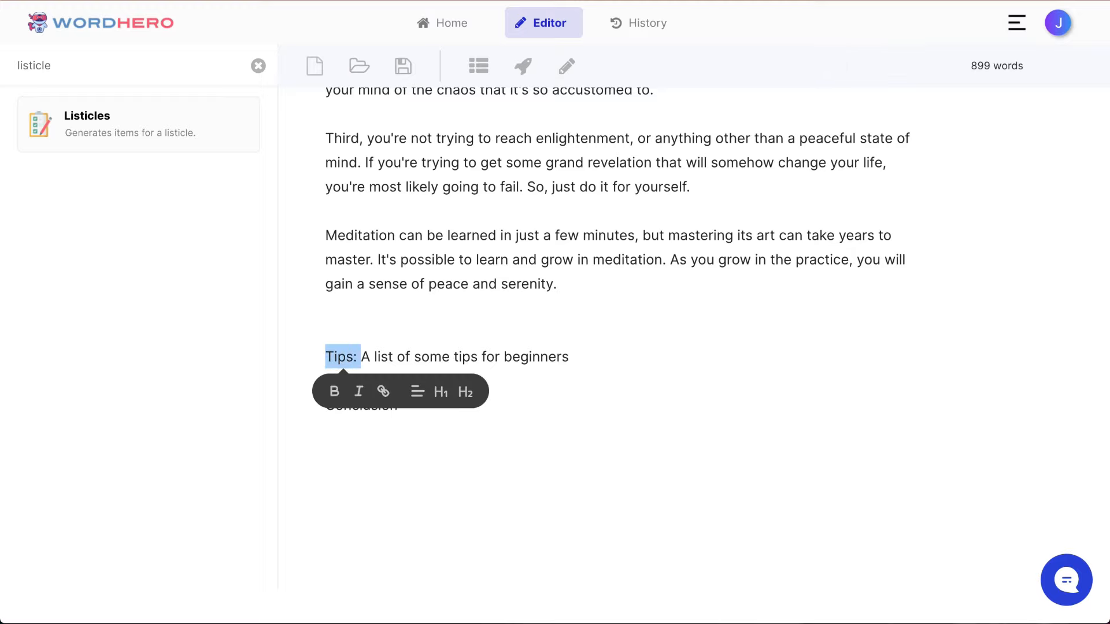
{"action": "key", "text": "BackSpace"}
{"action": "key", "text": "BackSpace"}
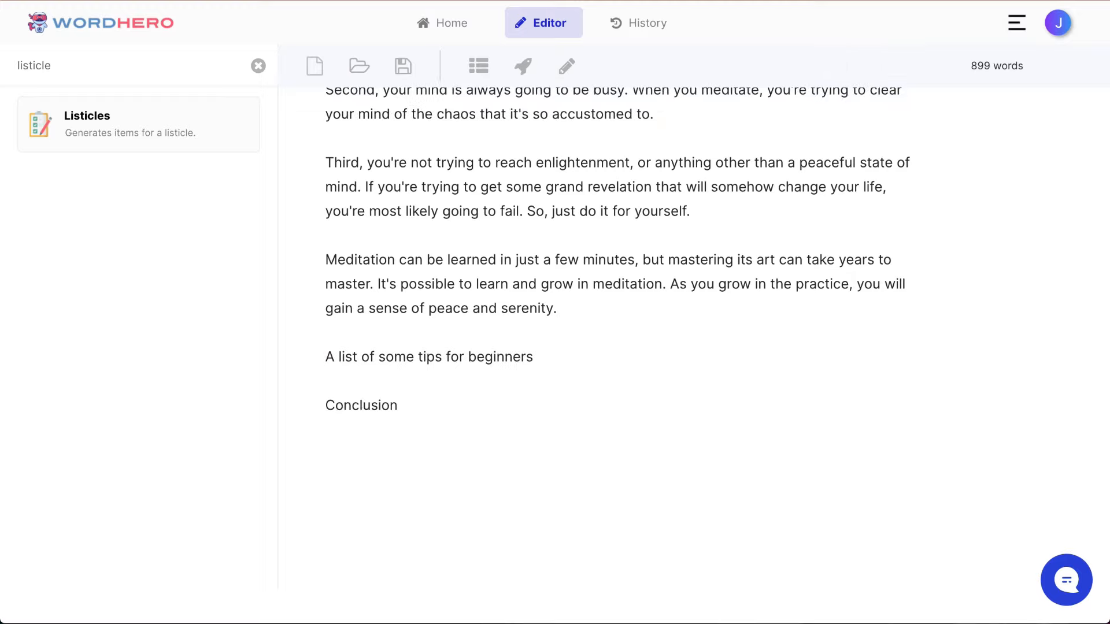
{"action": "key", "text": "Return"}
Step: Replace "A list of some" with "Meditation" so the line reads "Meditation tips for beginners"
{"action": "key", "text": "shift+Right"}
{"action": "key", "text": "shift+Right"}
{"action": "key", "text": "shift+Right"}
{"action": "key", "text": "shift+Right"}
{"action": "key", "text": "shift+Right"}
{"action": "key", "text": "shift+Right"}
{"action": "key", "text": "shift+Right"}
{"action": "key", "text": "shift+Right"}
{"action": "key", "text": "shift+Right"}
{"action": "key", "text": "shift+Right"}
{"action": "key", "text": "shift+Right"}
{"action": "key", "text": "shift+Right"}
{"action": "key", "text": "shift+Right"}
{"action": "key", "text": "shift+Right"}
{"action": "key", "text": "shift+Right"}
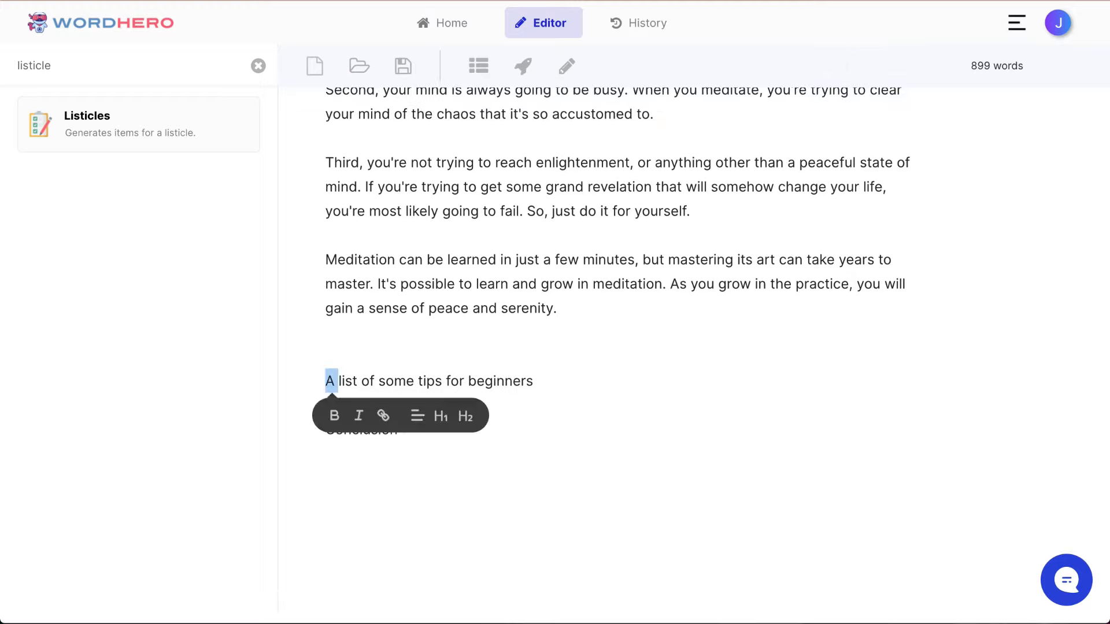
{"action": "key", "text": "shift+Left"}
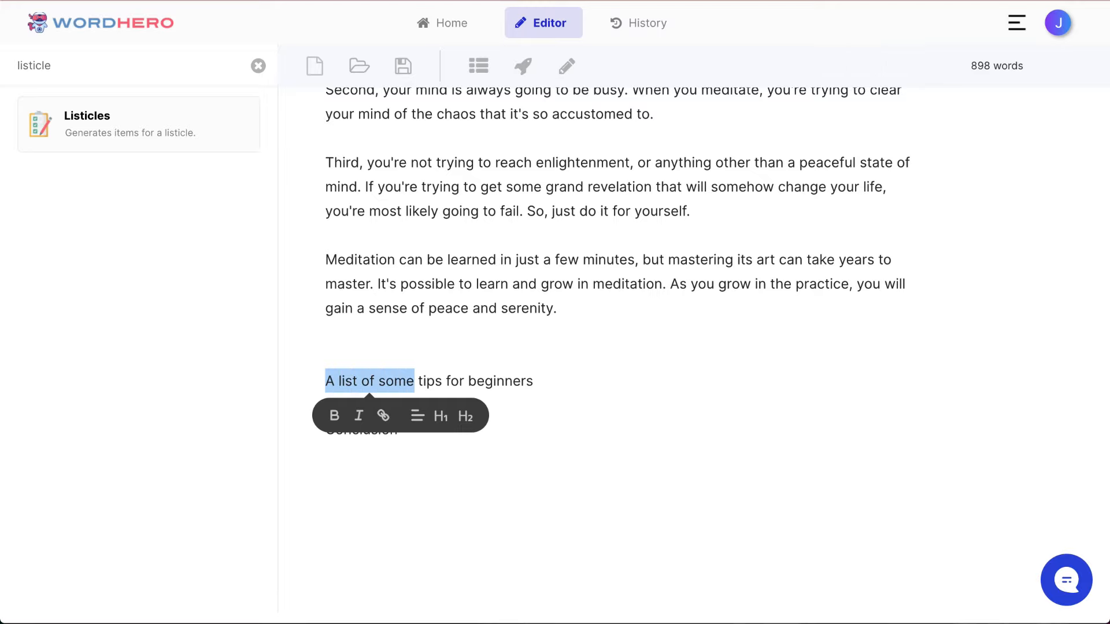
{"action": "type", "text": "Meidtat"}
{"action": "key", "text": "BackSpace"}
{"action": "key", "text": "BackSpace"}
{"action": "key", "text": "BackSpace"}
{"action": "key", "text": "BackSpace"}
{"action": "key", "text": "BackSpace"}
{"action": "type", "text": "dition"}
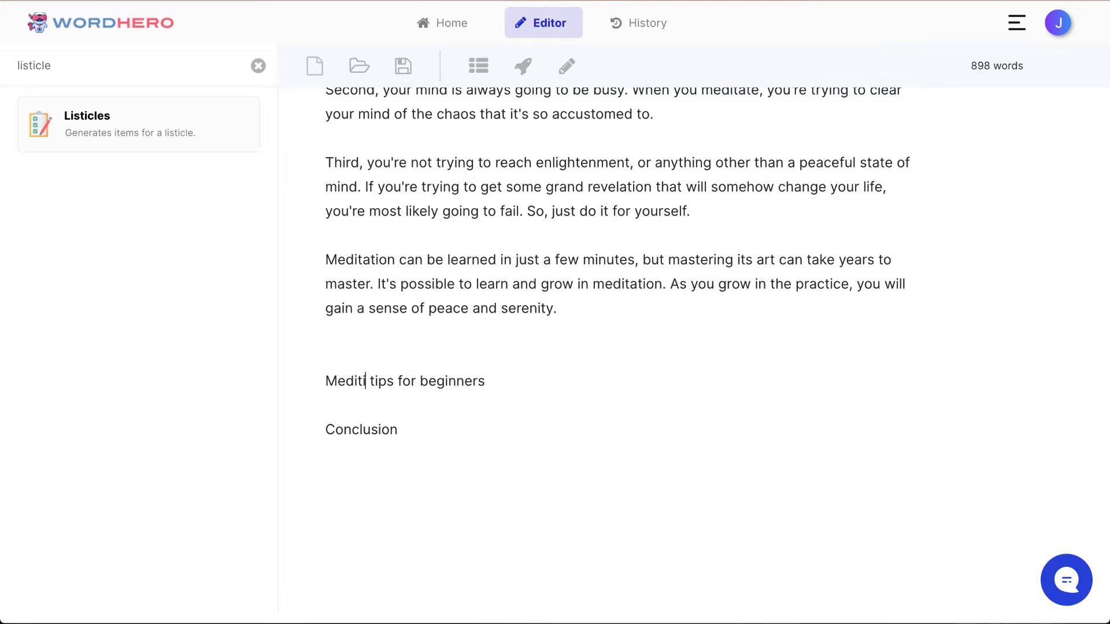
{"action": "key", "text": "BackSpace"}
{"action": "key", "text": "BackSpace"}
{"action": "key", "text": "BackSpace"}
{"action": "type", "text": "ation"}
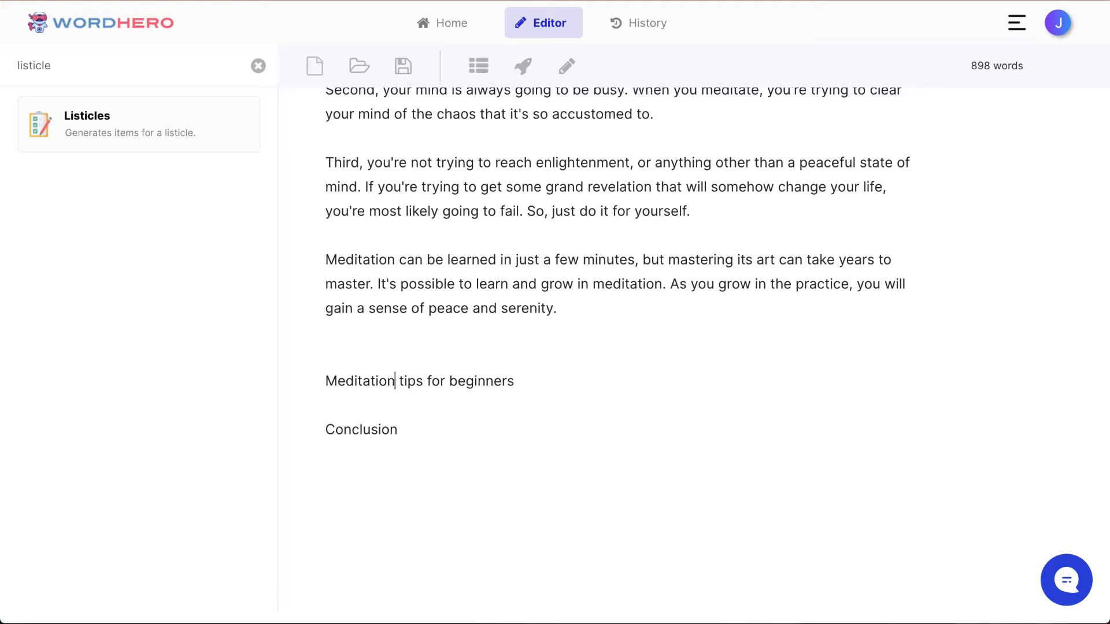
Step: Add blank lines below "Meditation tips for beginners" and generate AI text from that title with the blog intro writer
{"action": "key", "text": "super+Right"}
{"action": "key", "text": "Return"}
{"action": "key", "text": "Return"}
{"action": "key", "text": "Up"}
{"action": "key", "text": "shift+Up"}
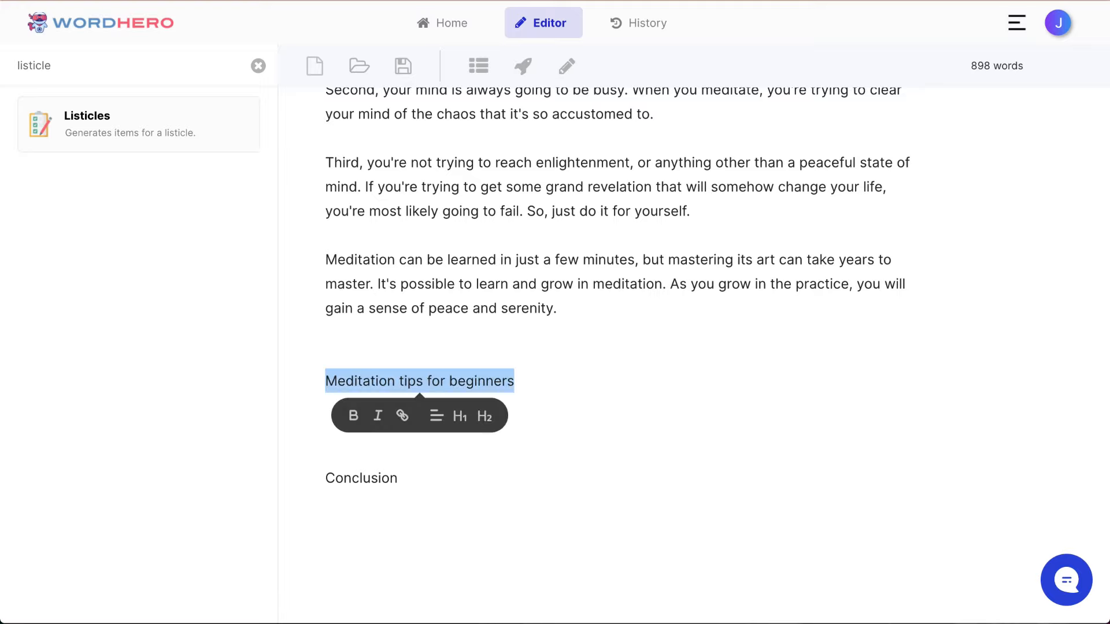
{"action": "left_click", "coordinate": [523, 65]}
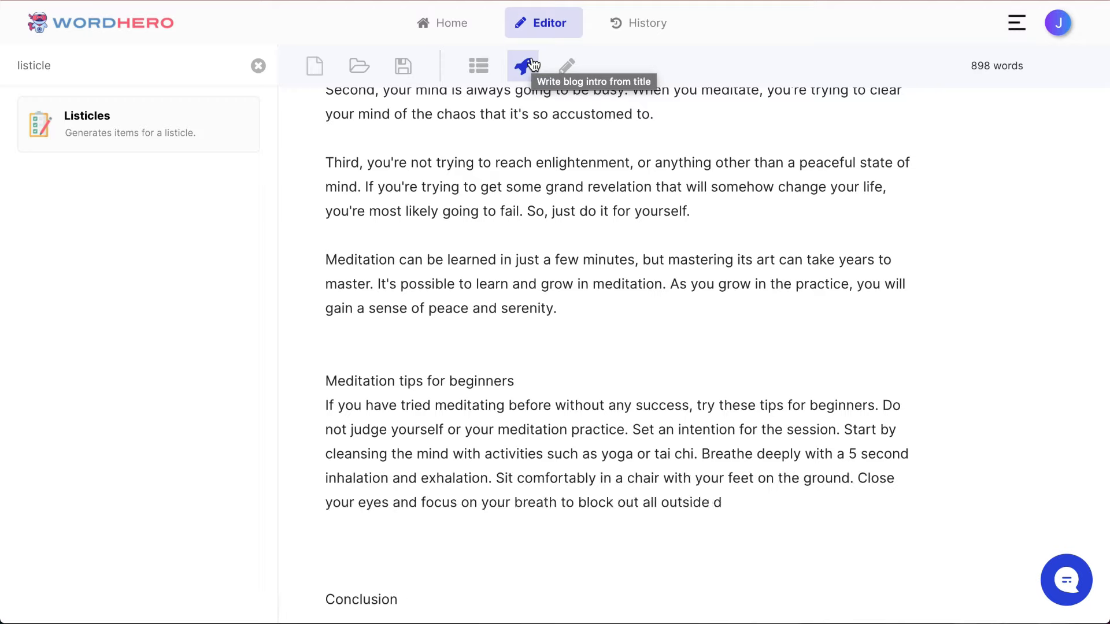
Step: Move the text starting "Do not judge yourself" onto its own line as a bulleted list
{"action": "scroll", "coordinate": [530, 209], "scroll_direction": "down", "scroll_amount": 2}
{"action": "left_click", "coordinate": [876, 300]}
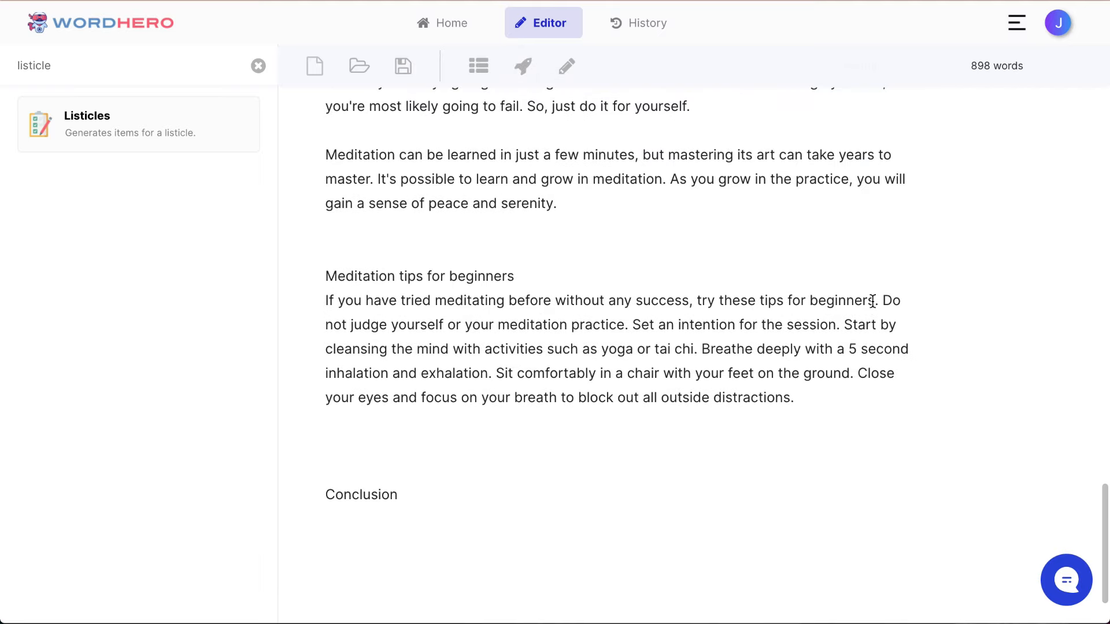
{"action": "key", "text": "Return"}
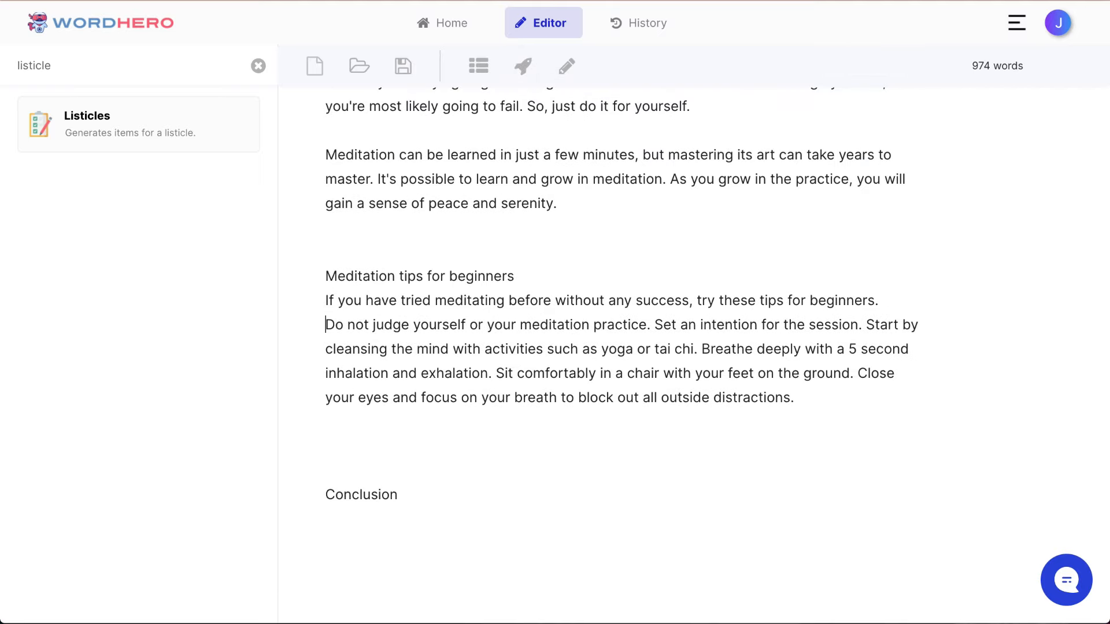
{"action": "type", "text": "-"}
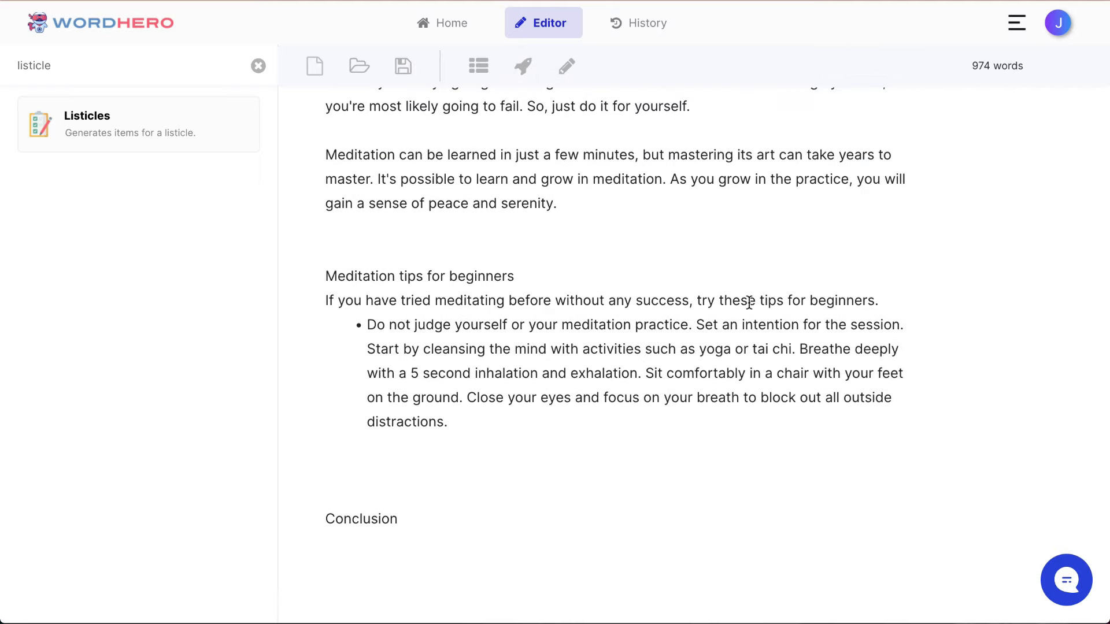
Step: Split the bulleted text into one bullet per sentence, from "Set an intention" through "Close your eyes"
{"action": "left_click", "coordinate": [693, 324]}
{"action": "key", "text": "Return"}
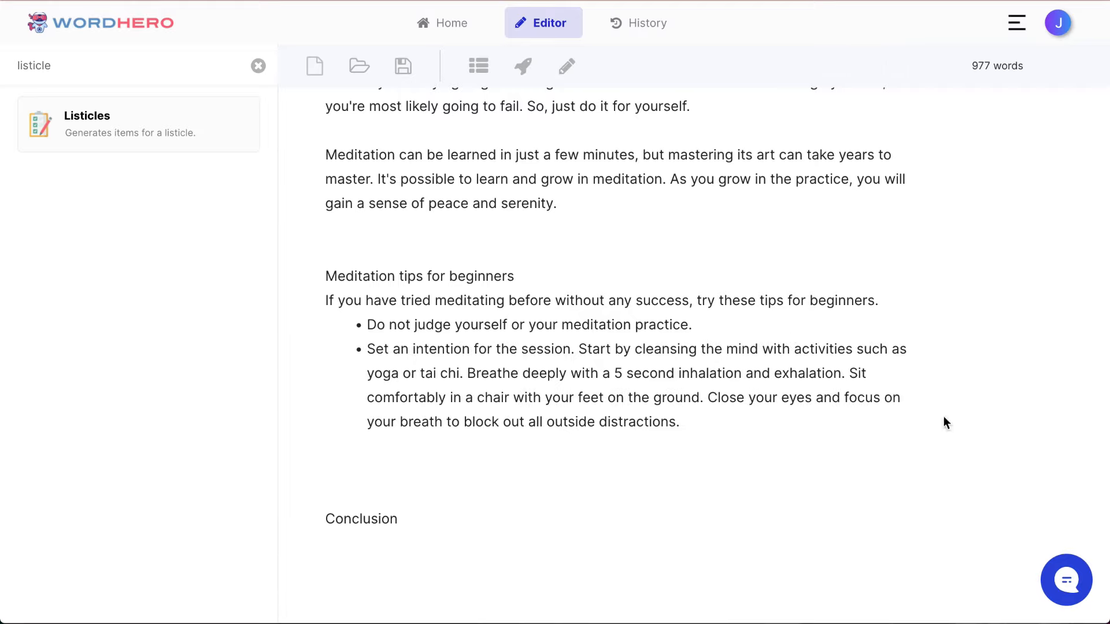
{"action": "left_click", "coordinate": [580, 349]}
{"action": "key", "text": "Return"}
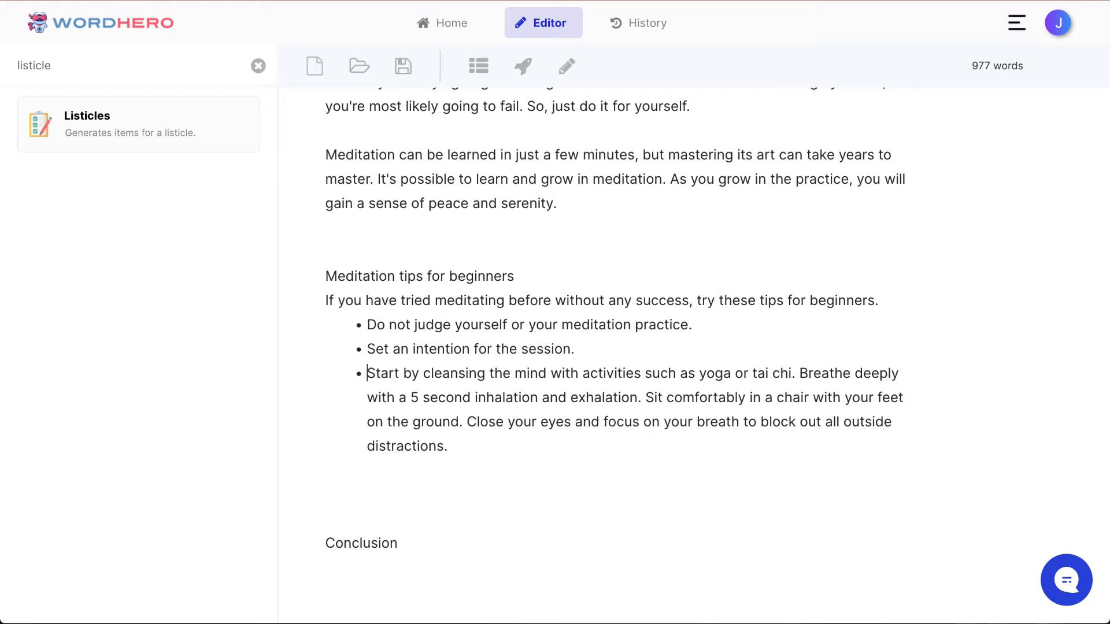
{"action": "left_click", "coordinate": [799, 372]}
{"action": "key", "text": "Return"}
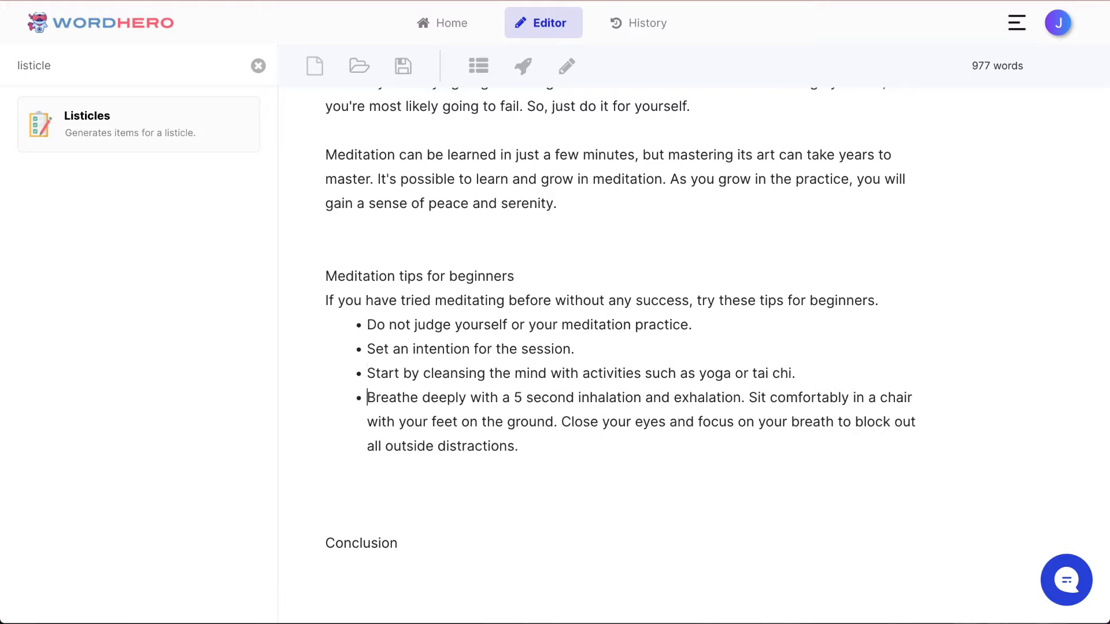
{"action": "left_click", "coordinate": [749, 397]}
{"action": "key", "text": "Return"}
{"action": "left_click", "coordinate": [732, 417]}
{"action": "key", "text": "BackSpace"}
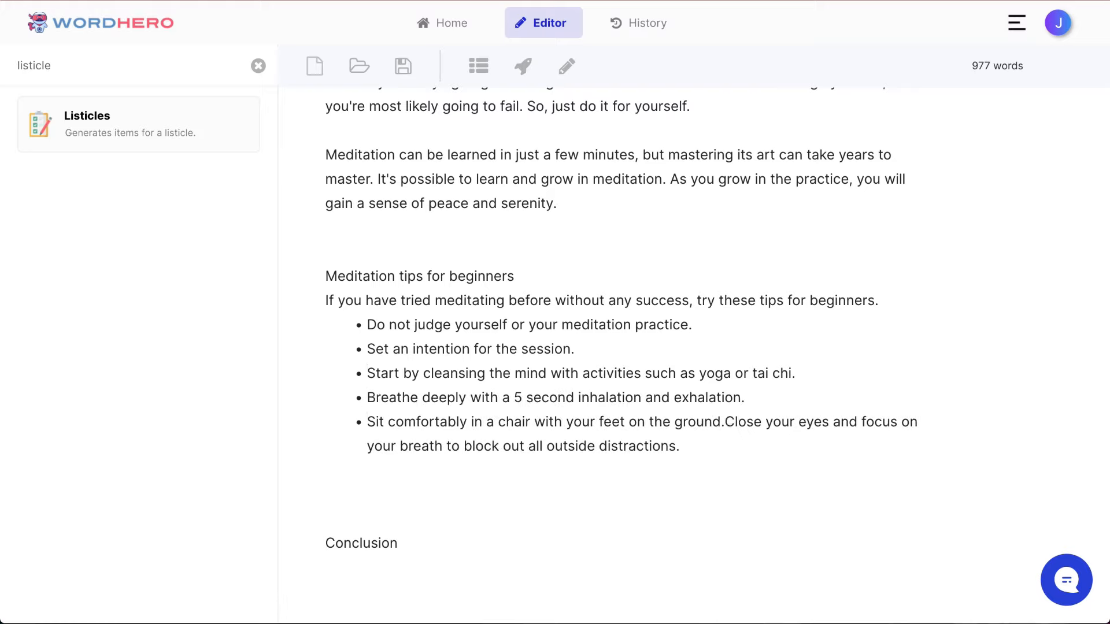
{"action": "key", "text": "Return"}
Step: Insert a blank line before and after the sentence "If you have tried meditating before without any success"
{"action": "key", "text": "Return"}
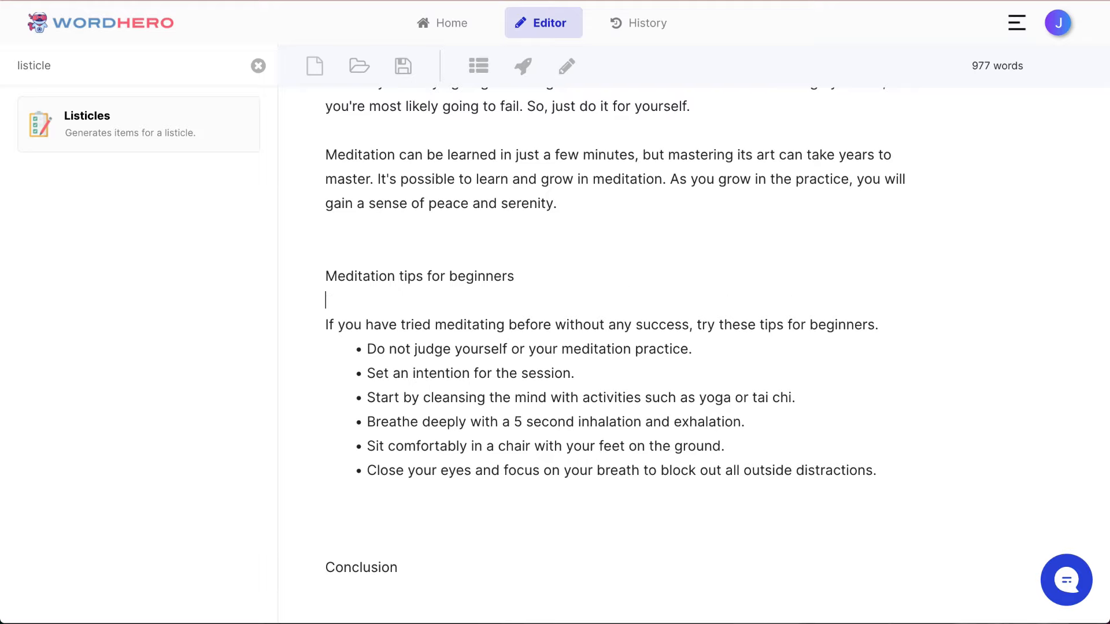
{"action": "key", "text": "super+Right"}
{"action": "key", "text": "Return"}
{"action": "scroll", "coordinate": [662, 181], "scroll_direction": "down", "scroll_amount": 2}
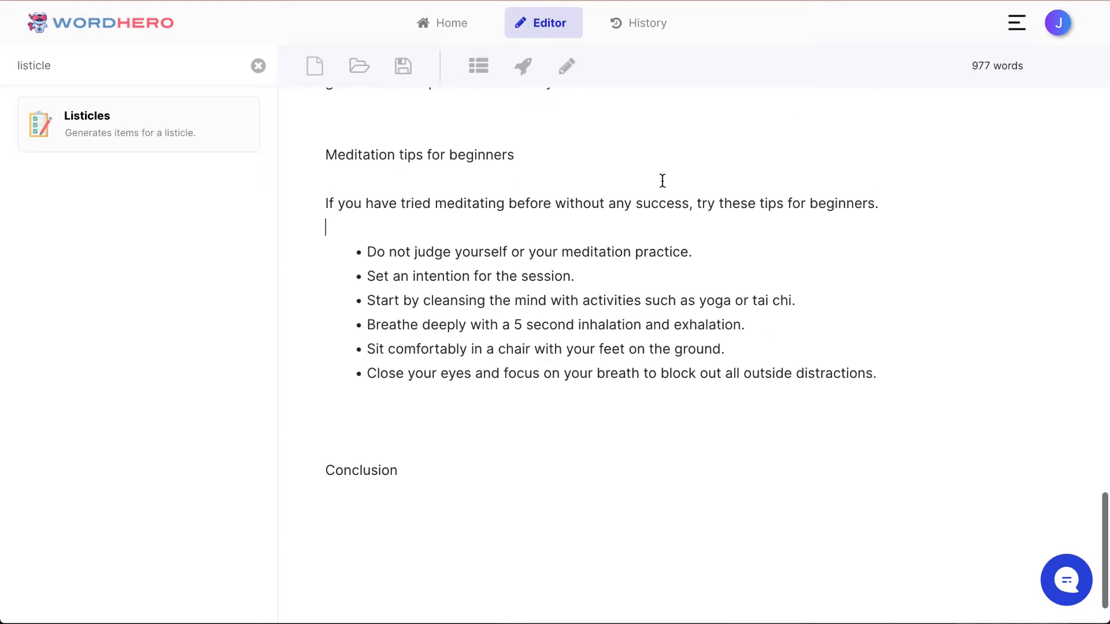
{"action": "left_click", "coordinate": [513, 423]}
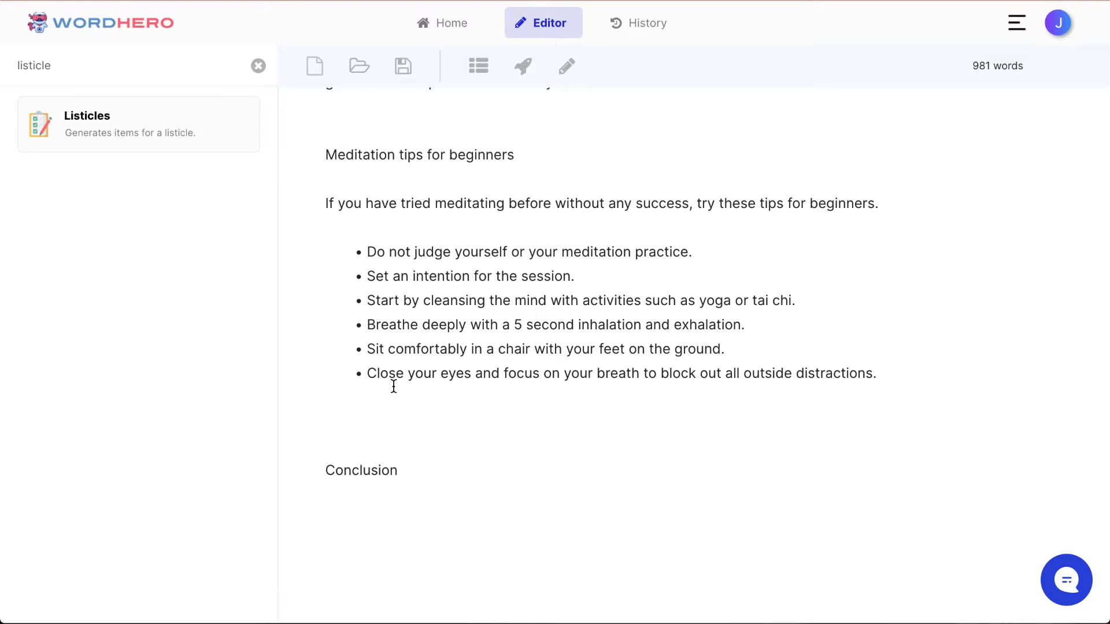
Step: Format the "Meditation tips for beginners" line as an H2 heading
{"action": "scroll", "coordinate": [393, 386], "scroll_direction": "up", "scroll_amount": 3}
{"action": "scroll", "coordinate": [381, 385], "scroll_direction": "down", "scroll_amount": 1}
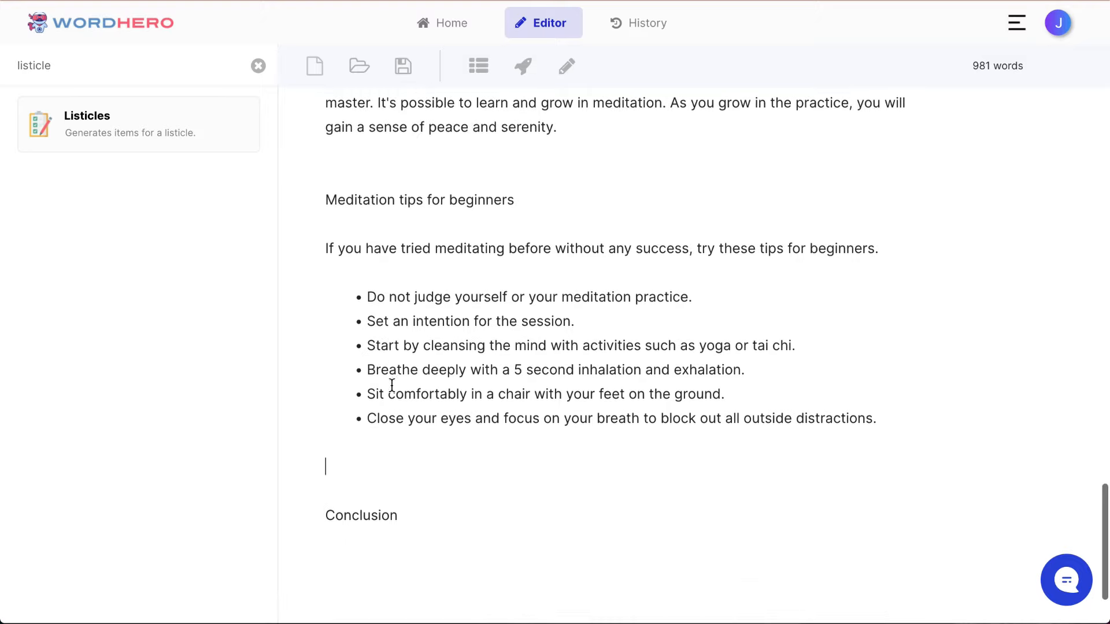
{"action": "scroll", "coordinate": [416, 370], "scroll_direction": "up", "scroll_amount": 1}
{"action": "scroll", "coordinate": [488, 359], "scroll_direction": "down", "scroll_amount": 3}
{"action": "scroll", "coordinate": [490, 359], "scroll_direction": "up", "scroll_amount": 2}
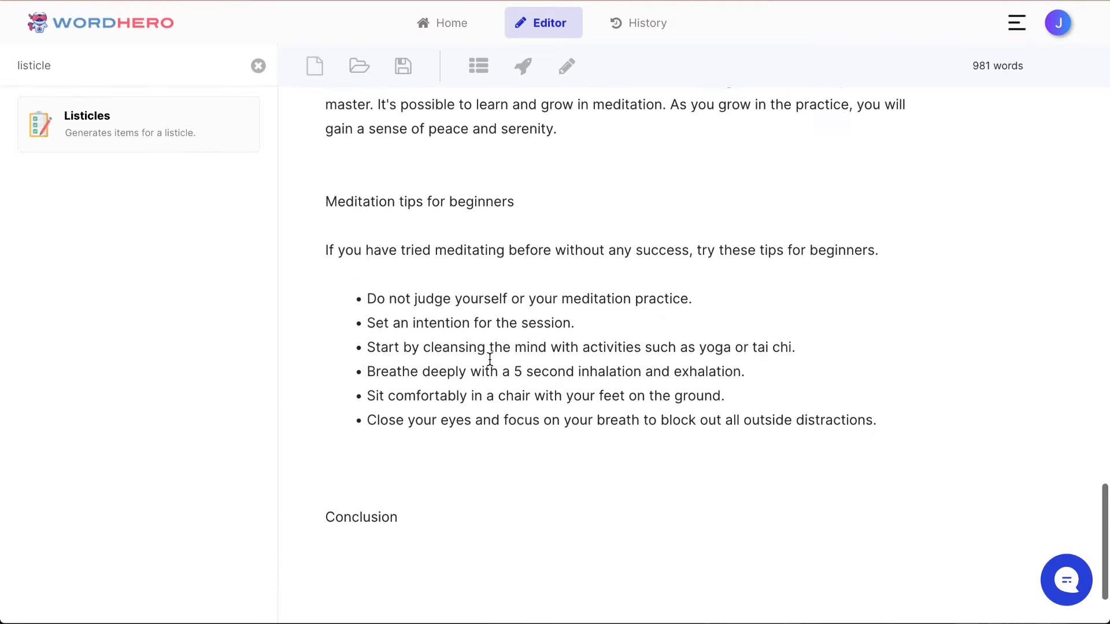
{"action": "scroll", "coordinate": [490, 359], "scroll_direction": "up", "scroll_amount": 1}
{"action": "double_click", "coordinate": [452, 248]}
{"action": "triple_click", "coordinate": [453, 249]}
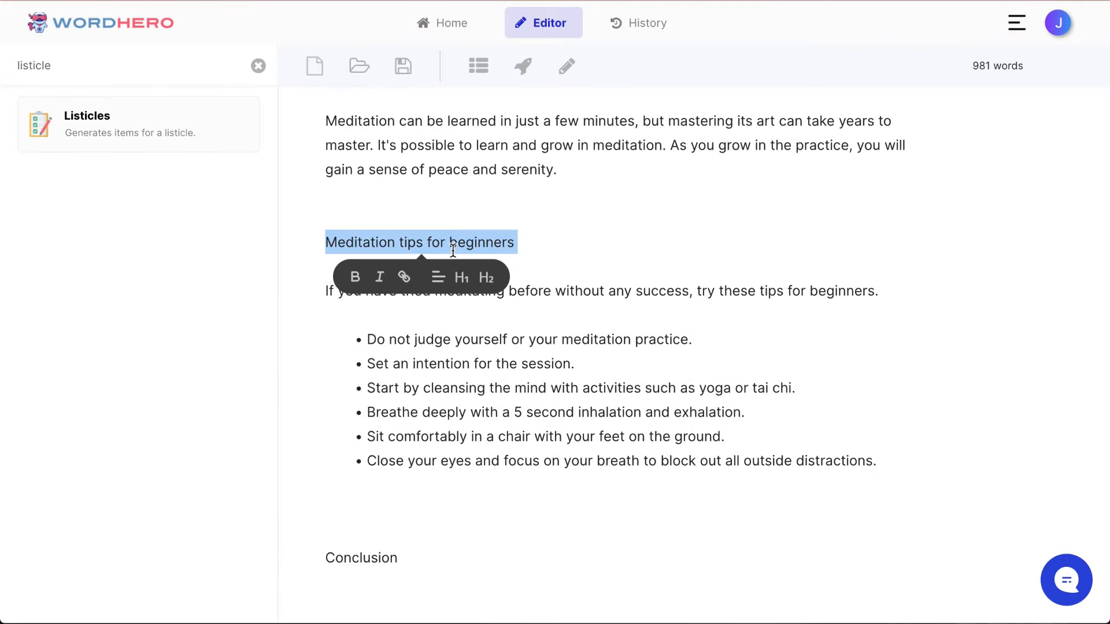
{"action": "left_click", "coordinate": [486, 277]}
Step: Delete one blank line between the bulleted tips and "Conclusion"
{"action": "scroll", "coordinate": [456, 376], "scroll_direction": "down", "scroll_amount": 2}
{"action": "left_click", "coordinate": [441, 404]}
{"action": "scroll", "coordinate": [442, 404], "scroll_direction": "up", "scroll_amount": 5}
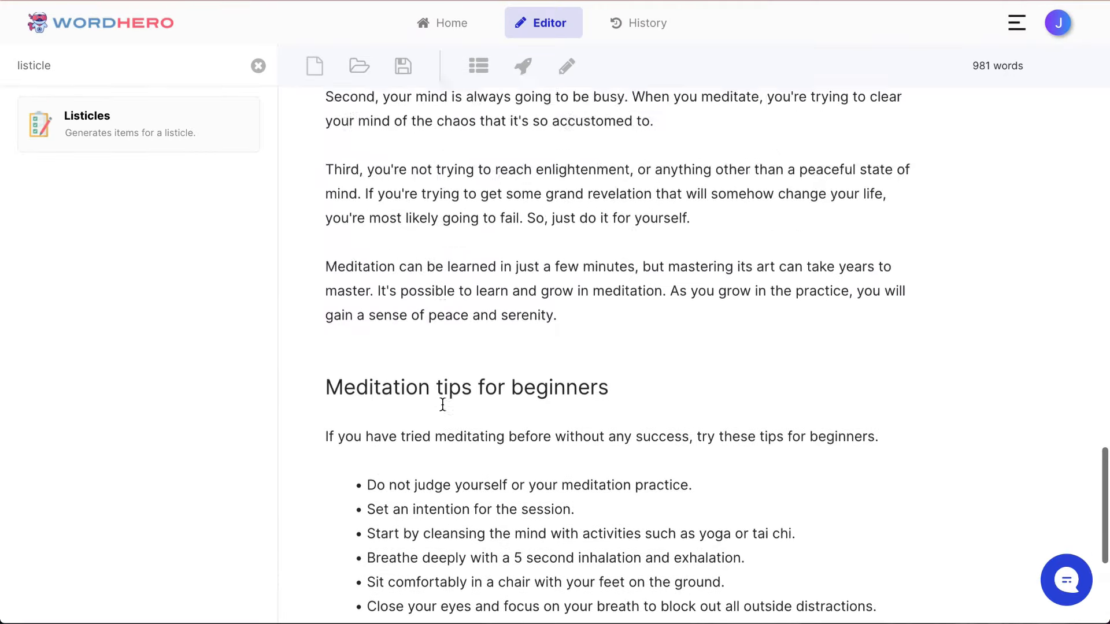
{"action": "scroll", "coordinate": [442, 404], "scroll_direction": "up", "scroll_amount": 15}
{"action": "scroll", "coordinate": [443, 404], "scroll_direction": "down", "scroll_amount": 15}
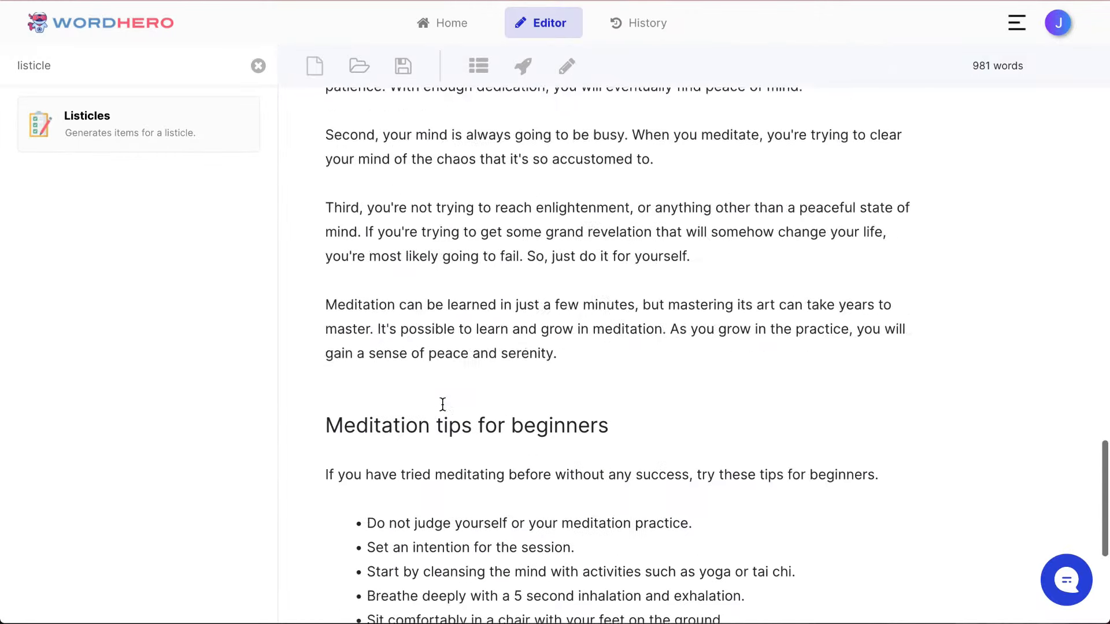
{"action": "scroll", "coordinate": [442, 404], "scroll_direction": "down", "scroll_amount": 6}
{"action": "left_click", "coordinate": [412, 386]}
{"action": "key", "text": "BackSpace"}
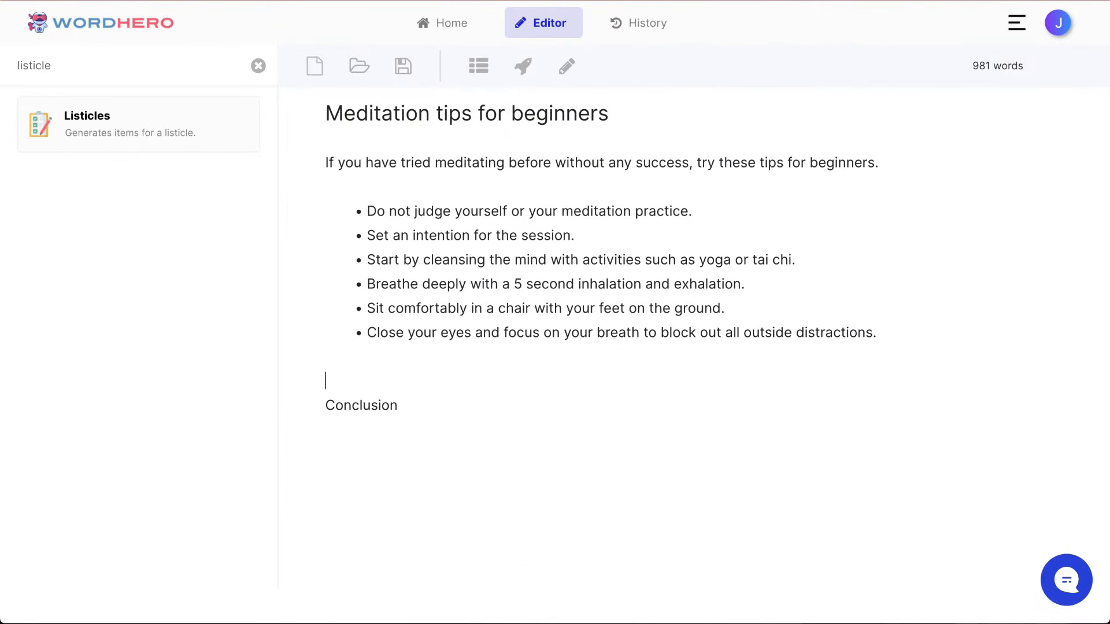
Step: Generate AI text below "Conclusion" from that title with the blog intro writer
{"action": "left_click", "coordinate": [326, 405]}
{"action": "key", "text": "shift+End"}
{"action": "left_click", "coordinate": [524, 67]}
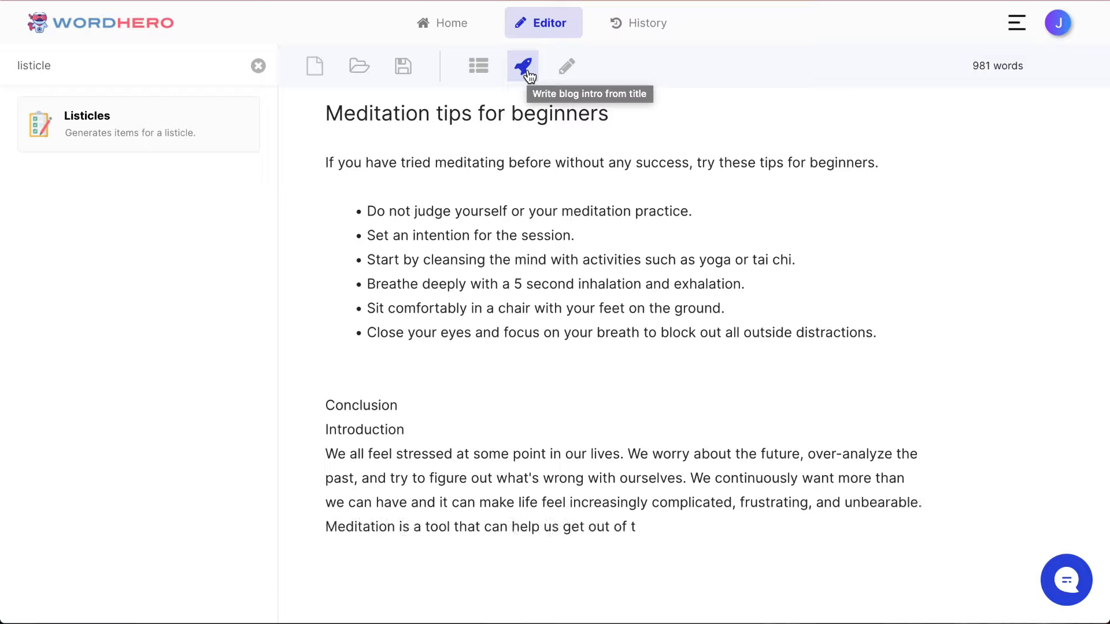
Step: Replace the generated "Introduction" line under "Conclusion" with a blank line, and try to format "Conclusion" as an H2 heading
{"action": "double_click", "coordinate": [377, 429]}
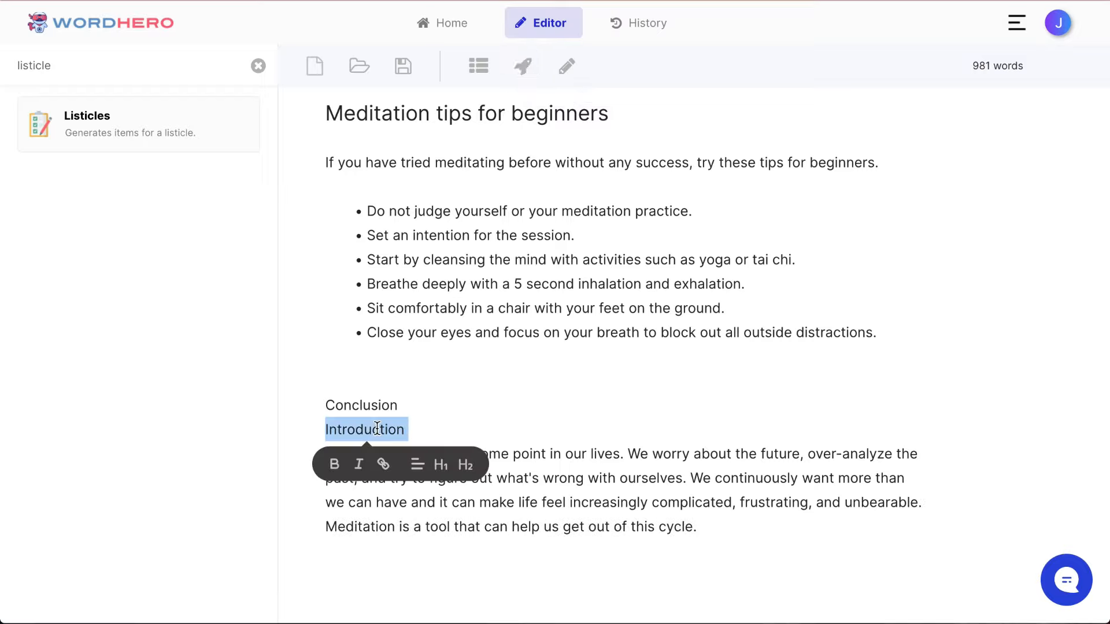
{"action": "key", "text": "Delete"}
{"action": "key", "text": "Delete"}
{"action": "key", "text": "Return"}
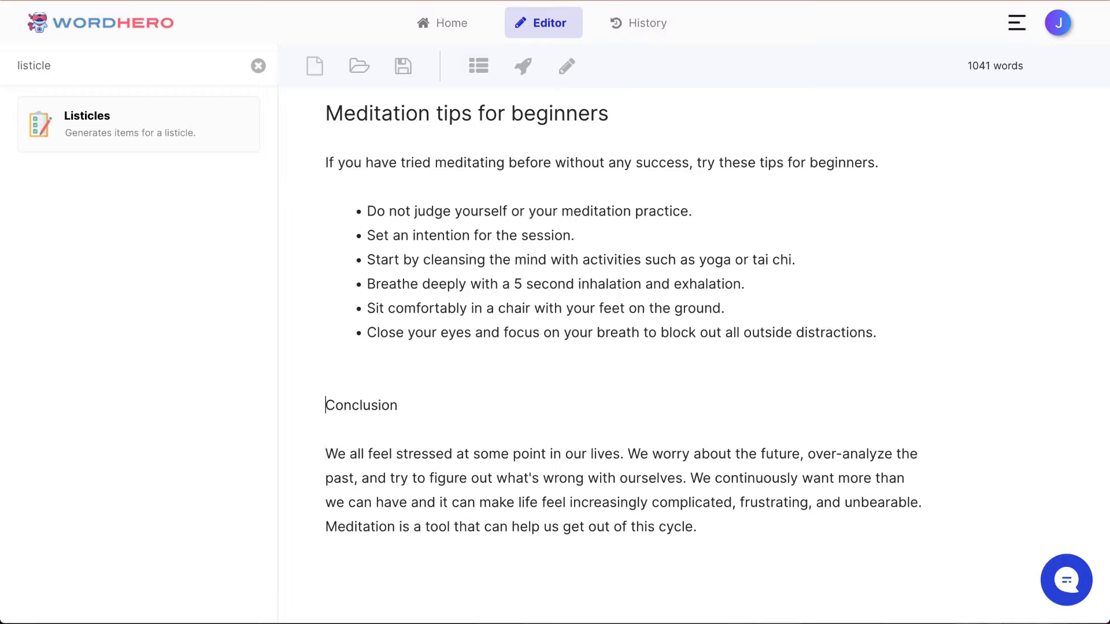
{"action": "key", "text": "shift+Down"}
{"action": "left_click", "coordinate": [467, 442]}
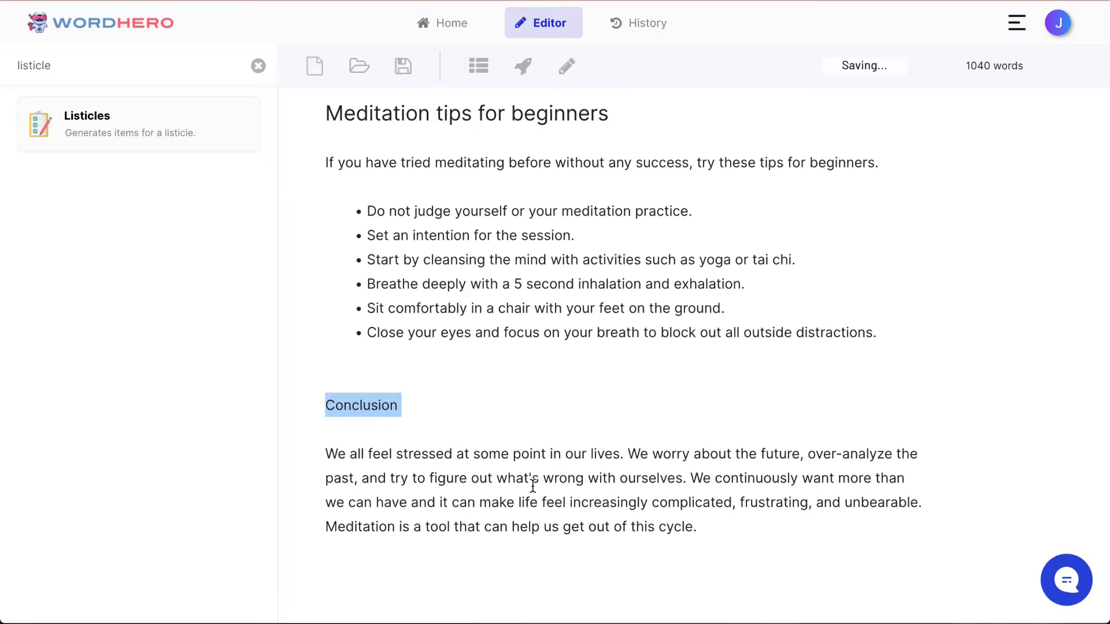
Step: Continue the conclusion paragraph with AI-written text after "get out of this cycle."
{"action": "scroll", "coordinate": [607, 457], "scroll_direction": "down", "scroll_amount": 3}
{"action": "left_click", "coordinate": [736, 402]}
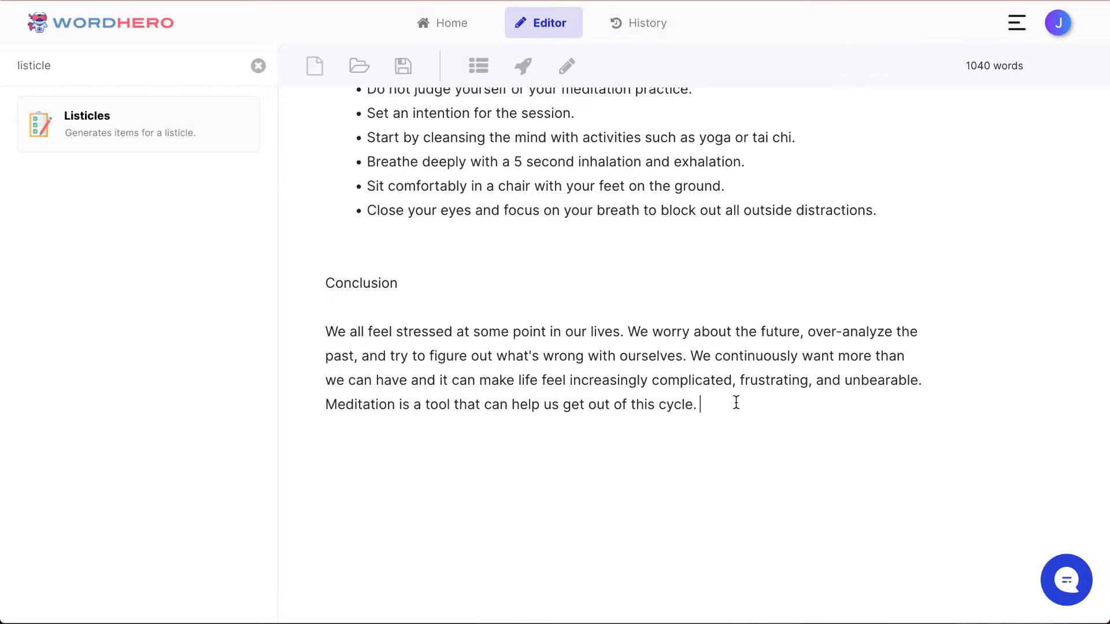
{"action": "scroll", "coordinate": [647, 177], "scroll_direction": "up", "scroll_amount": 1}
{"action": "left_click", "coordinate": [566, 67]}
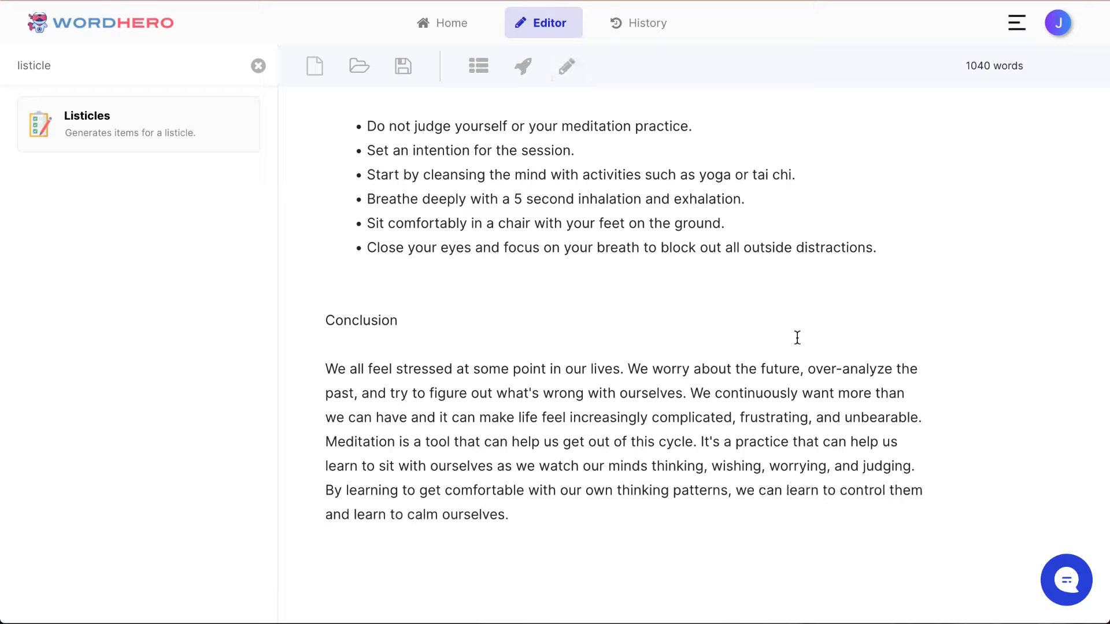
Step: Start a new paragraph at "Meditation is a tool" in the conclusion and format "Conclusion" as an H2 heading
{"action": "left_click", "coordinate": [338, 442]}
{"action": "key", "text": "Return"}
{"action": "key", "text": "Return"}
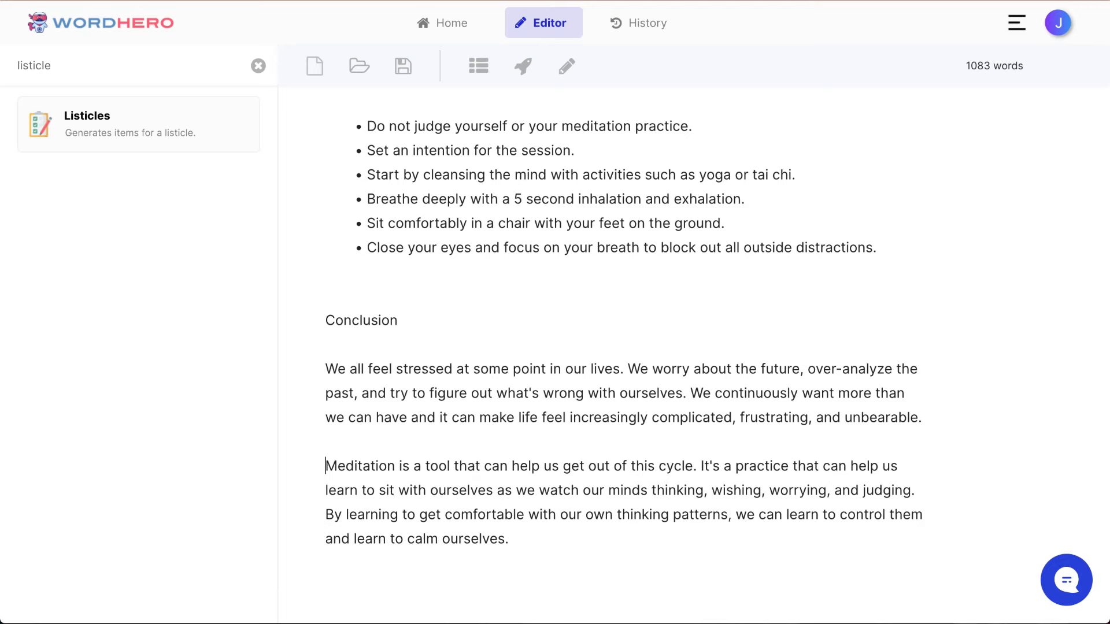
{"action": "scroll", "coordinate": [377, 256], "scroll_direction": "down", "scroll_amount": 1}
{"action": "double_click", "coordinate": [377, 256]}
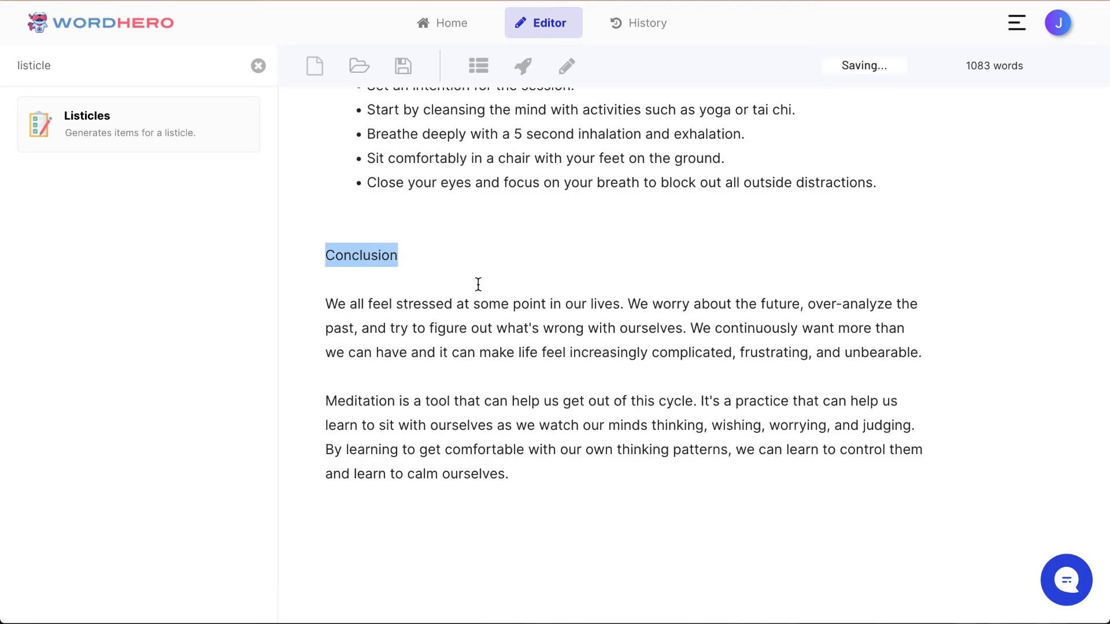
{"action": "left_click_drag", "start_coordinate": [369, 254], "coordinate": [399, 255]}
{"action": "left_click", "coordinate": [467, 291]}
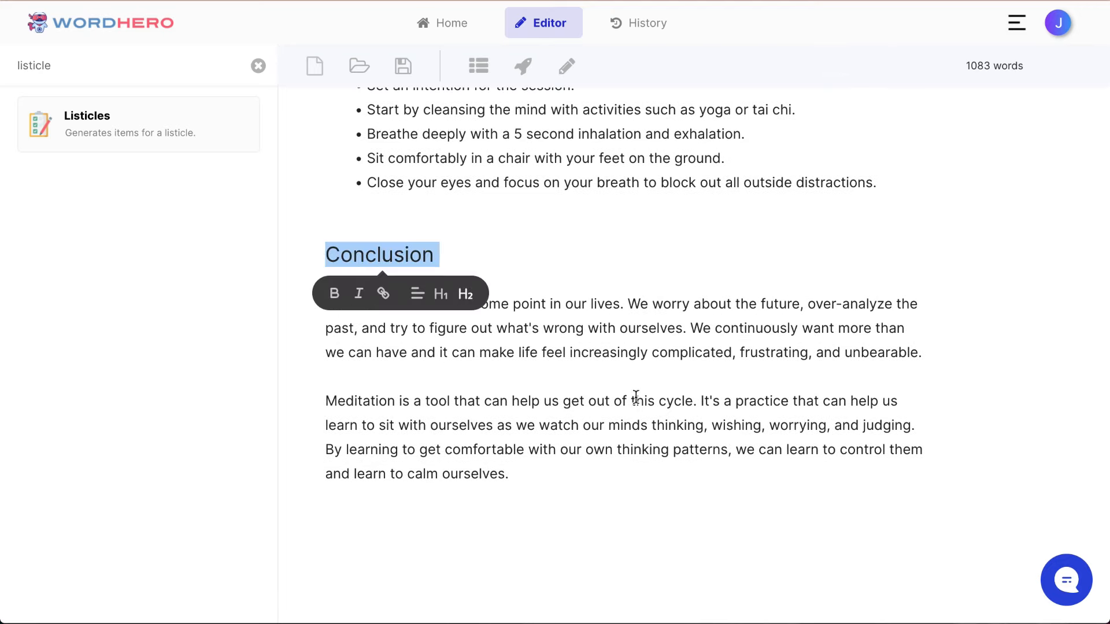
Step: Review the whole article from the title through the section headings and bulleted tips to the conclusion
{"action": "scroll", "coordinate": [636, 397], "scroll_direction": "up", "scroll_amount": 15}
{"action": "scroll", "coordinate": [636, 396], "scroll_direction": "up", "scroll_amount": 20}
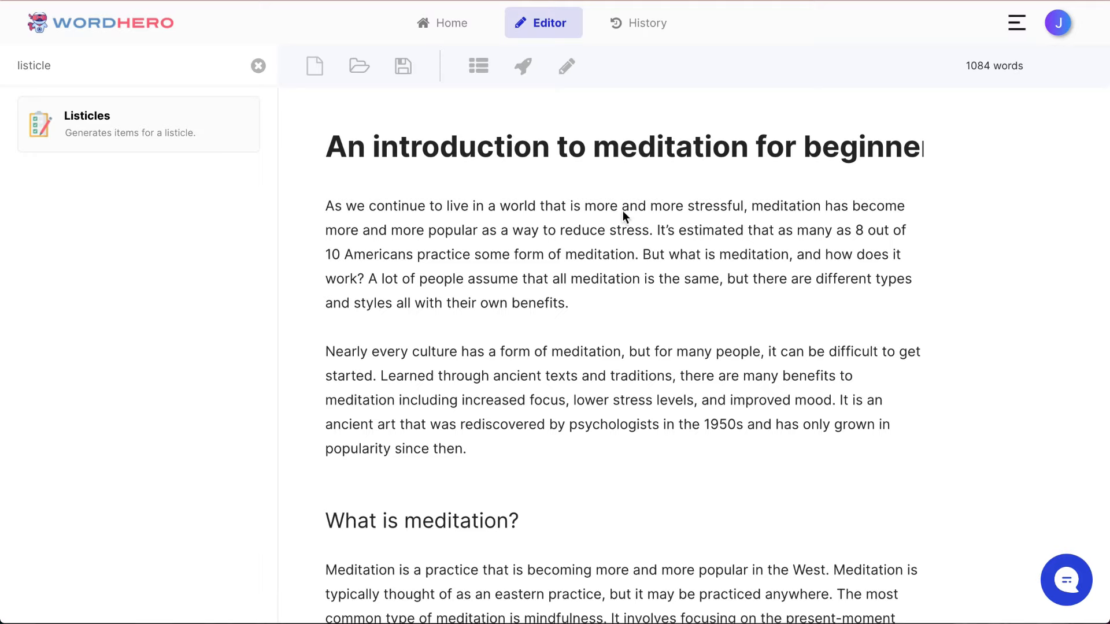
{"action": "scroll", "coordinate": [625, 217], "scroll_direction": "down", "scroll_amount": 10}
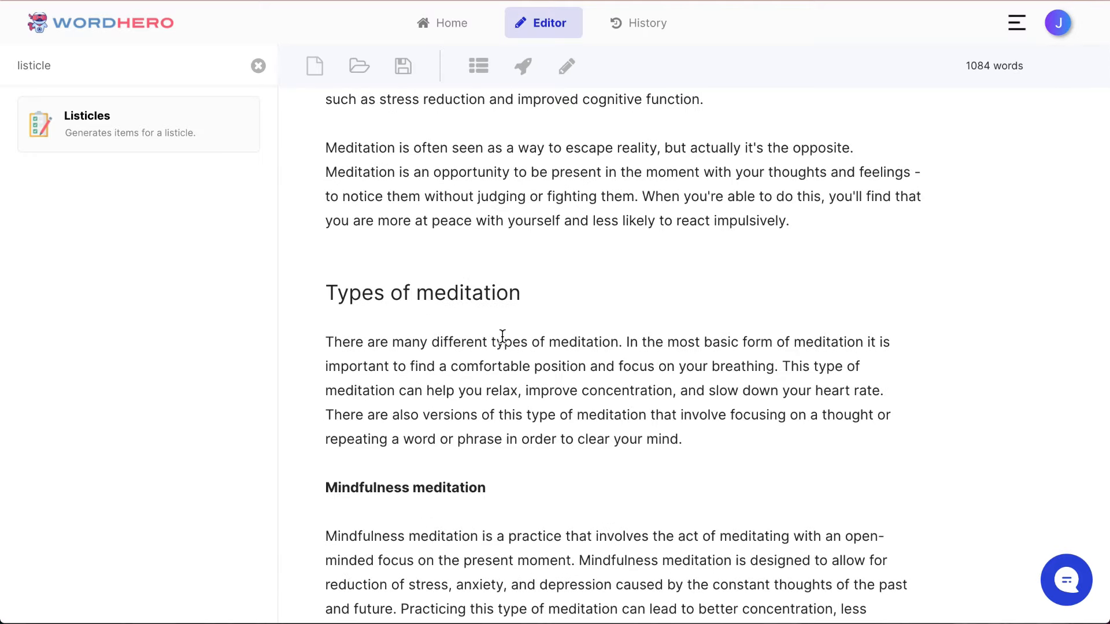
{"action": "scroll", "coordinate": [474, 290], "scroll_direction": "up", "scroll_amount": 6}
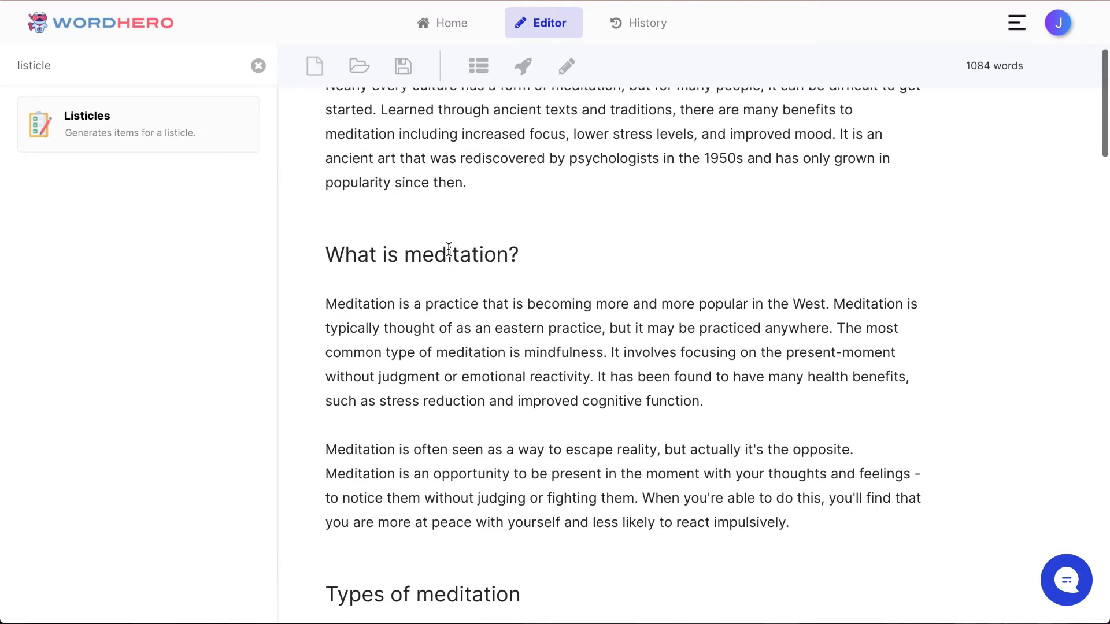
{"action": "scroll", "coordinate": [449, 250], "scroll_direction": "down", "scroll_amount": 20}
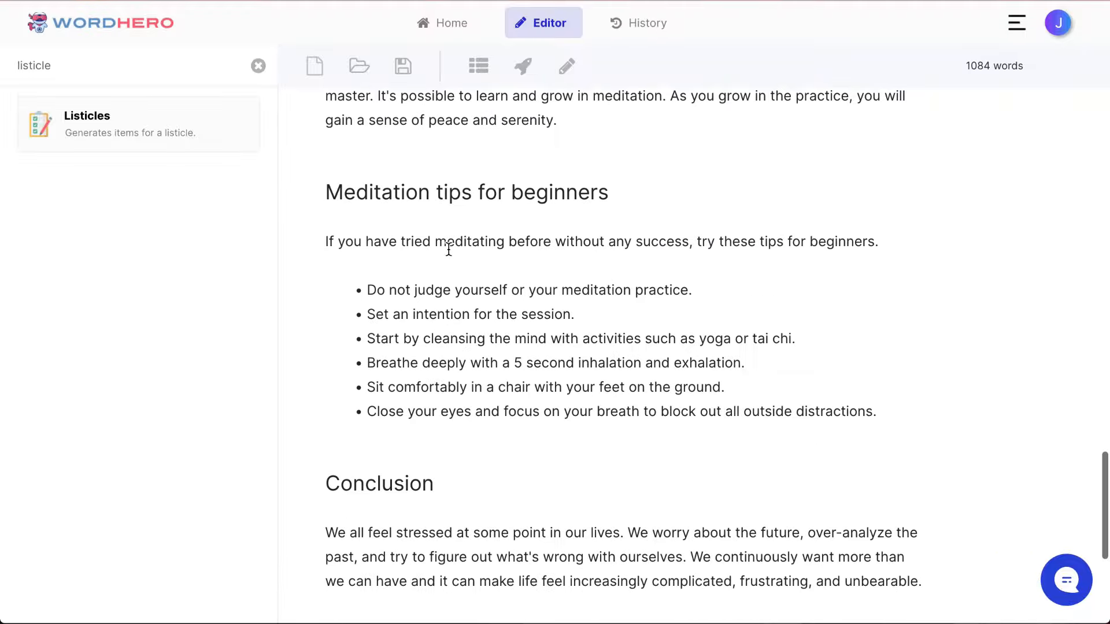
{"action": "scroll", "coordinate": [449, 250], "scroll_direction": "down", "scroll_amount": 6}
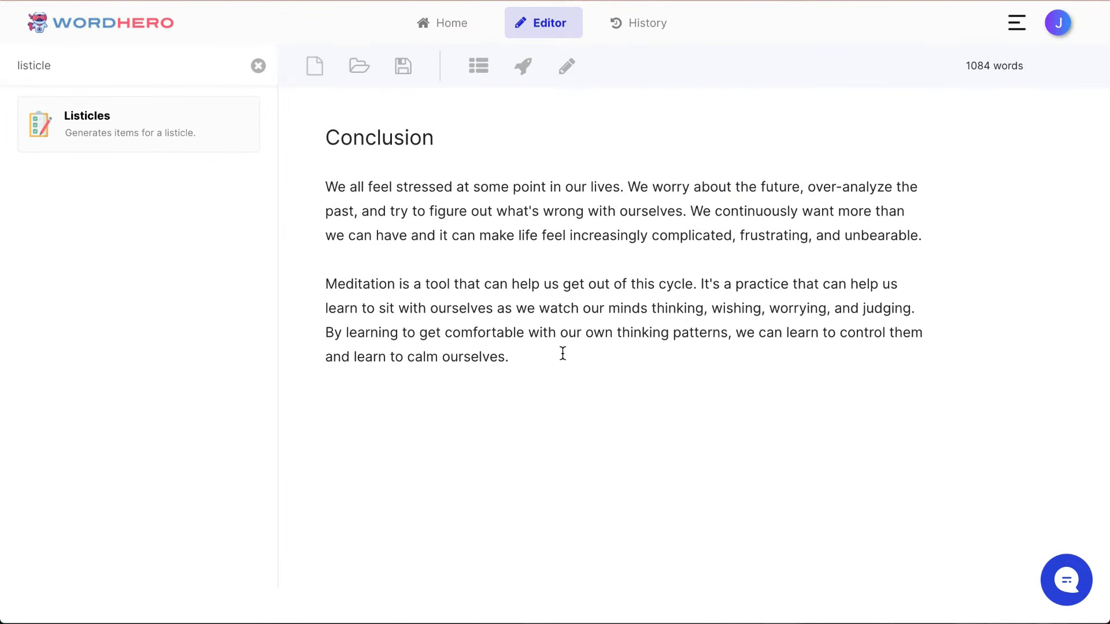
{"action": "scroll", "coordinate": [599, 360], "scroll_direction": "up", "scroll_amount": 20}
{"action": "scroll", "coordinate": [597, 362], "scroll_direction": "down", "scroll_amount": 20}
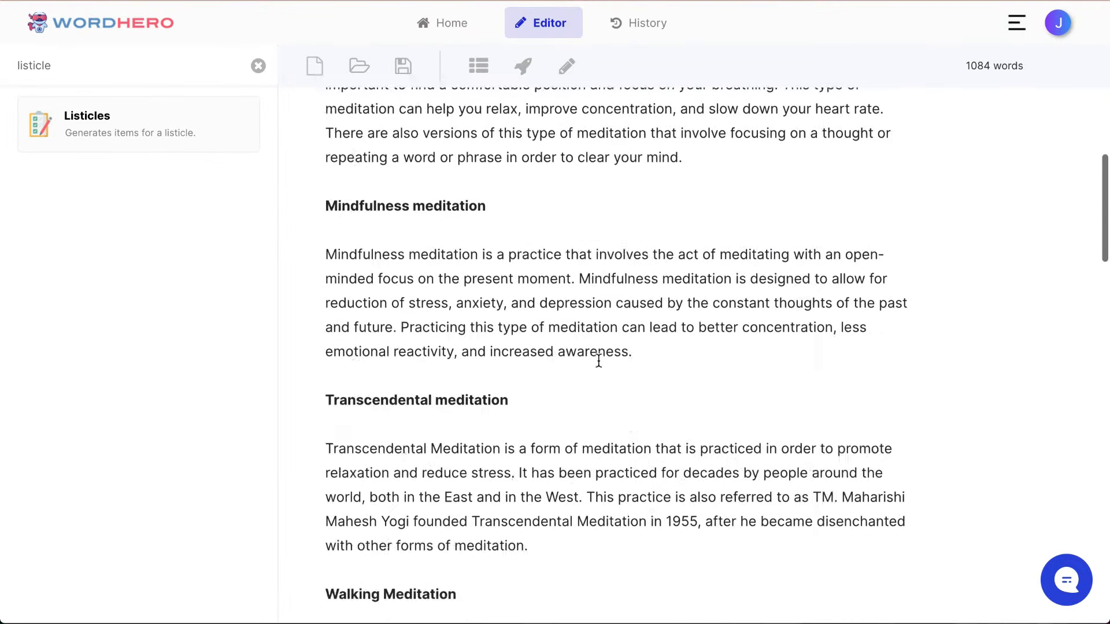
Step: Place the cursor at the end of the conclusion and search the writing tools for "faq"
{"action": "left_click", "coordinate": [574, 358]}
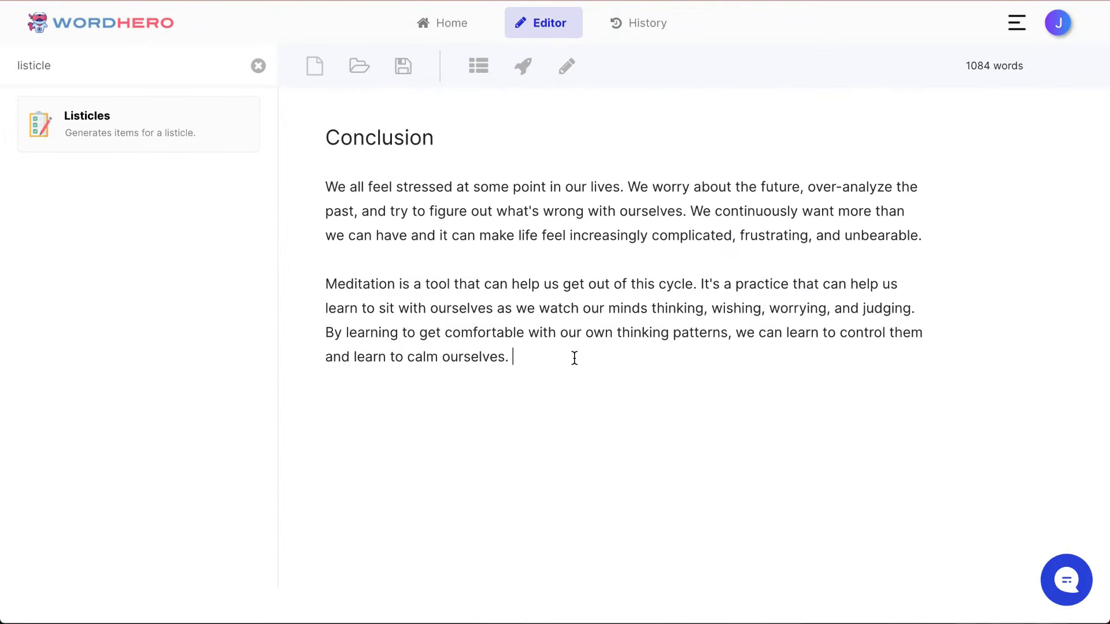
{"action": "left_click", "coordinate": [258, 67]}
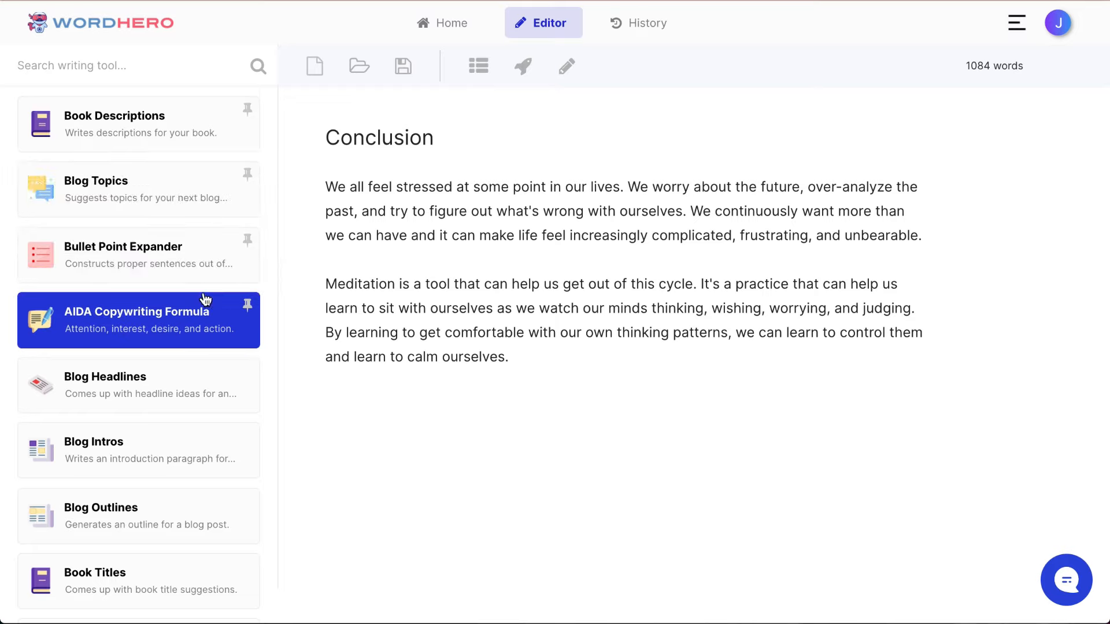
{"action": "scroll", "coordinate": [206, 300], "scroll_direction": "down", "scroll_amount": 8}
{"action": "scroll", "coordinate": [206, 300], "scroll_direction": "down", "scroll_amount": 6}
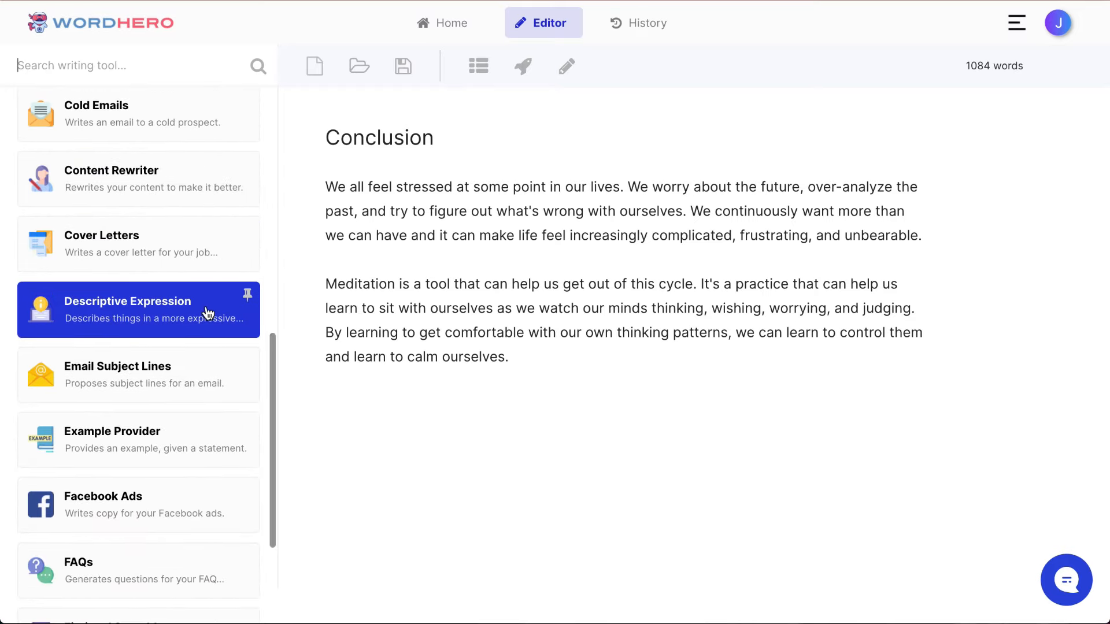
{"action": "scroll", "coordinate": [208, 313], "scroll_direction": "up", "scroll_amount": 10}
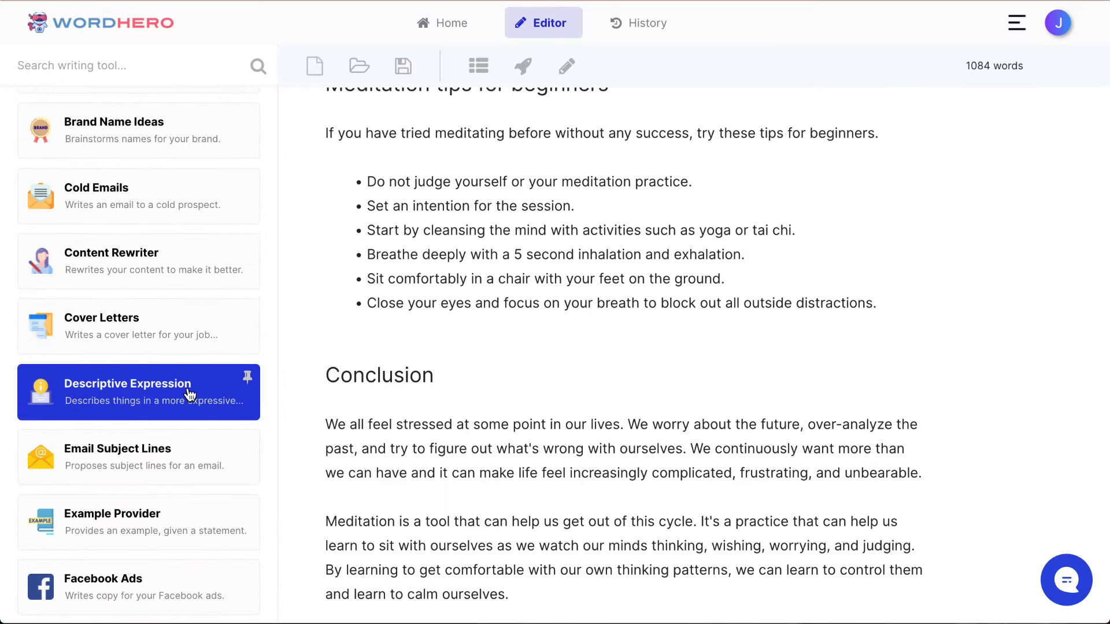
{"action": "scroll", "coordinate": [586, 431], "scroll_direction": "down", "scroll_amount": 4}
{"action": "left_click", "coordinate": [162, 73]}
{"action": "type", "text": "faq"}
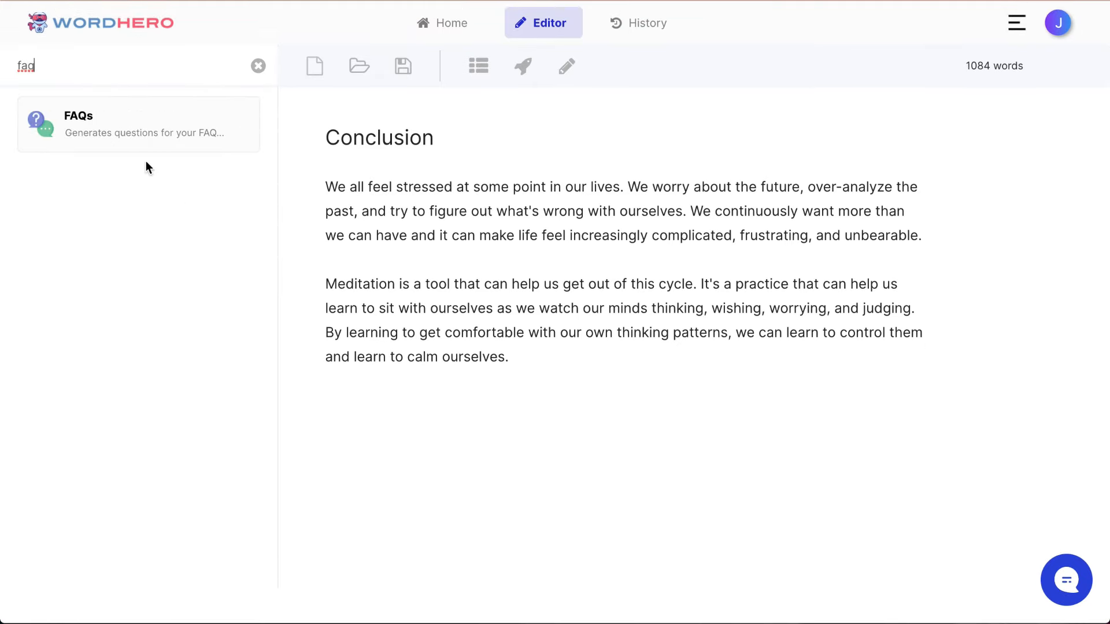
Step: Generate FAQs for the website description "meditation for beginners" and insert all the questions into the article
{"action": "left_click", "coordinate": [141, 130]}
{"action": "left_click", "coordinate": [123, 189]}
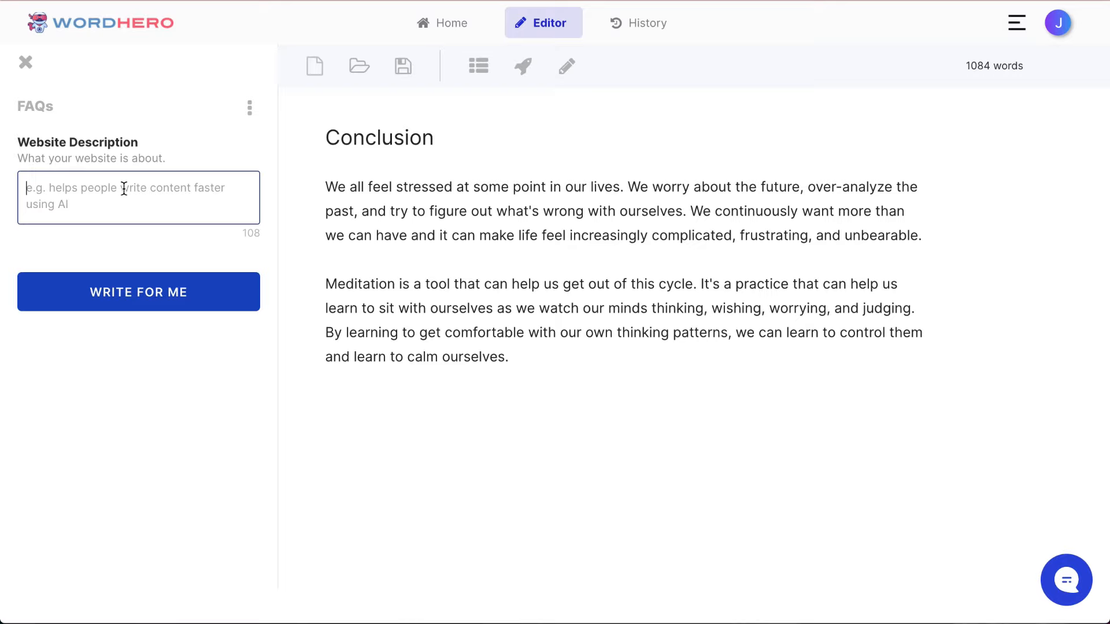
{"action": "type", "text": "meditation for beginners"}
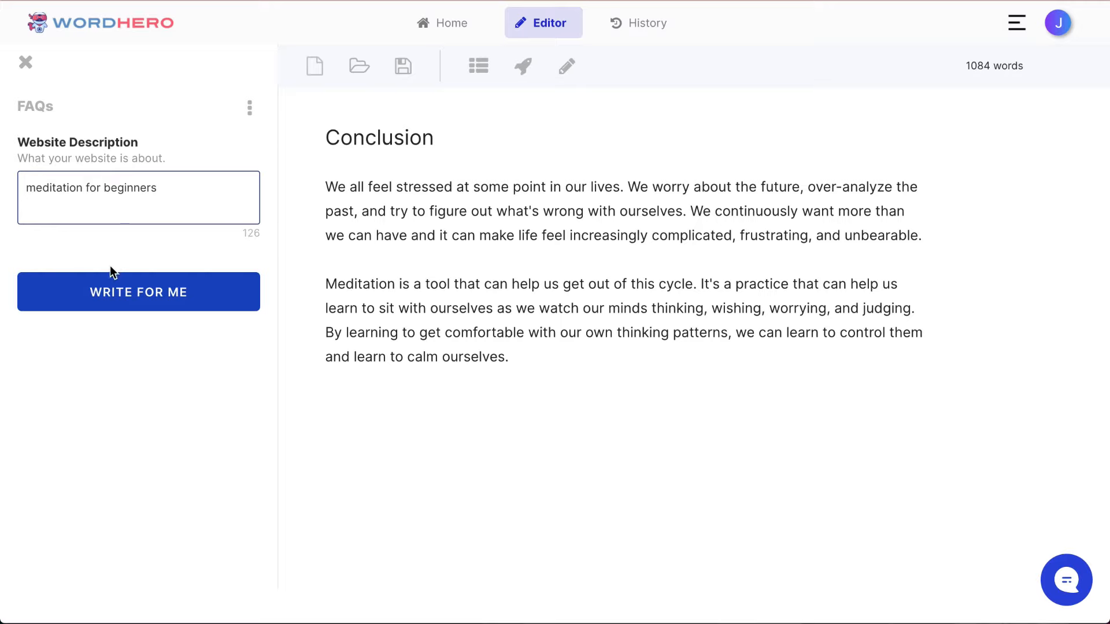
{"action": "left_click", "coordinate": [107, 282]}
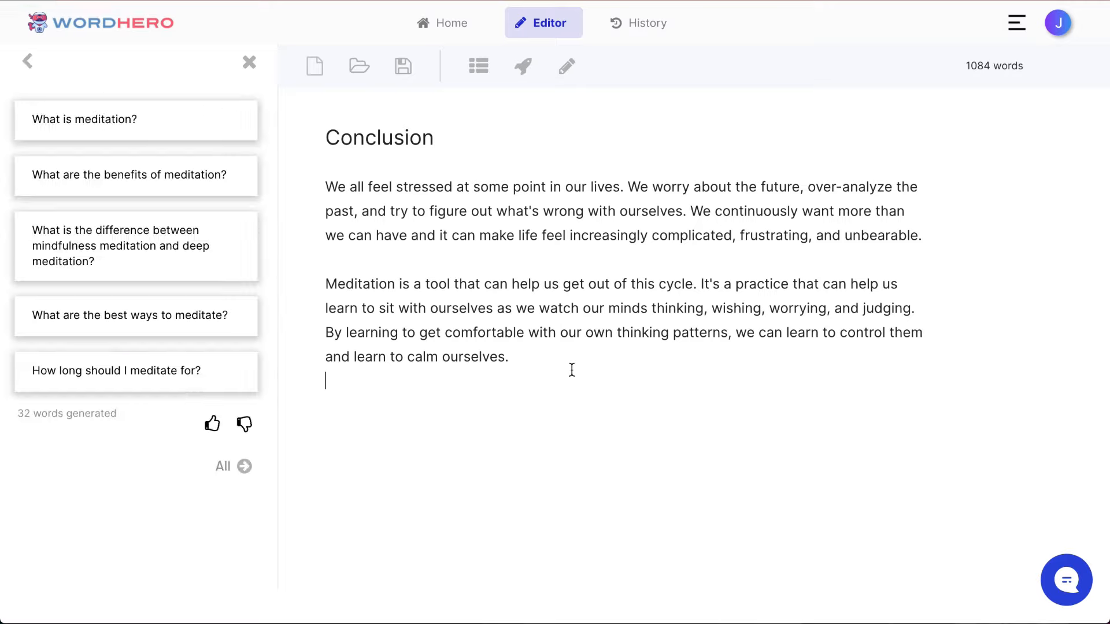
{"action": "left_click", "coordinate": [238, 467]}
Step: Delete the surplus blank lines between the conclusion text and the inserted FAQ questions
{"action": "scroll", "coordinate": [453, 450], "scroll_direction": "down", "scroll_amount": 2}
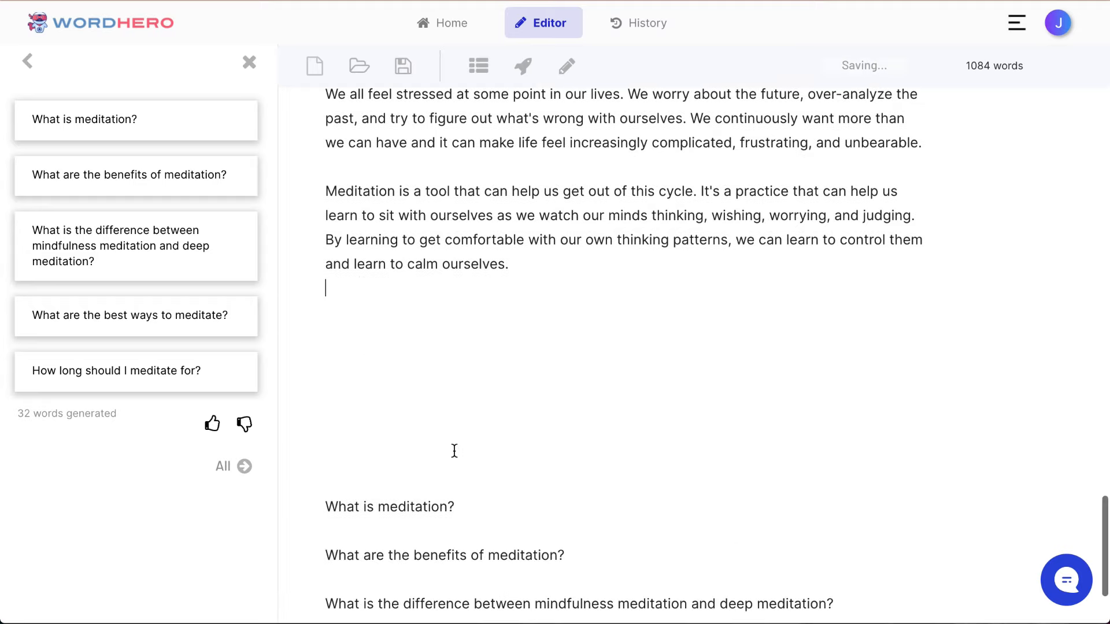
{"action": "left_click", "coordinate": [444, 456]}
{"action": "key", "text": "Delete"}
{"action": "key", "text": "BackSpace"}
{"action": "key", "text": "BackSpace"}
{"action": "key", "text": "BackSpace"}
{"action": "key", "text": "BackSpace"}
{"action": "key", "text": "BackSpace"}
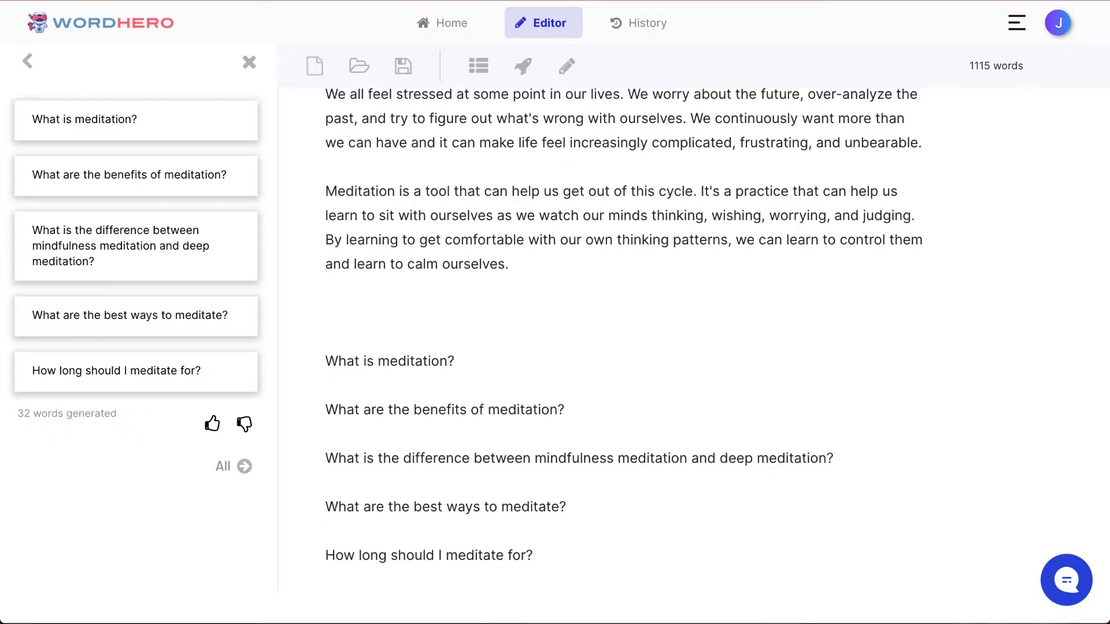
{"action": "scroll", "coordinate": [567, 513], "scroll_direction": "down", "scroll_amount": 1}
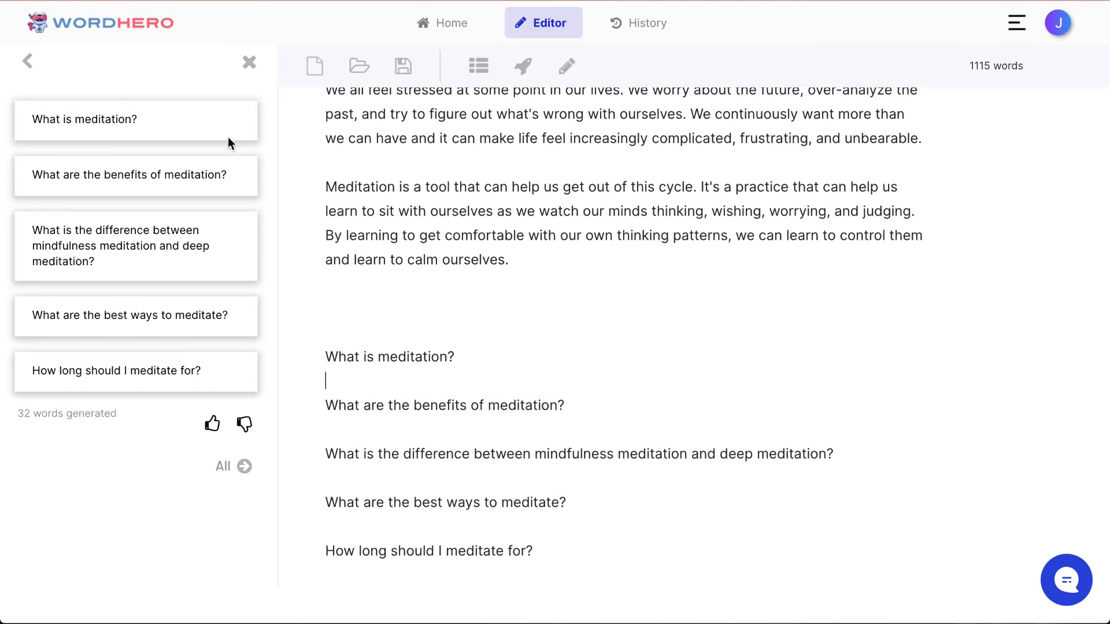
Step: Leave the FAQs tool, search the writing tools for "quora" and open Quora Answers
{"action": "left_click", "coordinate": [31, 68]}
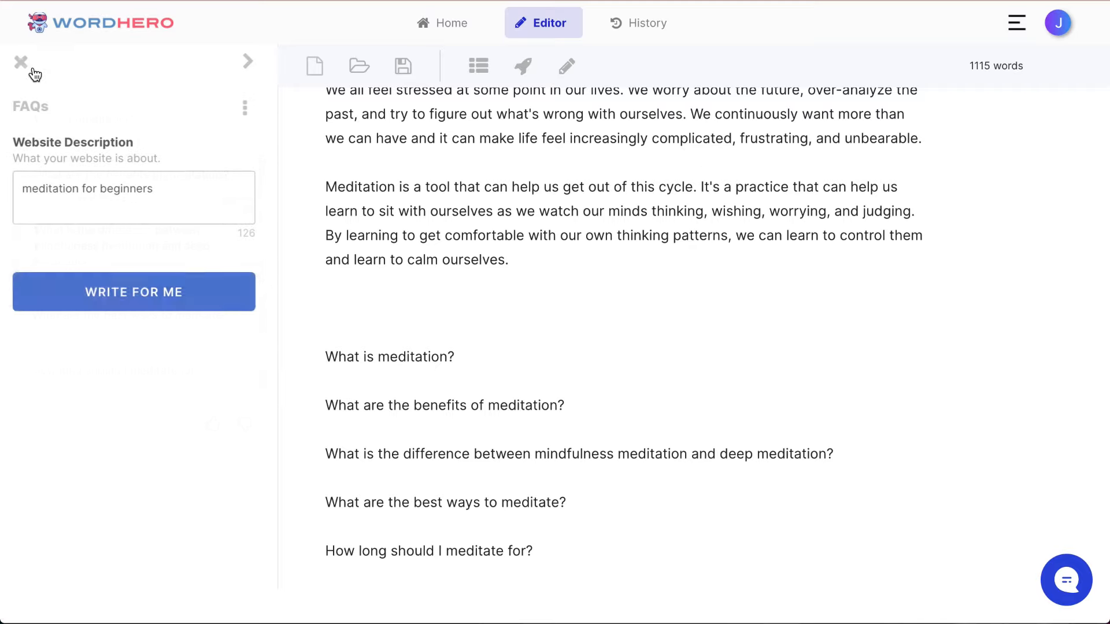
{"action": "left_click", "coordinate": [19, 65]}
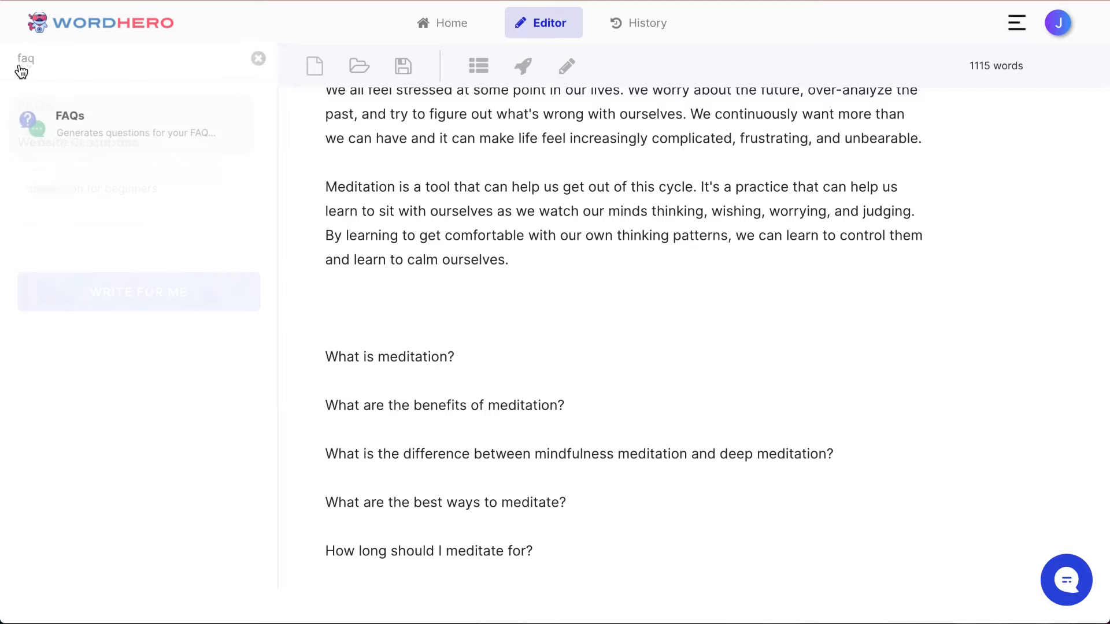
{"action": "left_click", "coordinate": [259, 65]}
{"action": "left_click", "coordinate": [139, 55]}
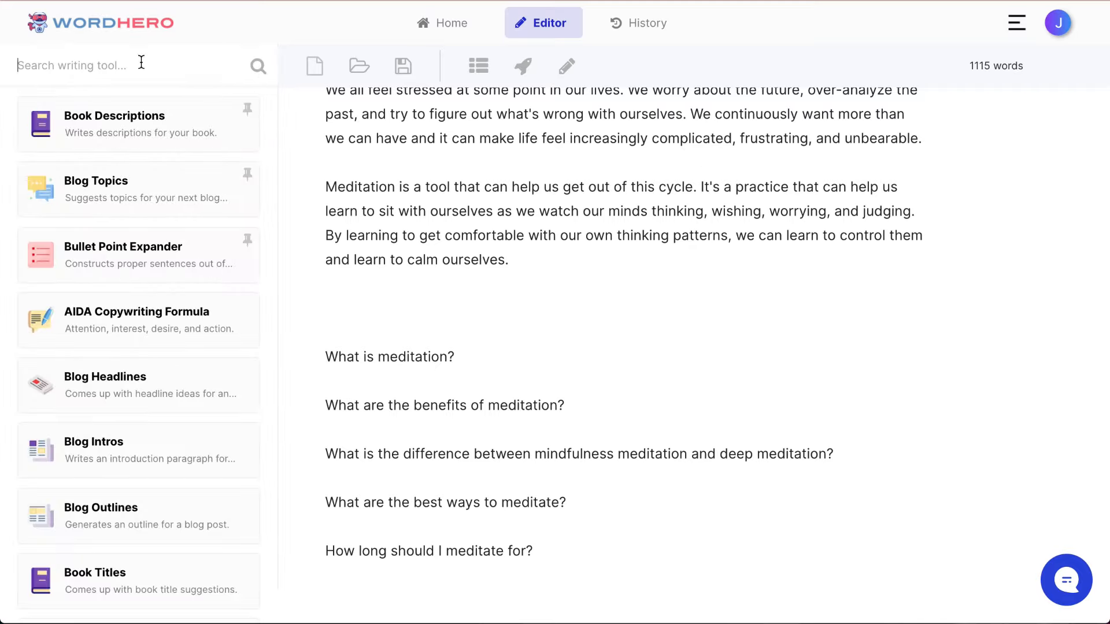
{"action": "type", "text": "quora"}
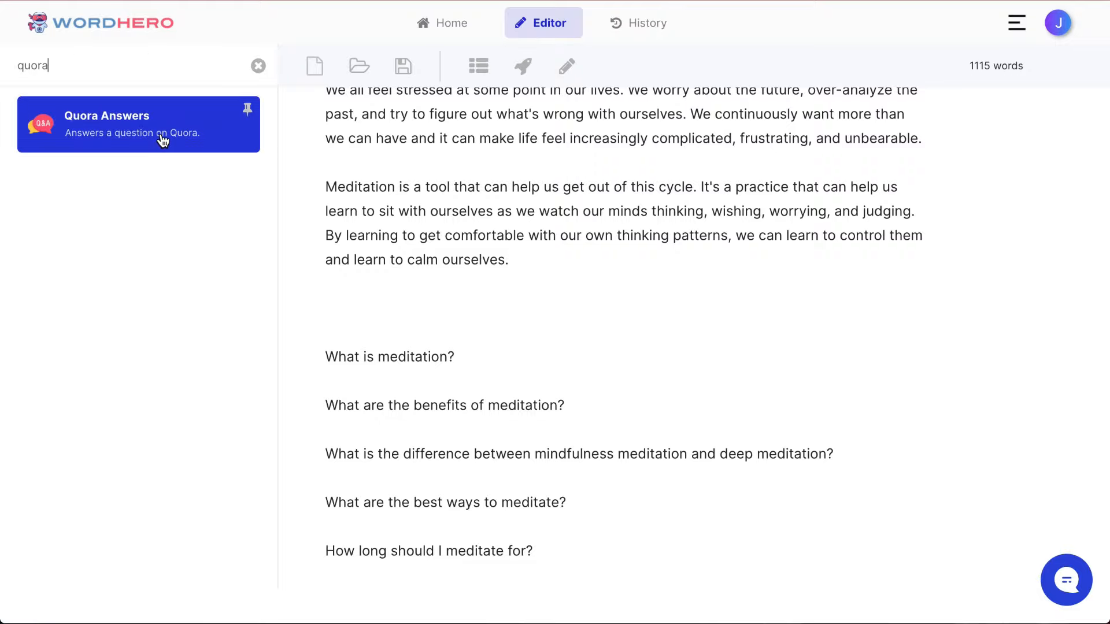
{"action": "left_click", "coordinate": [161, 136]}
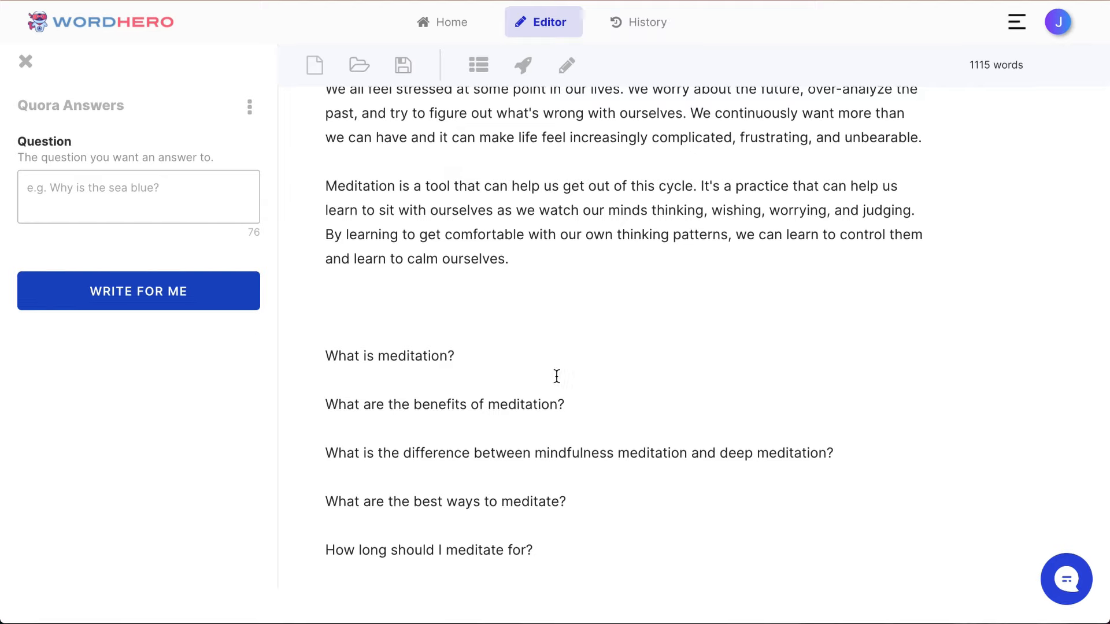
Step: Generate an answer to the copied question "How long should I meditate for?" and insert it below that question
{"action": "double_click", "coordinate": [430, 358]}
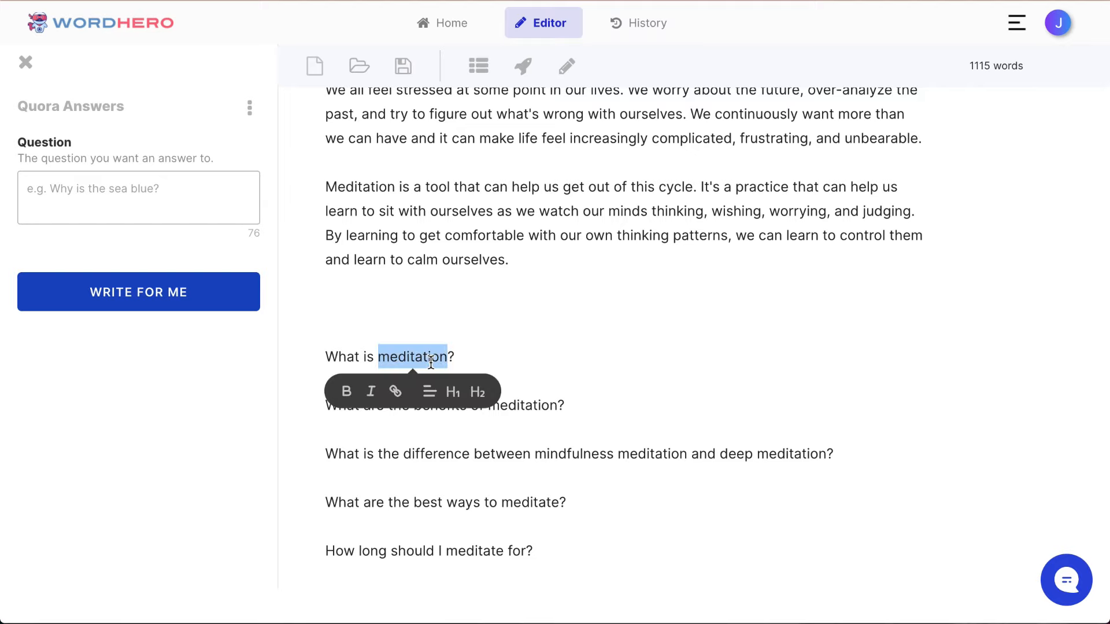
{"action": "left_click", "coordinate": [463, 532]}
{"action": "triple_click", "coordinate": [446, 547]}
{"action": "key", "text": "ctrl+c"}
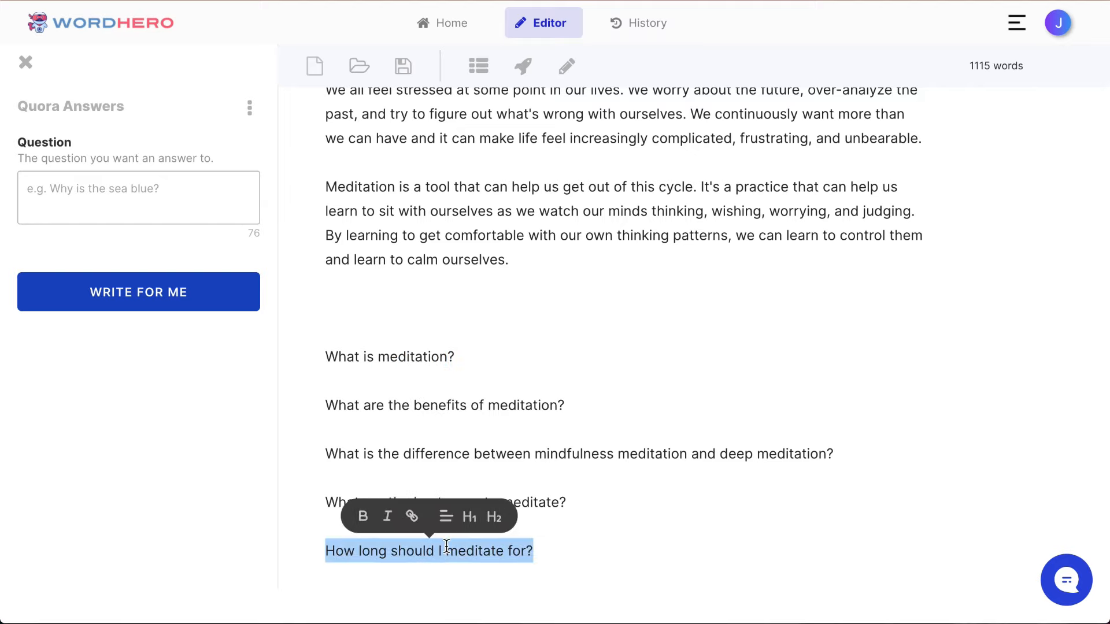
{"action": "left_click", "coordinate": [165, 204]}
{"action": "key", "text": "ctrl+v"}
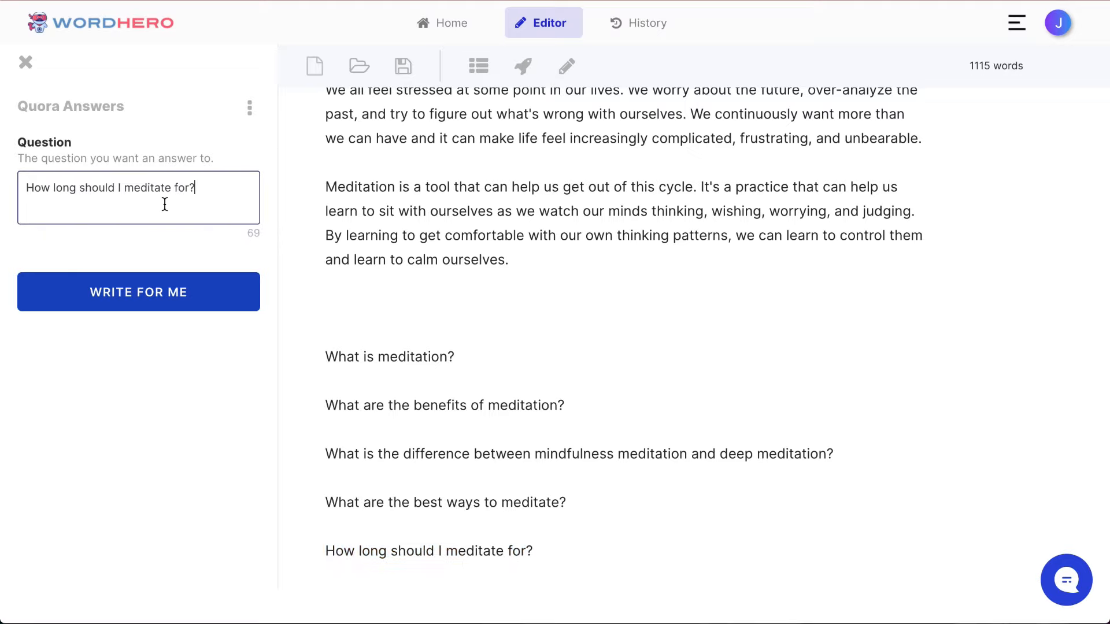
{"action": "left_click", "coordinate": [113, 303]}
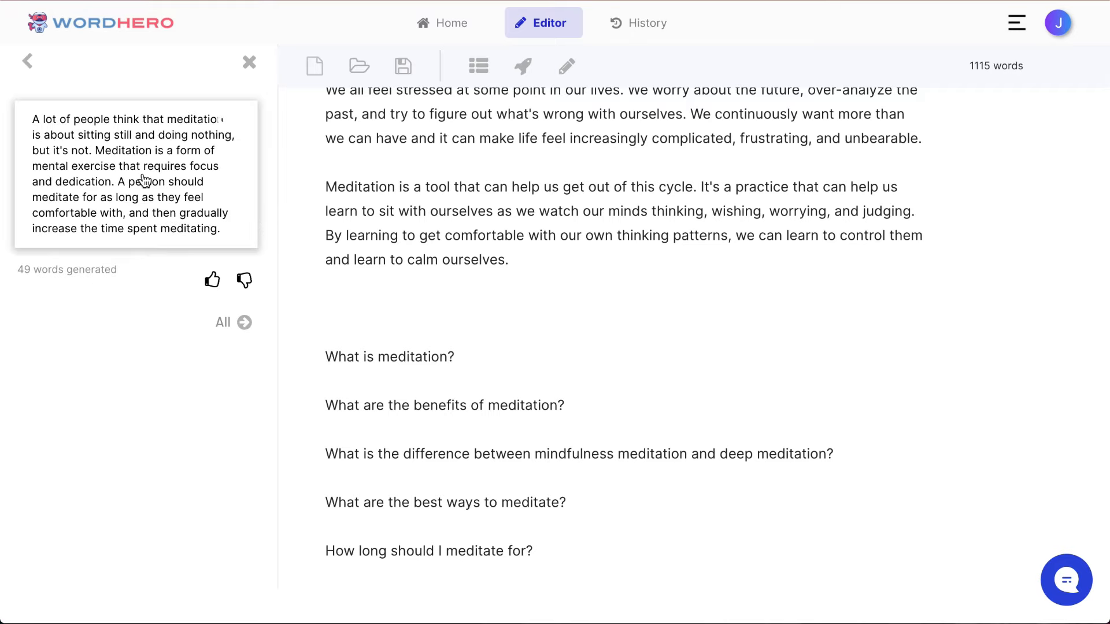
{"action": "left_click", "coordinate": [144, 182]}
{"action": "left_click", "coordinate": [240, 322]}
{"action": "scroll", "coordinate": [450, 435], "scroll_direction": "down", "scroll_amount": 2}
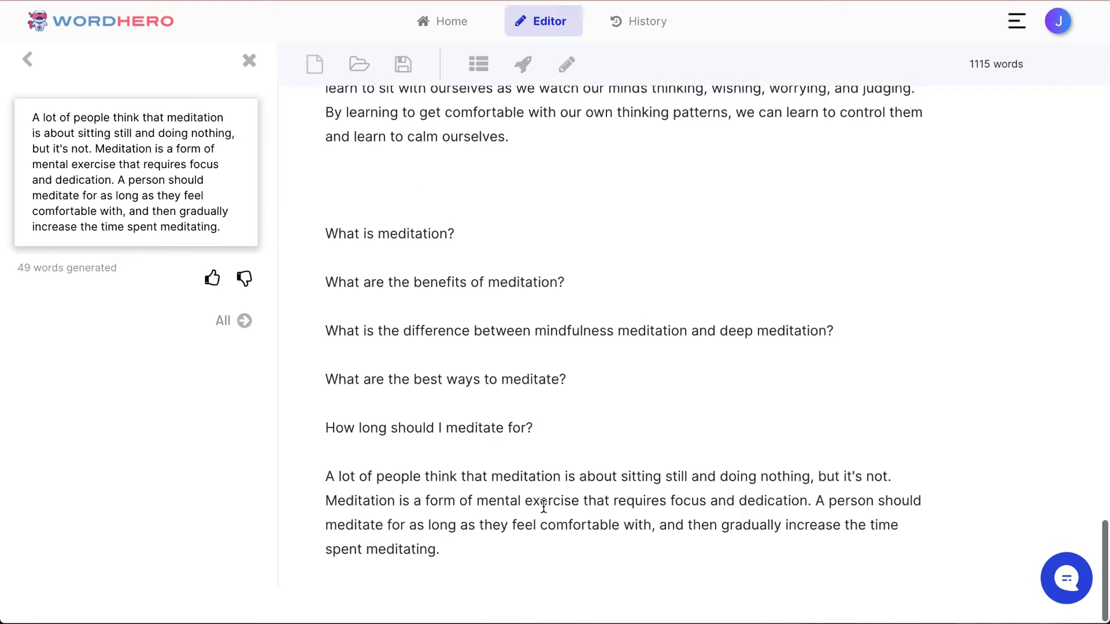
Step: Delete the four unanswered FAQ questions above "How long should I meditate for?"
{"action": "left_click_drag", "start_coordinate": [520, 565], "coordinate": [317, 439]}
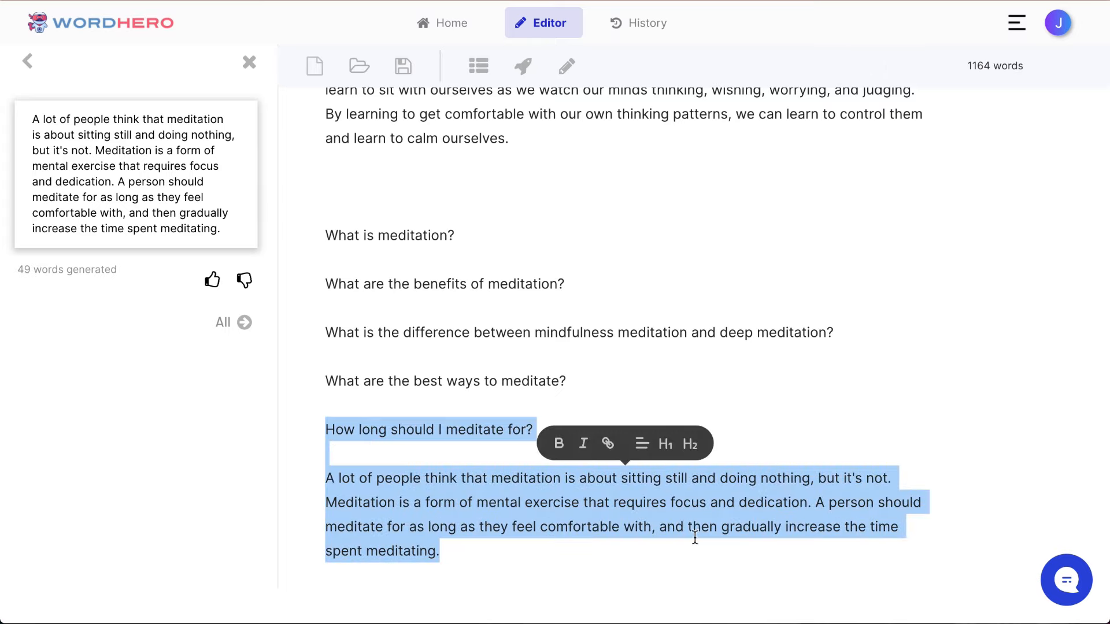
{"action": "scroll", "coordinate": [555, 315], "scroll_direction": "up", "scroll_amount": 1}
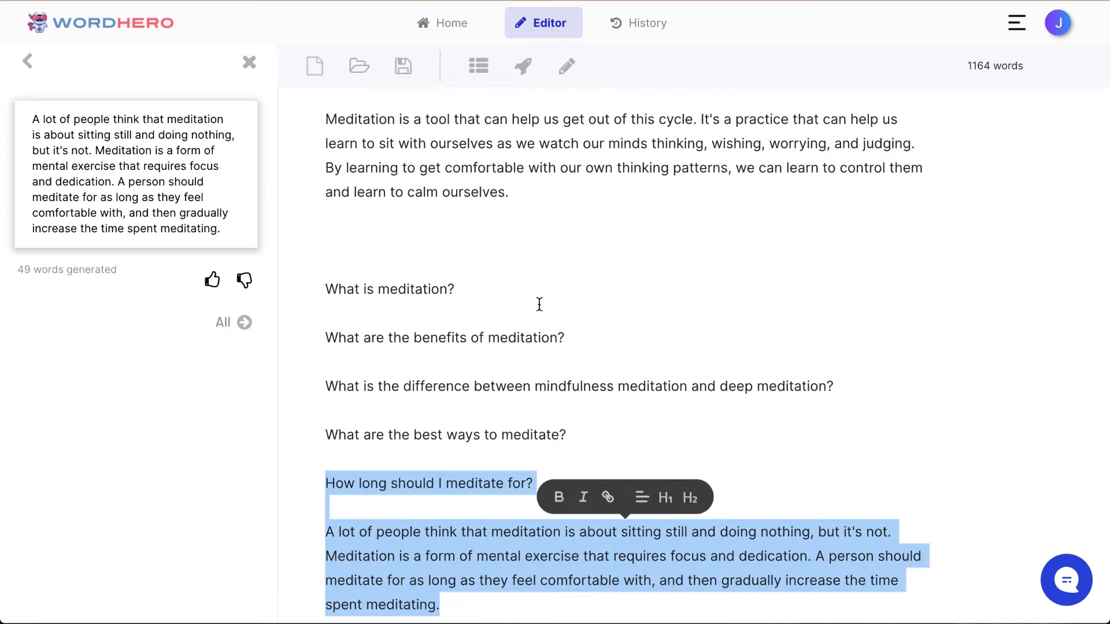
{"action": "scroll", "coordinate": [538, 304], "scroll_direction": "up", "scroll_amount": 4}
{"action": "scroll", "coordinate": [539, 305], "scroll_direction": "down", "scroll_amount": 1}
{"action": "scroll", "coordinate": [539, 305], "scroll_direction": "down", "scroll_amount": 4}
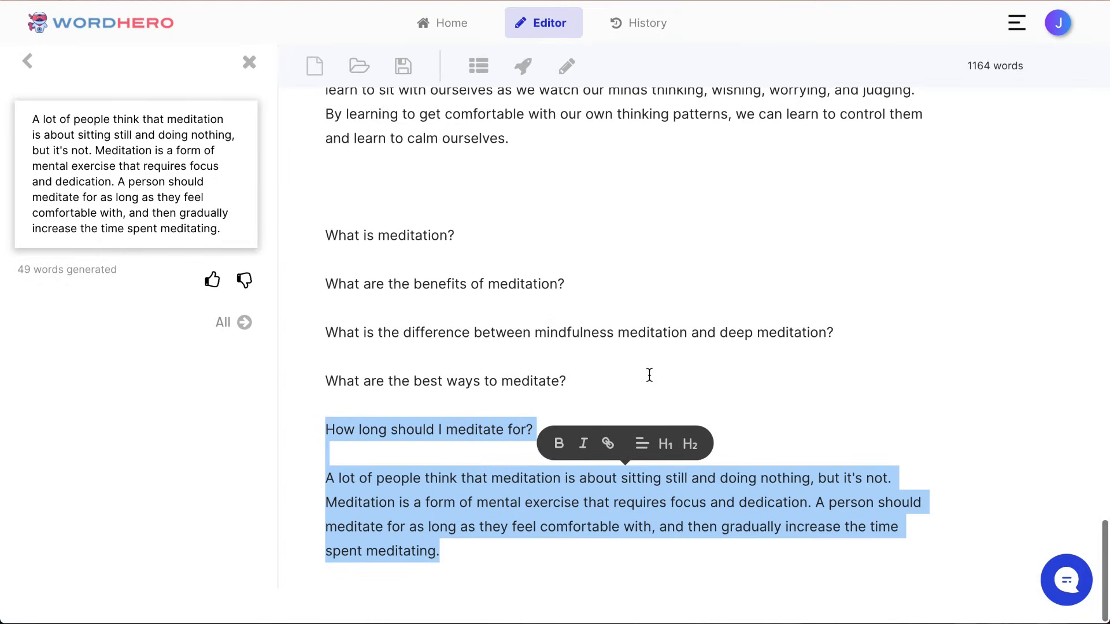
{"action": "left_click", "coordinate": [672, 389]}
{"action": "left_click_drag", "start_coordinate": [671, 389], "coordinate": [405, 208]}
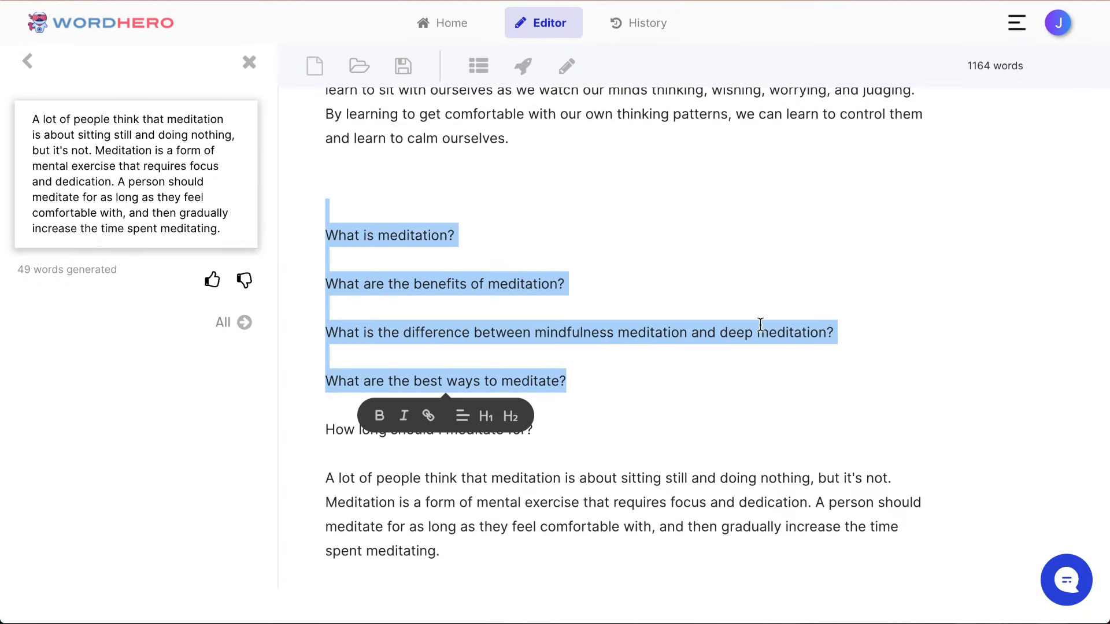
{"action": "key", "text": "BackSpace"}
Step: Move the question "How long should I meditate for?" and its answer to just before the "Meditation tips for beginners" section
{"action": "left_click_drag", "start_coordinate": [540, 549], "coordinate": [324, 426]}
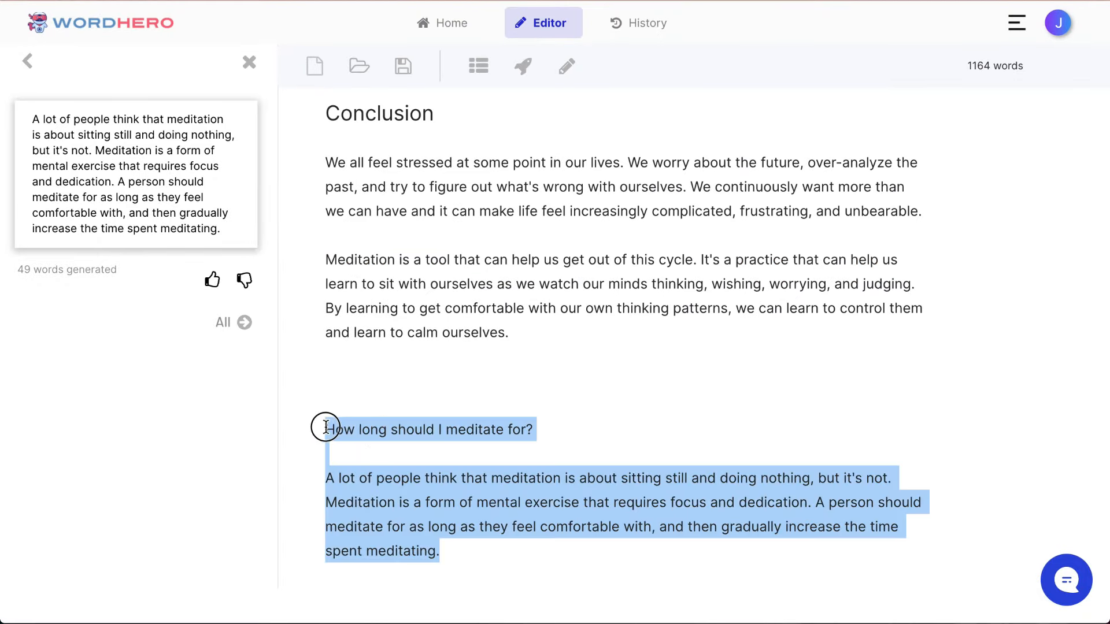
{"action": "left_click_drag", "start_coordinate": [580, 548], "coordinate": [320, 428]}
{"action": "scroll", "coordinate": [571, 346], "scroll_direction": "up", "scroll_amount": 10}
{"action": "scroll", "coordinate": [571, 346], "scroll_direction": "up", "scroll_amount": 4}
{"action": "scroll", "coordinate": [571, 345], "scroll_direction": "down", "scroll_amount": 5}
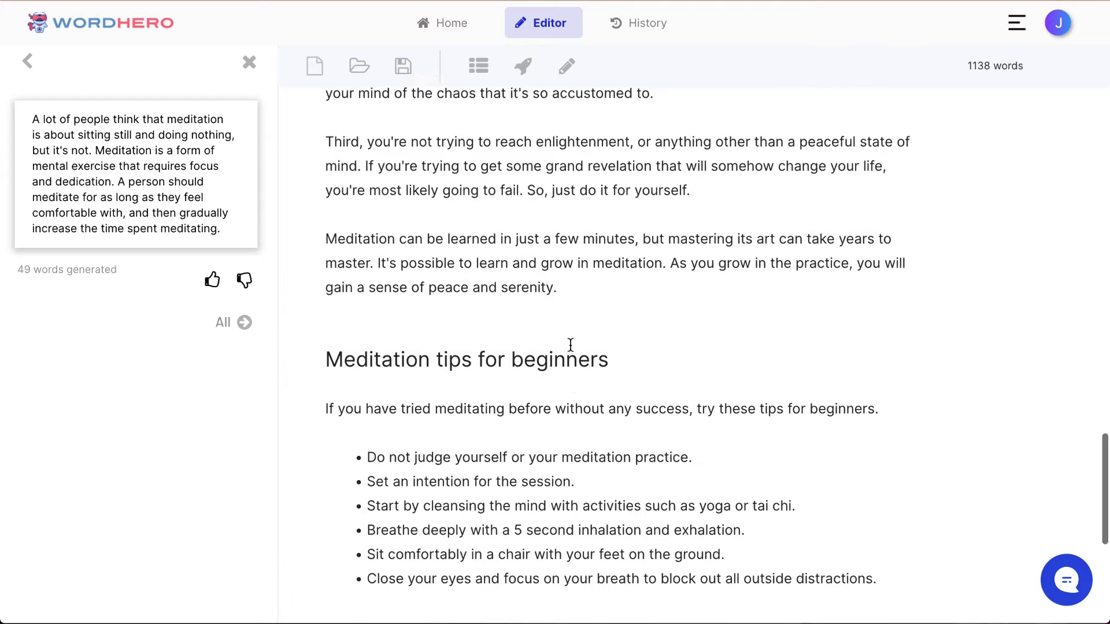
{"action": "left_click", "coordinate": [631, 241]}
{"action": "key", "text": "Return"}
{"action": "key", "text": "ctrl+v"}
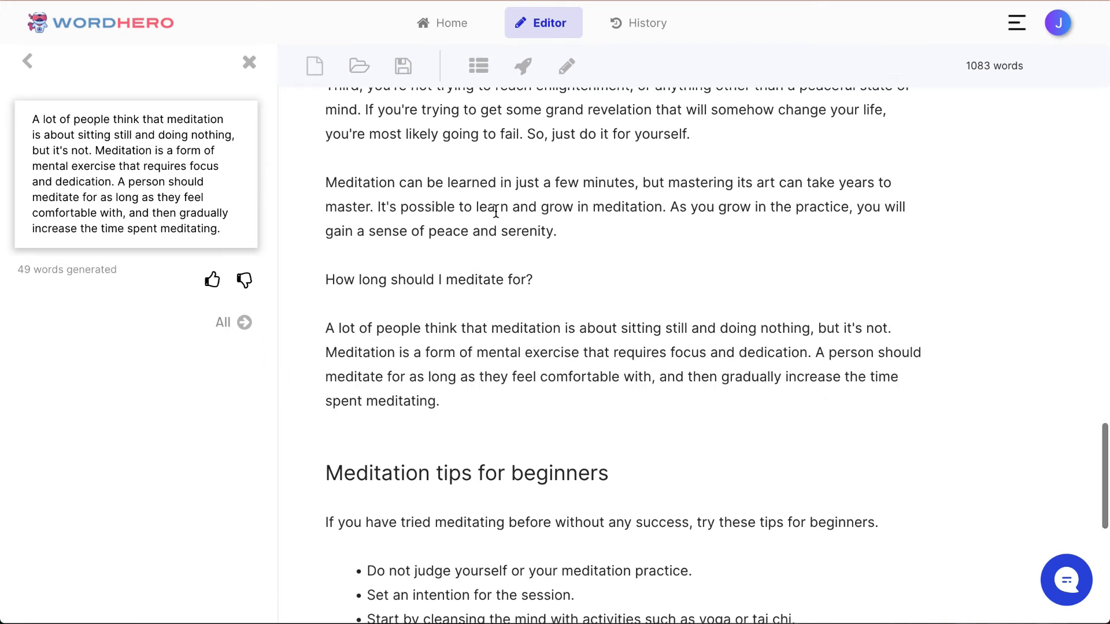
Step: Format "How long should I meditate for?" as an H2 heading and add a blank line above it
{"action": "triple_click", "coordinate": [437, 279]}
{"action": "left_click", "coordinate": [494, 314]}
{"action": "left_click", "coordinate": [560, 232]}
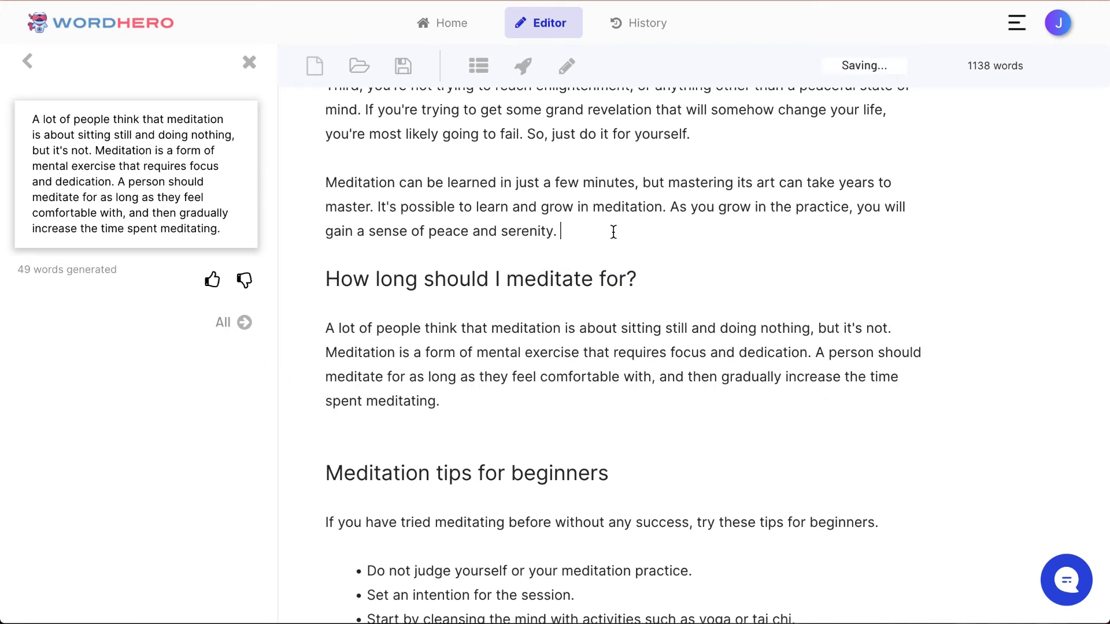
{"action": "key", "text": "Return"}
Step: Leave Quora Answers, clear the "quora" search, and look through the full list of writing tools and the finished article
{"action": "scroll", "coordinate": [562, 231], "scroll_direction": "down", "scroll_amount": 2}
{"action": "scroll", "coordinate": [694, 347], "scroll_direction": "down", "scroll_amount": 8}
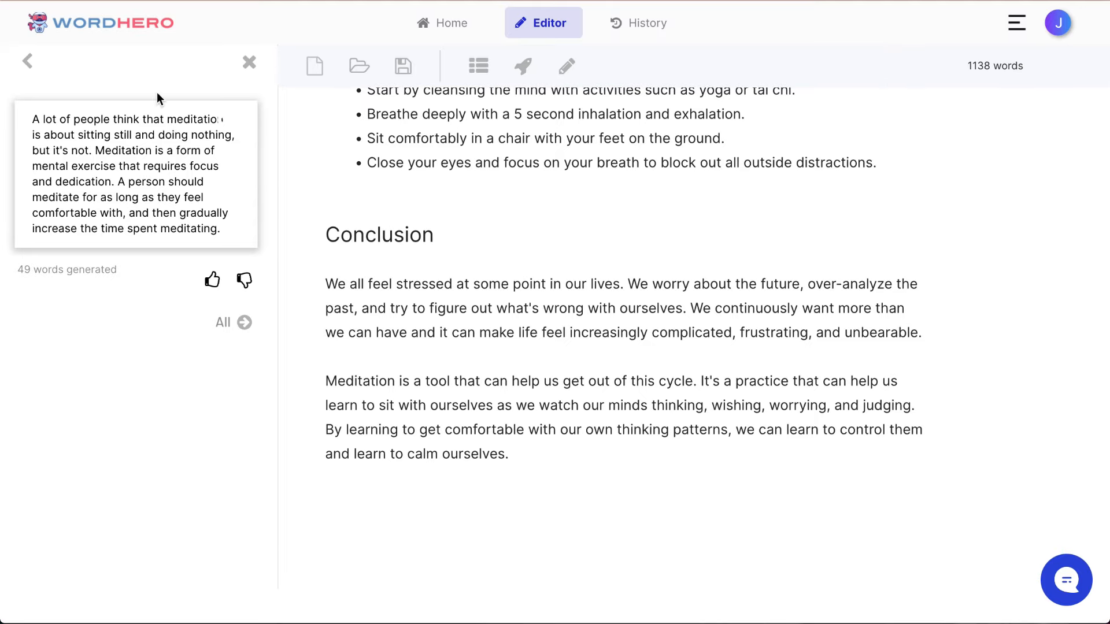
{"action": "left_click", "coordinate": [29, 61]}
{"action": "left_click", "coordinate": [27, 68]}
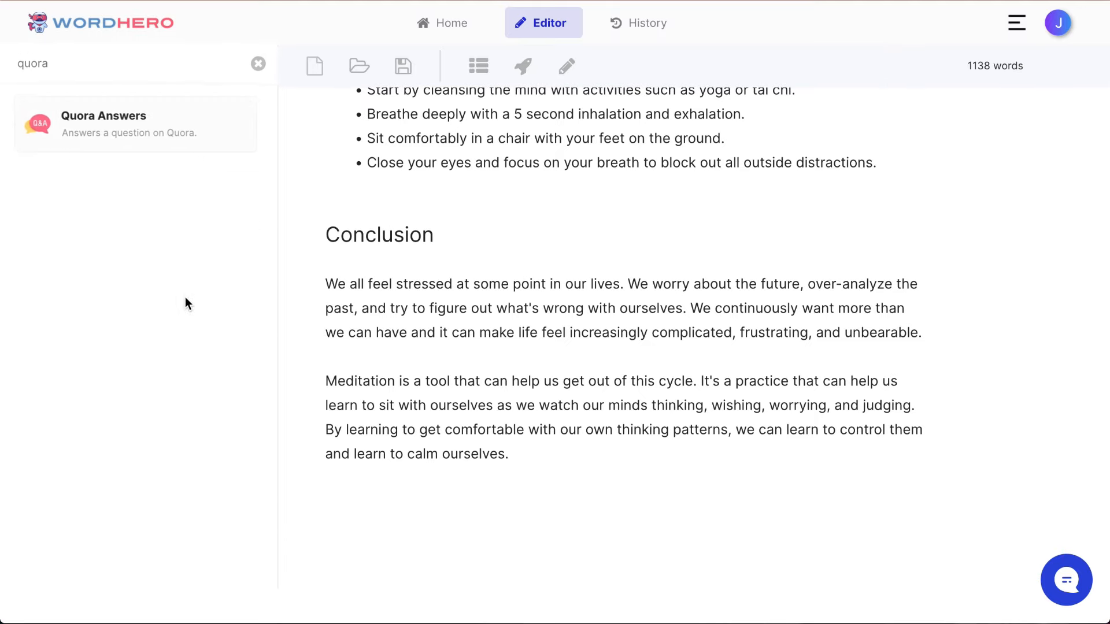
{"action": "left_click", "coordinate": [255, 64]}
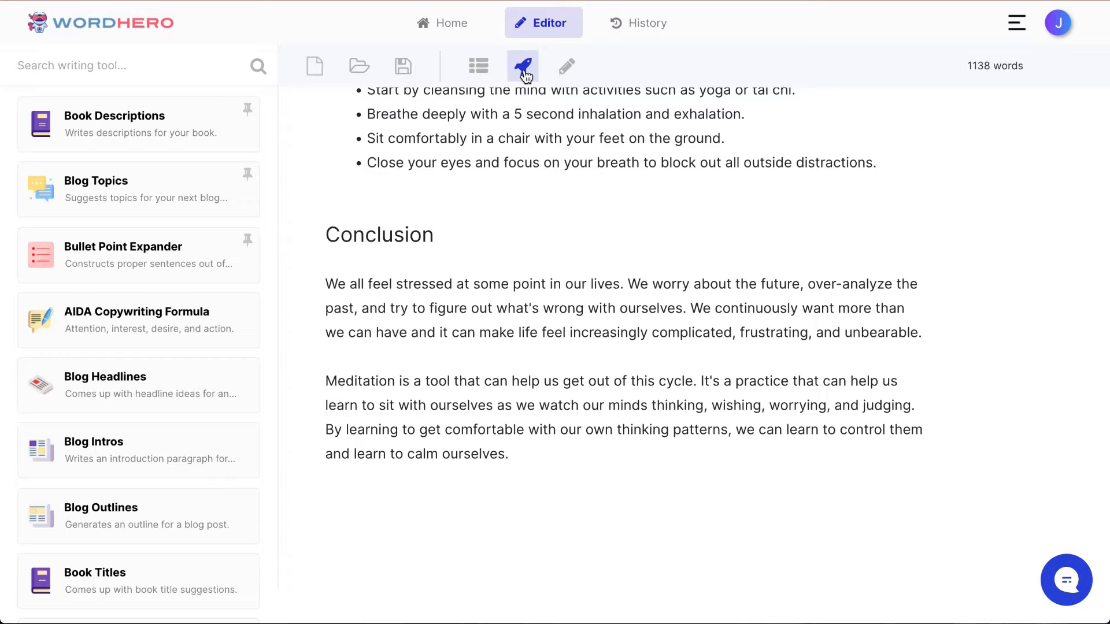
{"action": "scroll", "coordinate": [178, 331], "scroll_direction": "down", "scroll_amount": 10}
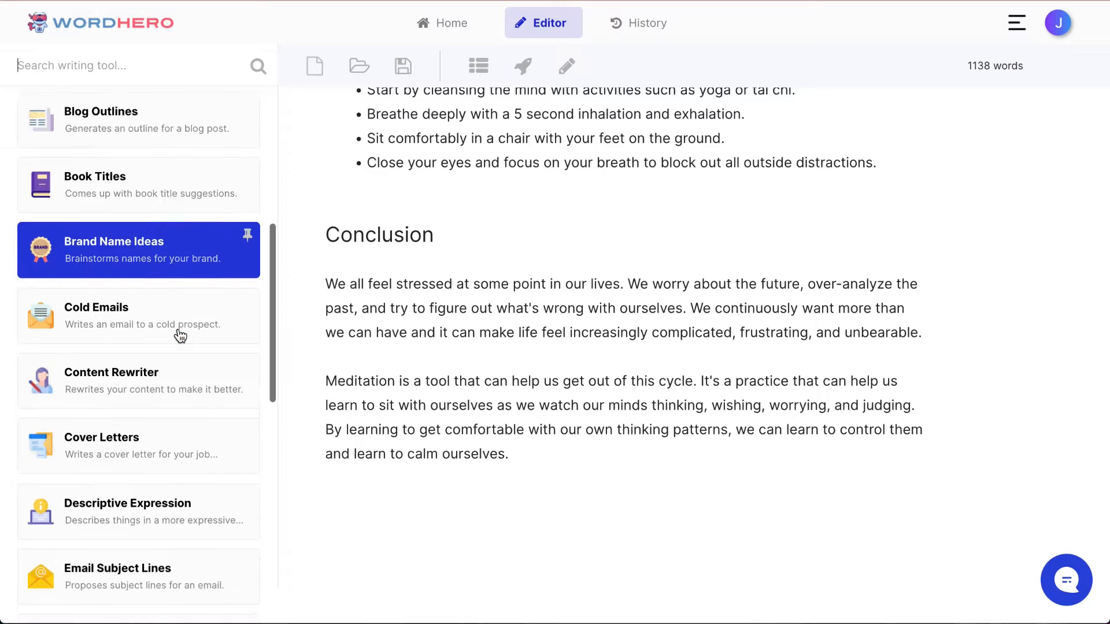
{"action": "scroll", "coordinate": [180, 336], "scroll_direction": "down", "scroll_amount": 10}
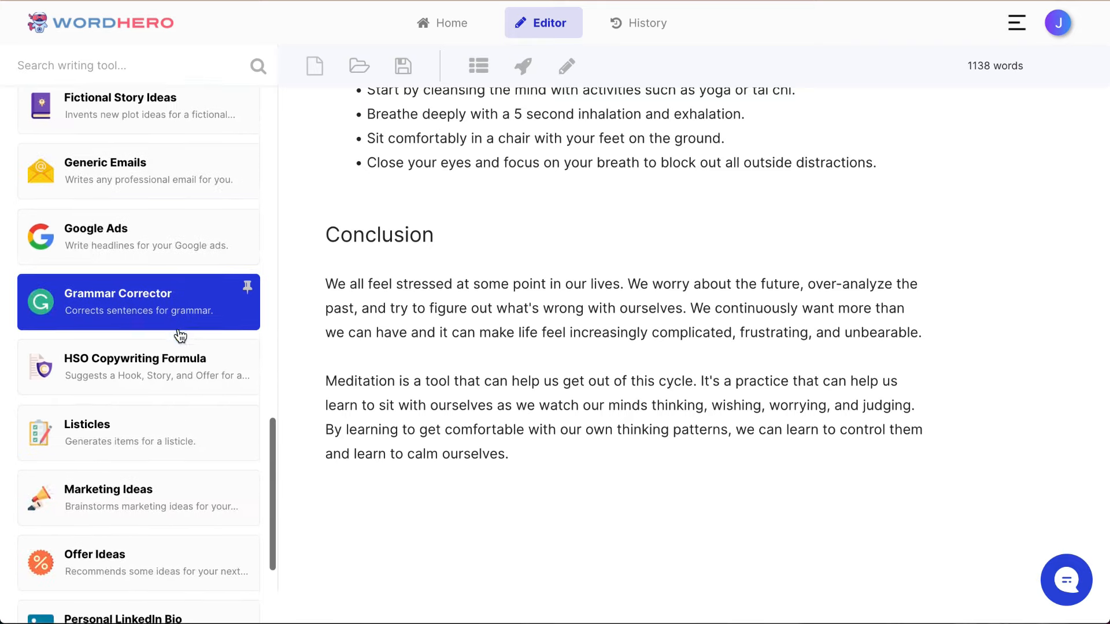
{"action": "scroll", "coordinate": [173, 329], "scroll_direction": "down", "scroll_amount": 5}
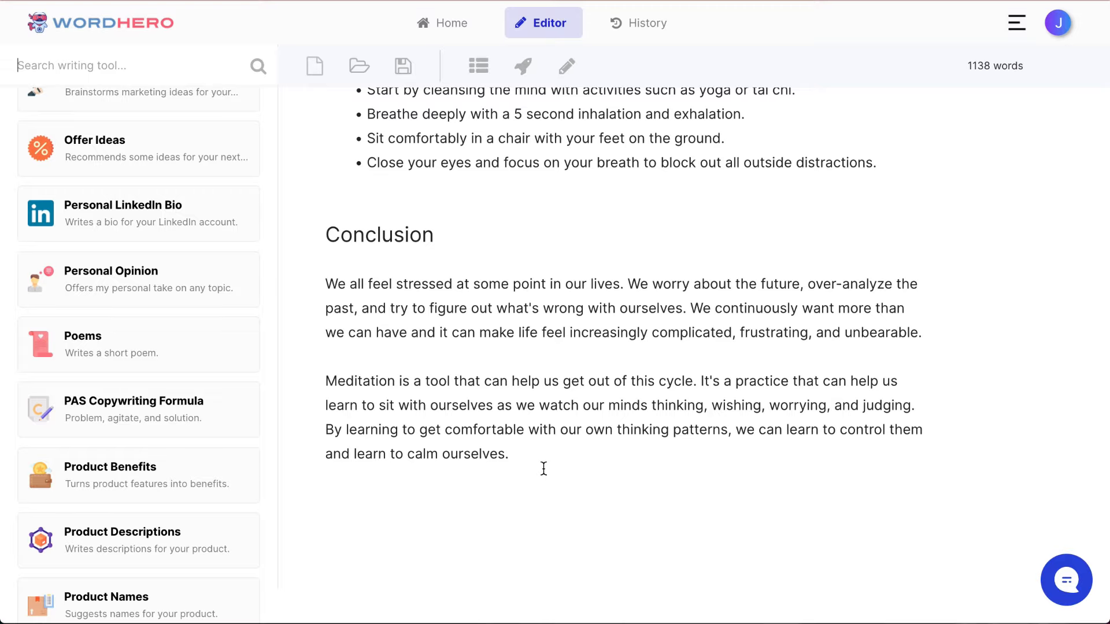
{"action": "scroll", "coordinate": [543, 468], "scroll_direction": "up", "scroll_amount": 20}
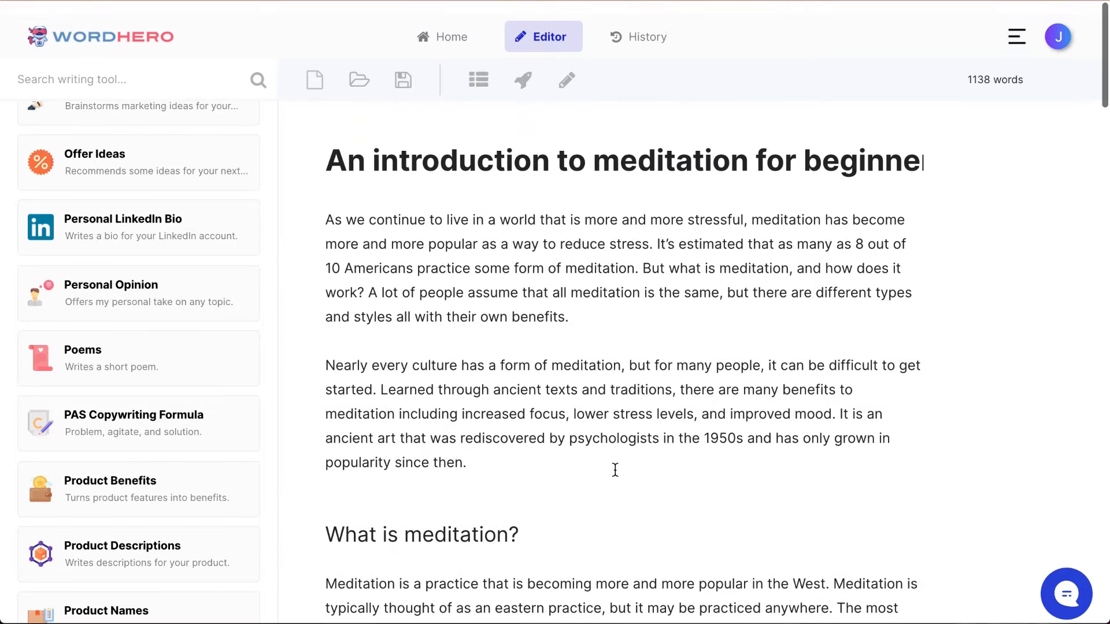